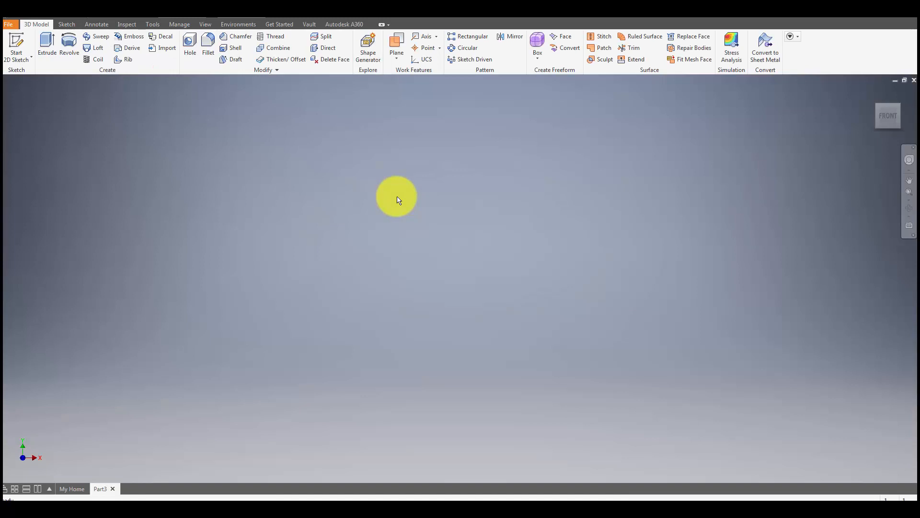
Start a new 2D sketch on the XY plane
click(19, 60)
click(21, 75)
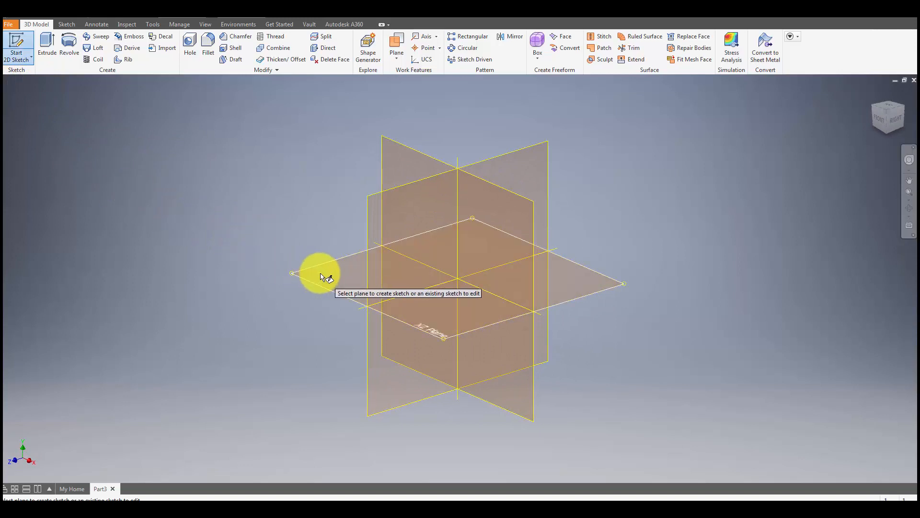
click(415, 158)
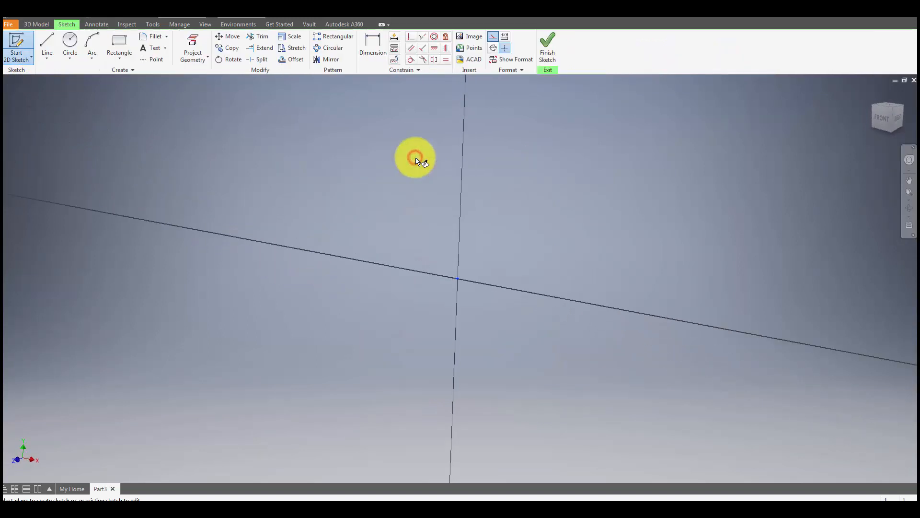
Draw a rectangle 108.33 mm wide and 48 mm high, extending up and to the right from the sketch origin
click(118, 40)
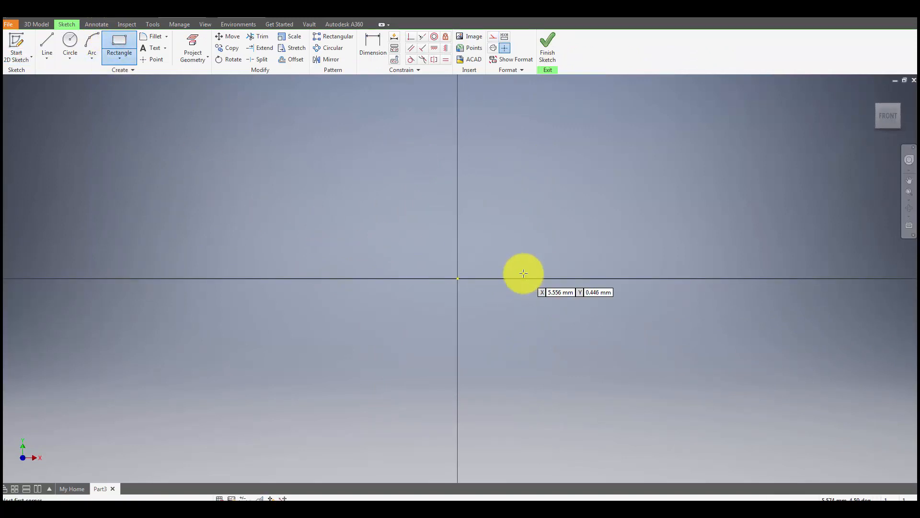
click(457, 278)
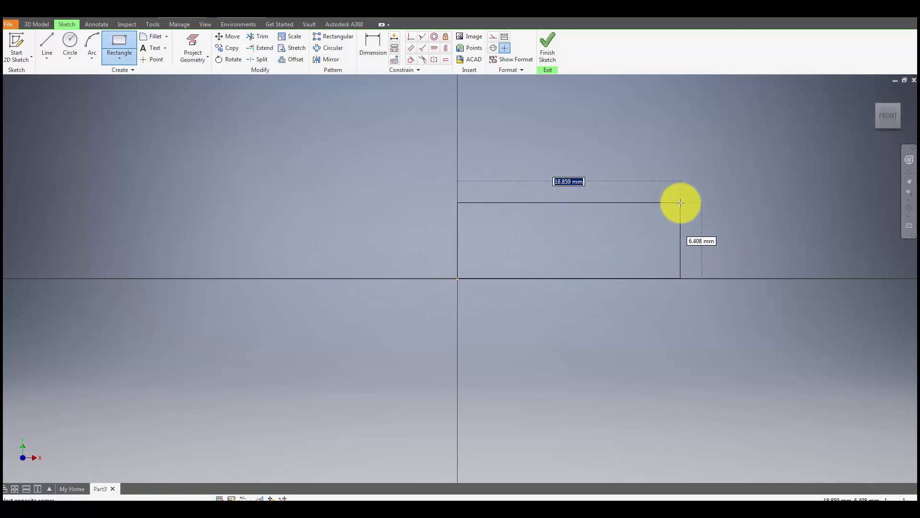
text(108.33)
key(Tab)
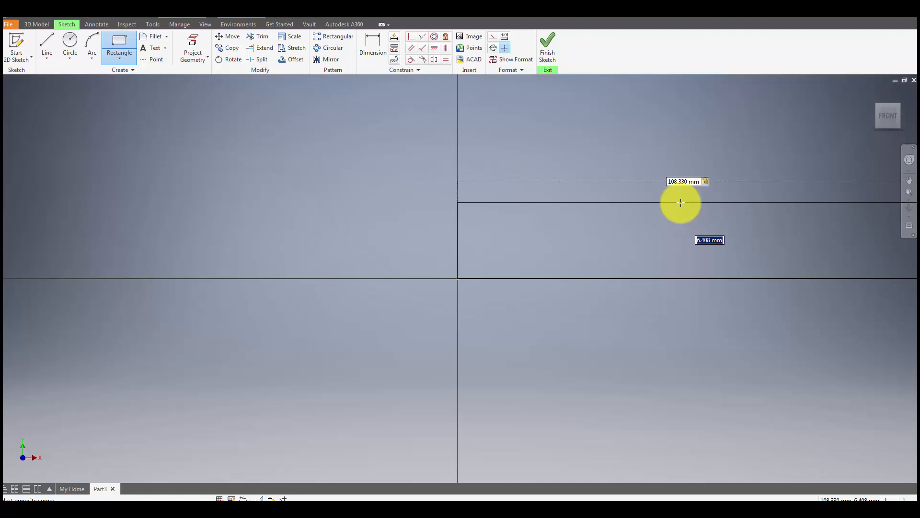
text(48)
key(Return)
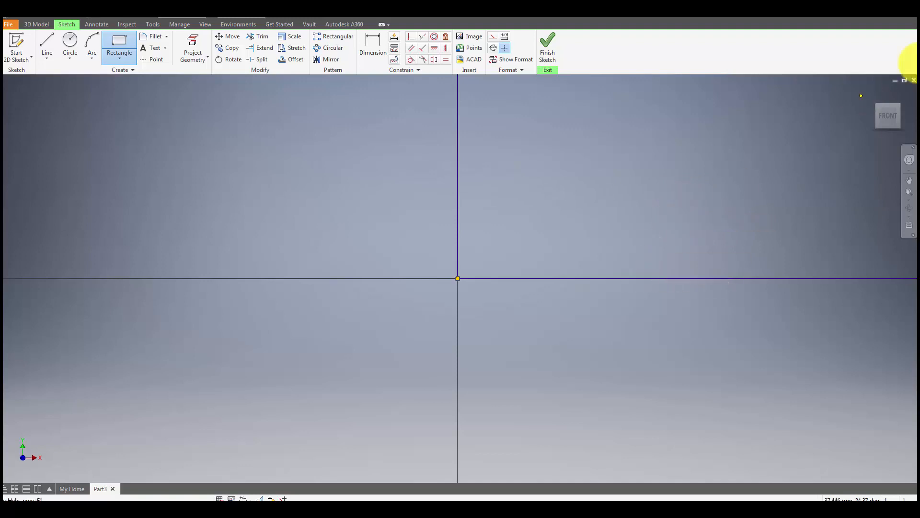
Draw a rectangle 29 mm wide and 28.5 mm high, extending right and down from the large rectangle's upper-right corner
mouse_move(885, 119)
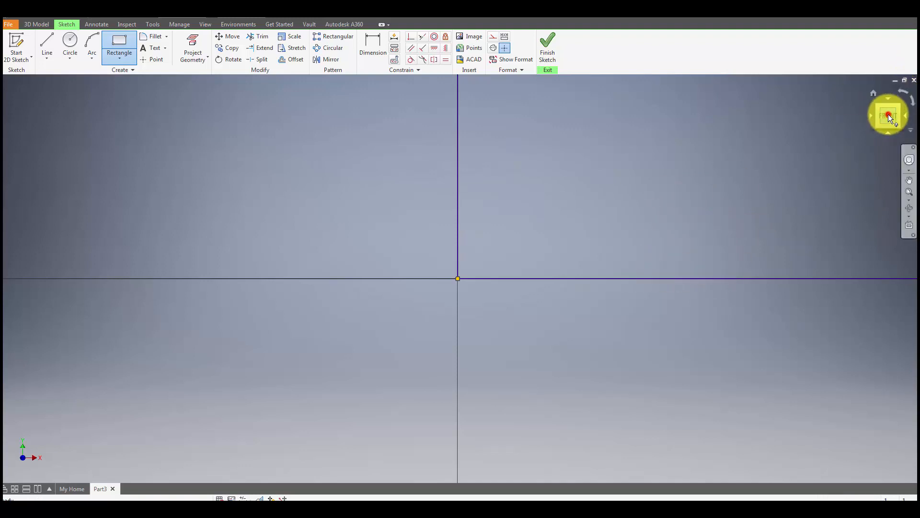
click(887, 115)
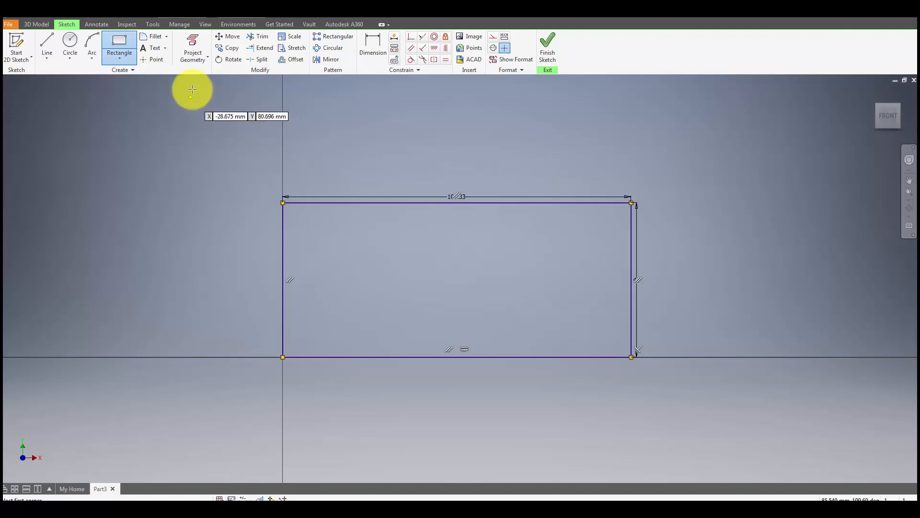
click(118, 43)
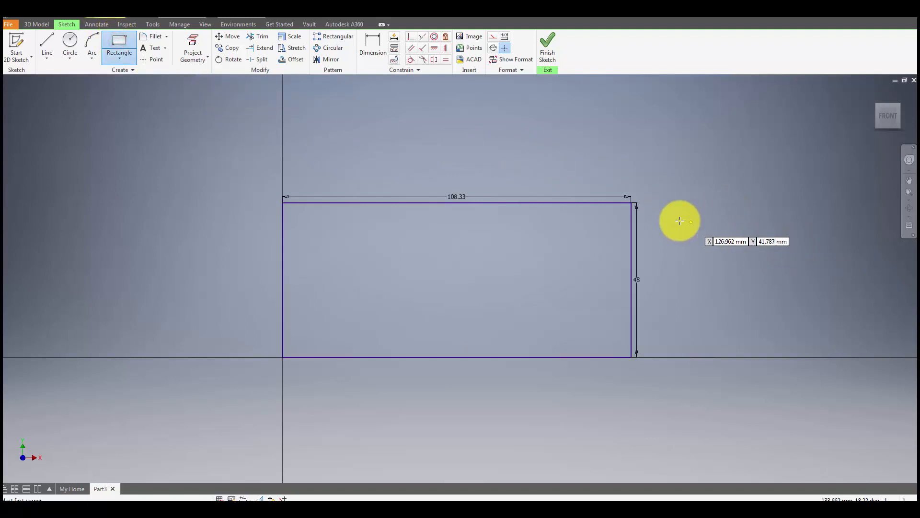
click(632, 203)
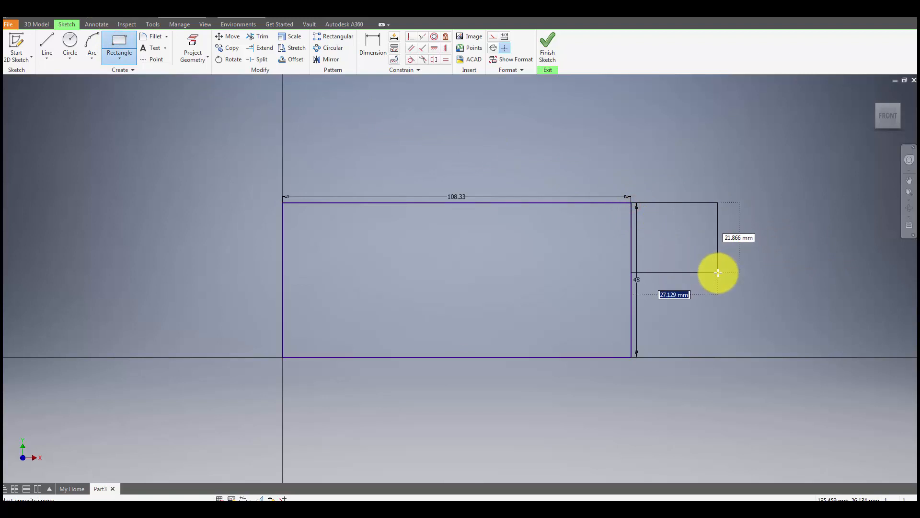
text(29)
key(Tab)
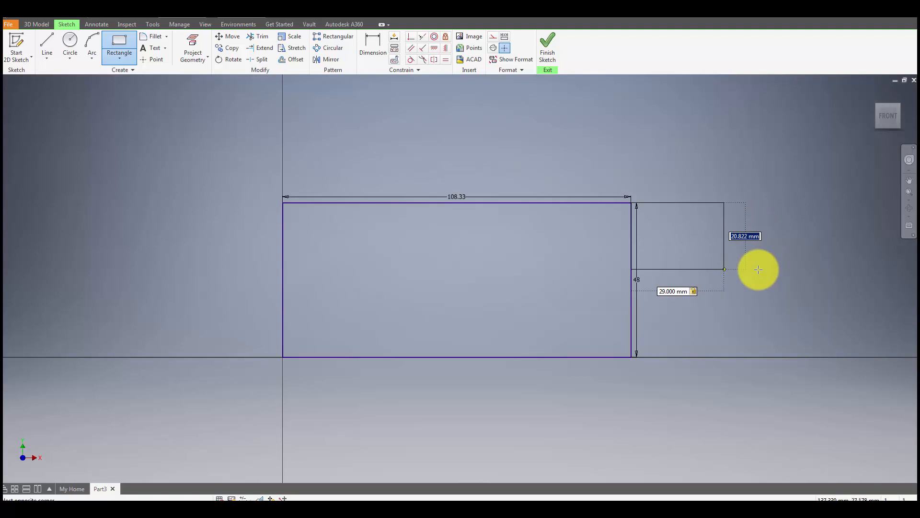
text(28.5)
key(Return)
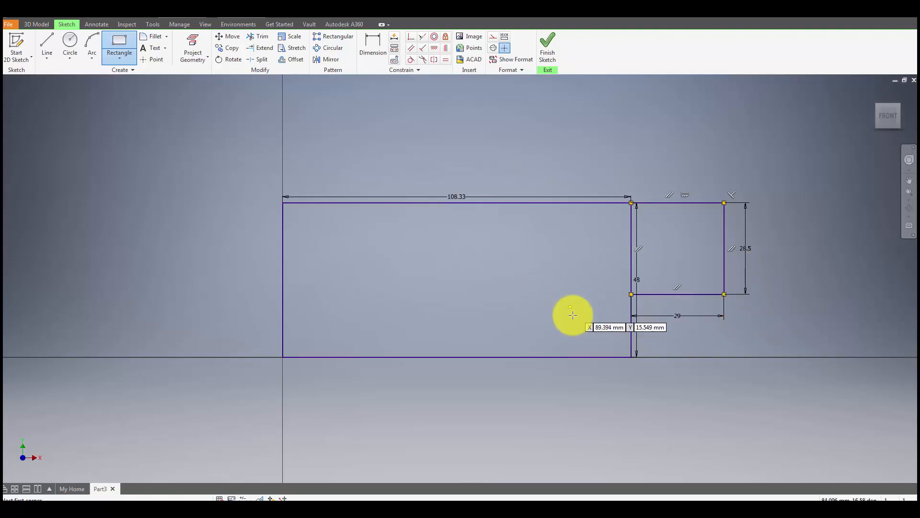
Draw a rectangle 90 mm wide and 19.5 mm high inside the large rectangle, starting from its lower-right corner
click(630, 358)
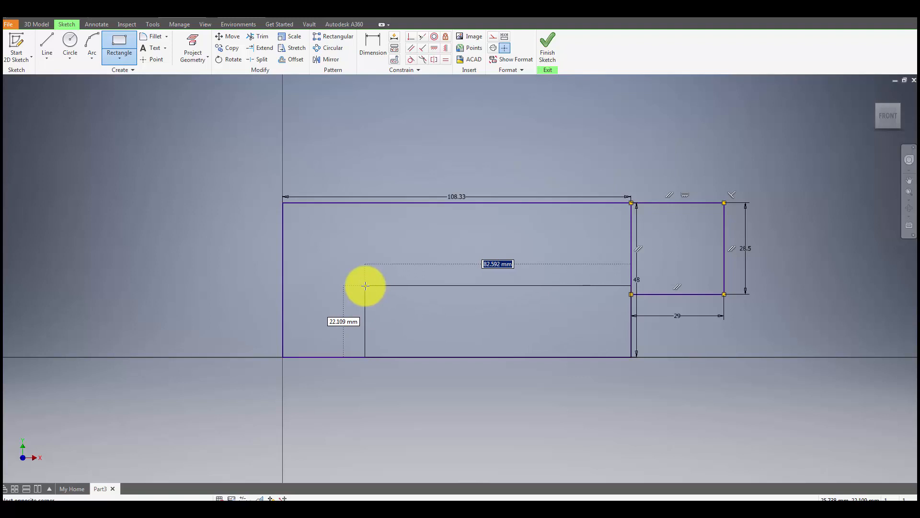
text(90)
key(Tab)
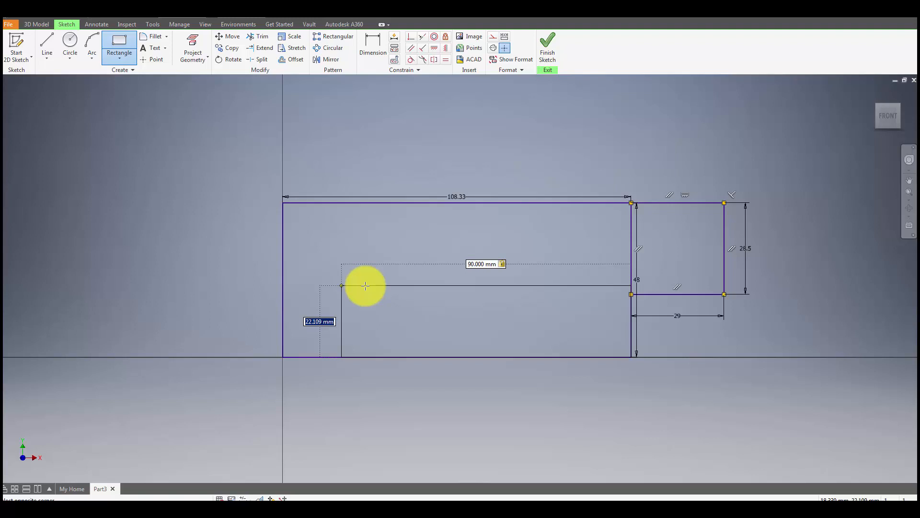
text(19.)
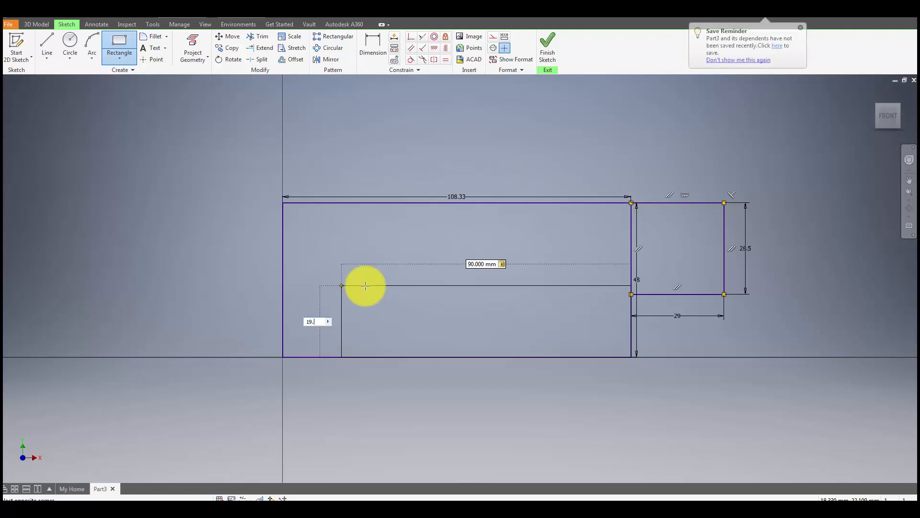
text(5)
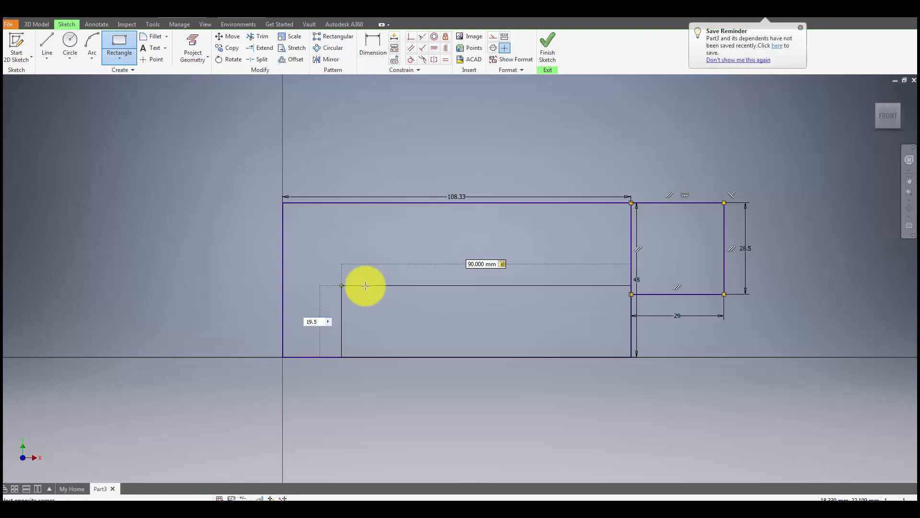
key(Return)
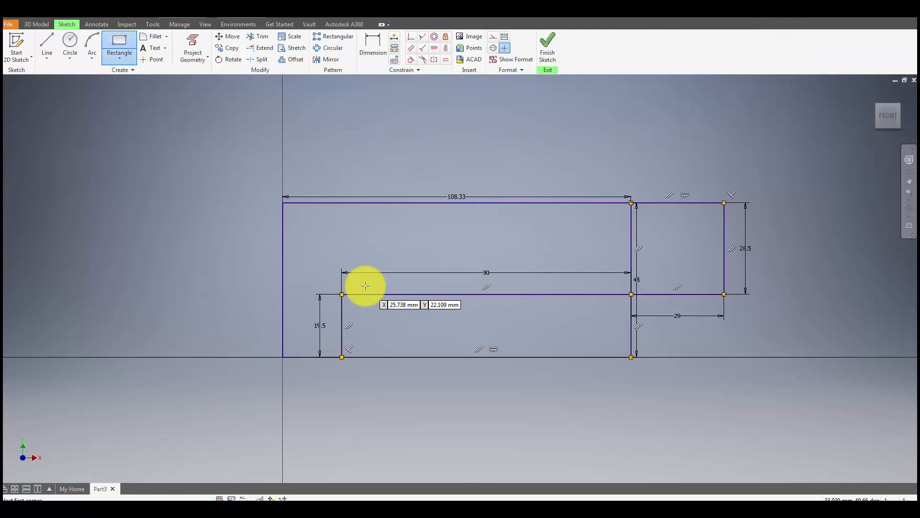
Draw a line rising at 22° from the lower-left corner of the 29 mm rectangle to just past its right edge
click(46, 44)
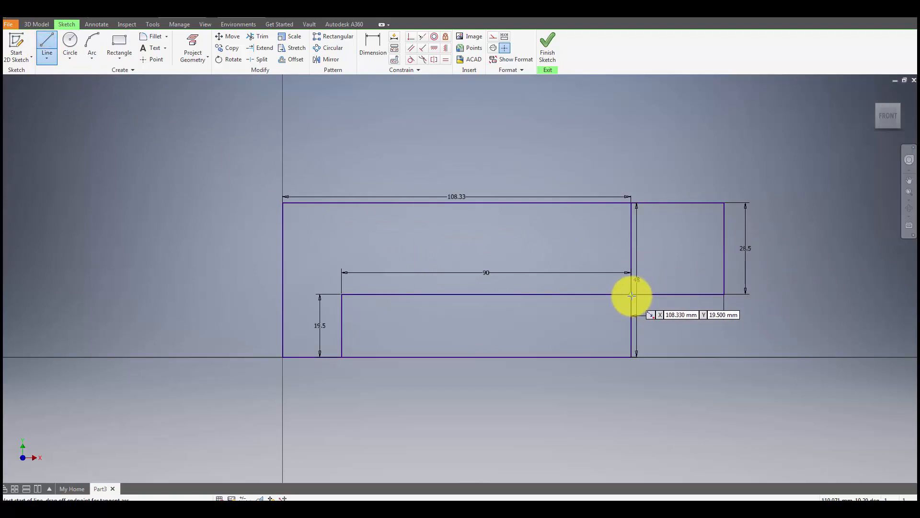
click(631, 295)
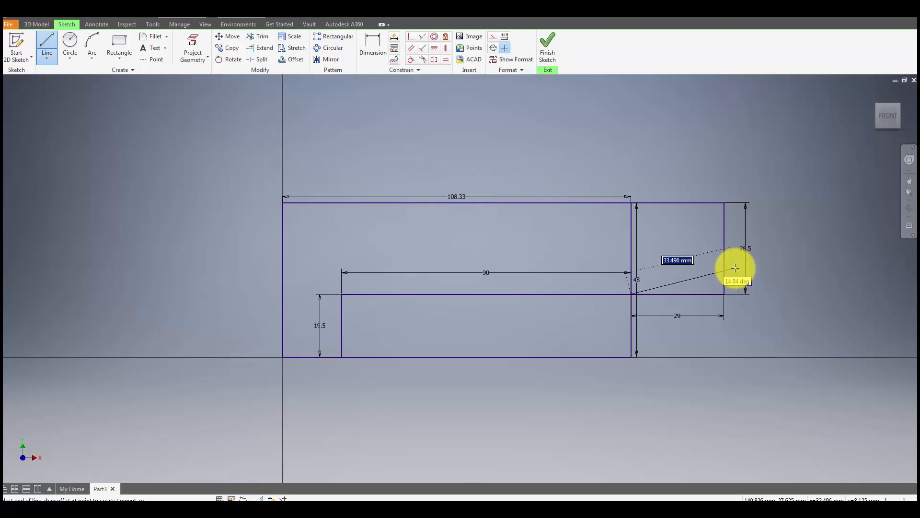
key(Tab)
text(22)
key(Tab)
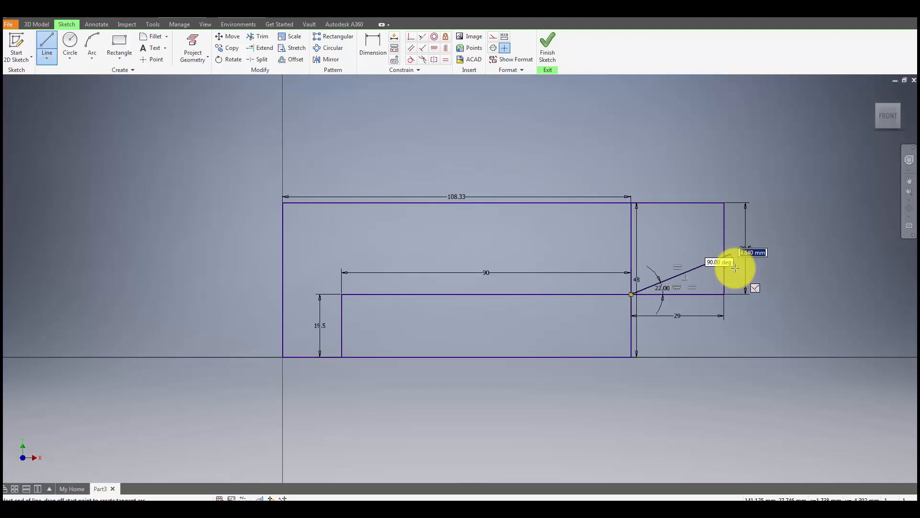
click(736, 268)
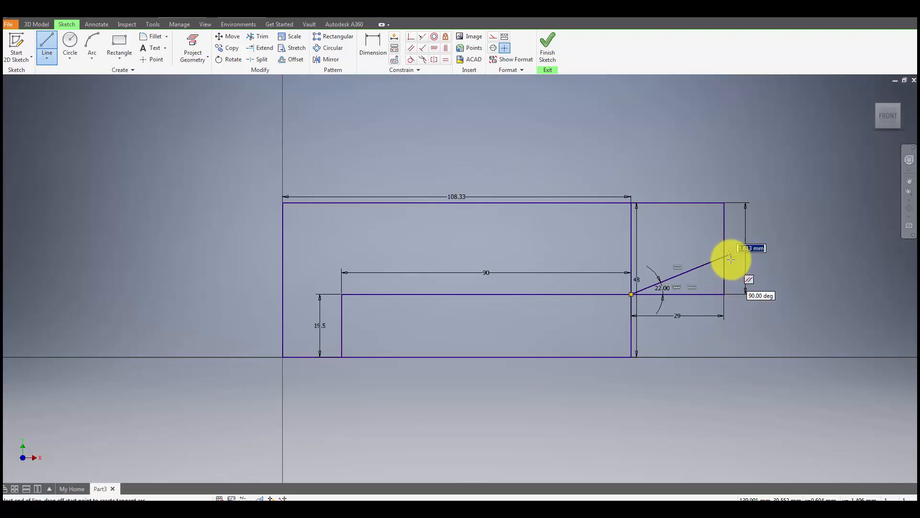
key(Escape)
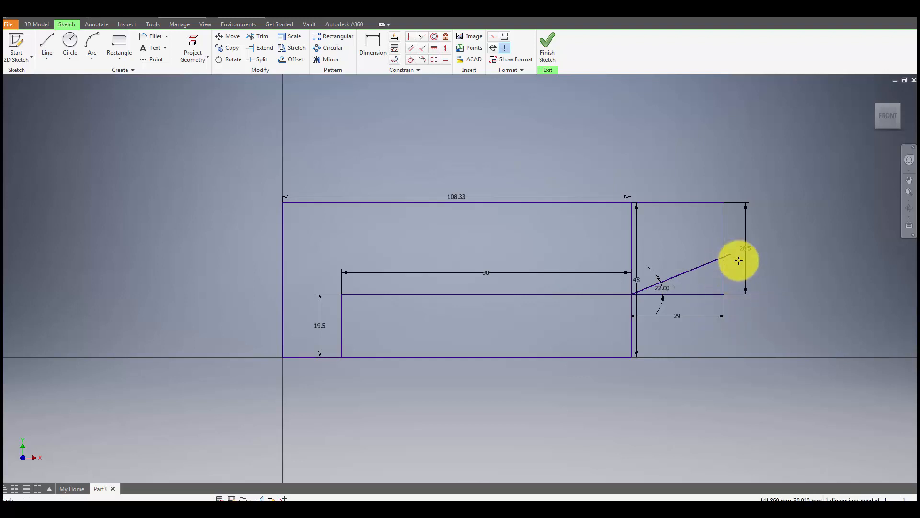
Draw a 12 by 12 mm square outward from the 29 mm rectangle's right edge, starting where the 22° line crosses it
click(119, 42)
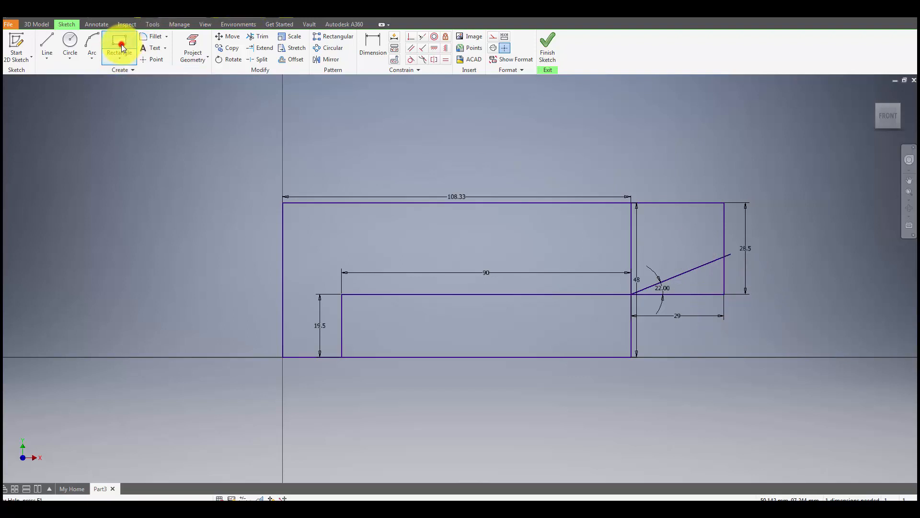
click(725, 254)
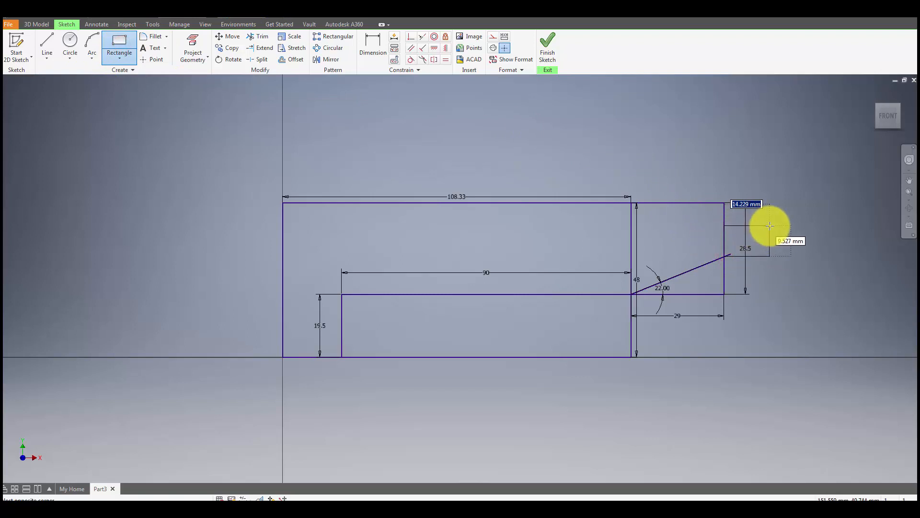
text(12)
key(Tab)
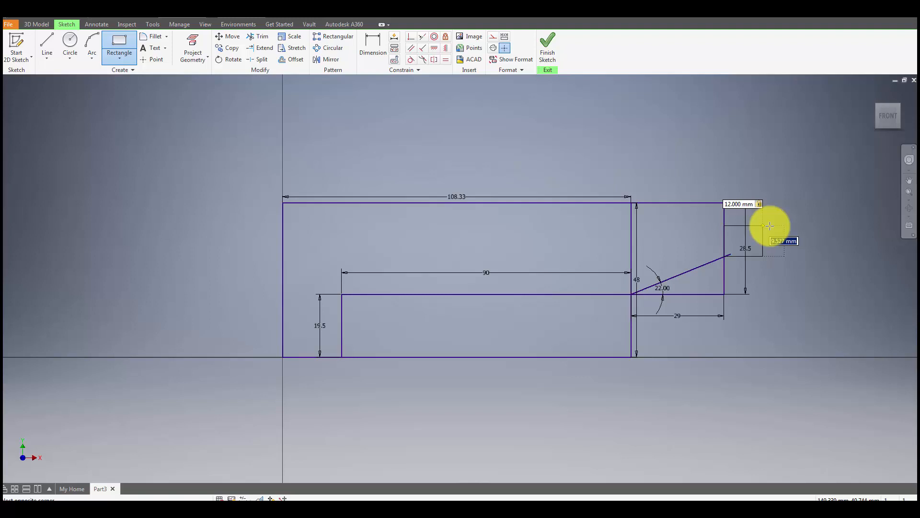
text(12)
key(Return)
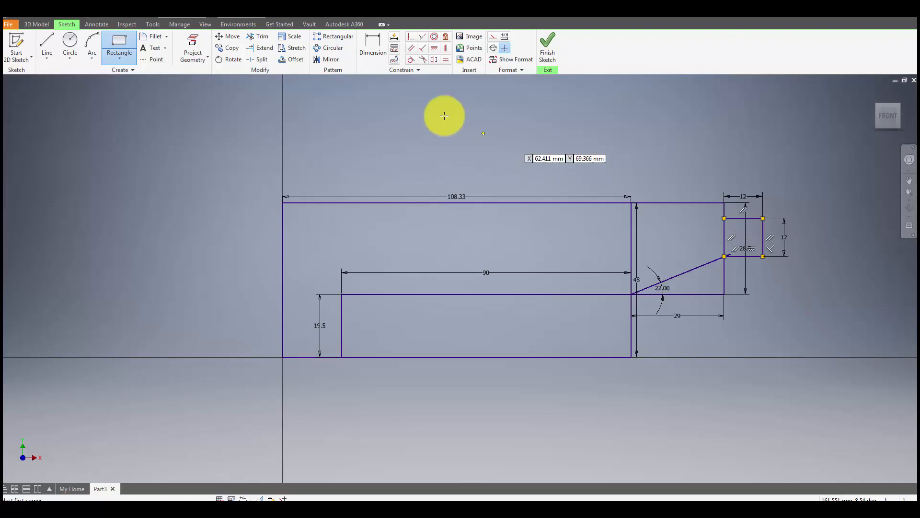
Draw a sloping line from the large rectangle's upper-right corner to the upper-left corner of the 12 mm square
click(51, 46)
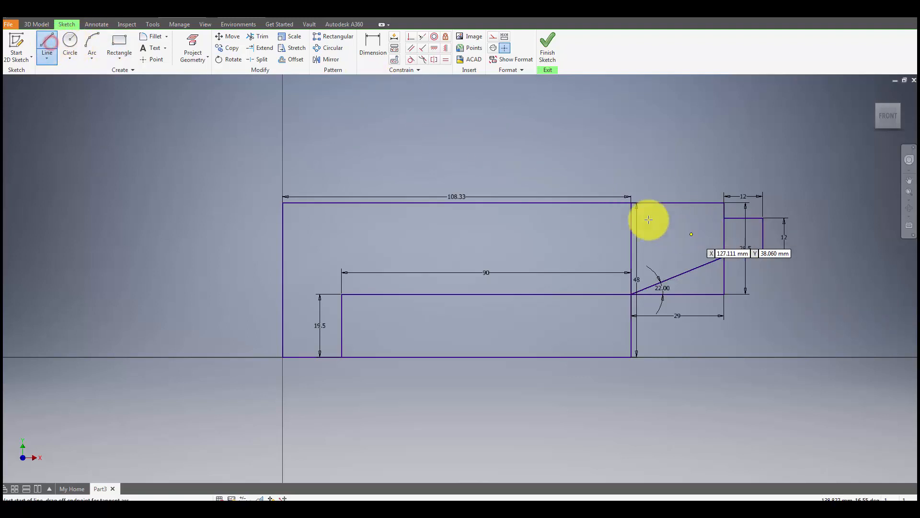
click(631, 203)
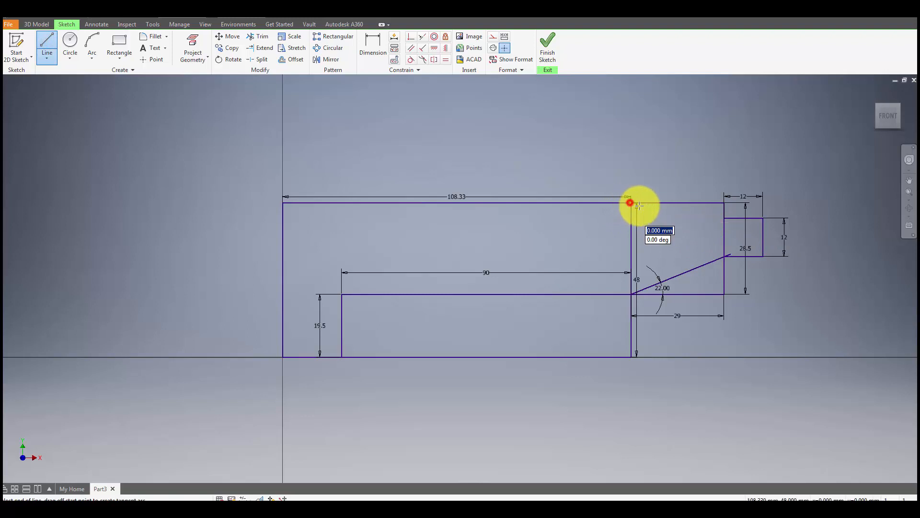
click(724, 218)
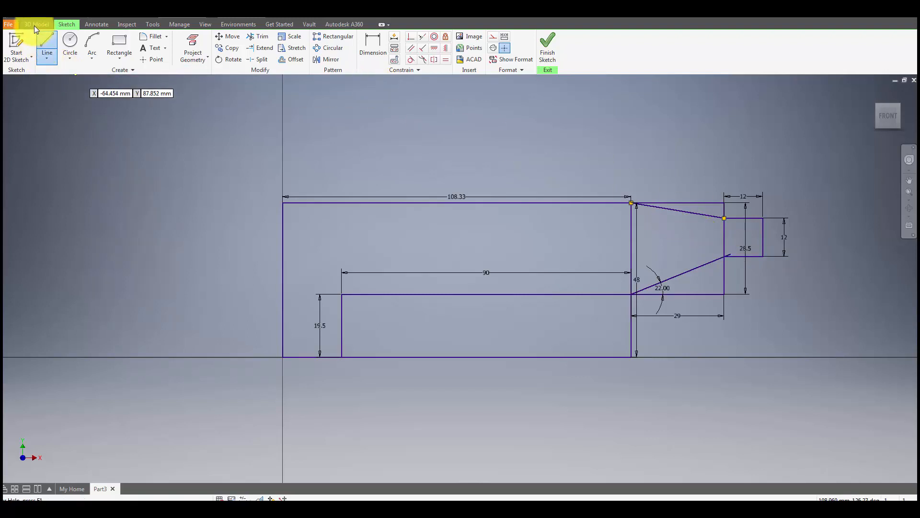
Draw a rectangle 12.5 mm wide and 31 mm high, starting above the 12 mm square in line with its right edge and extending down and right
click(123, 43)
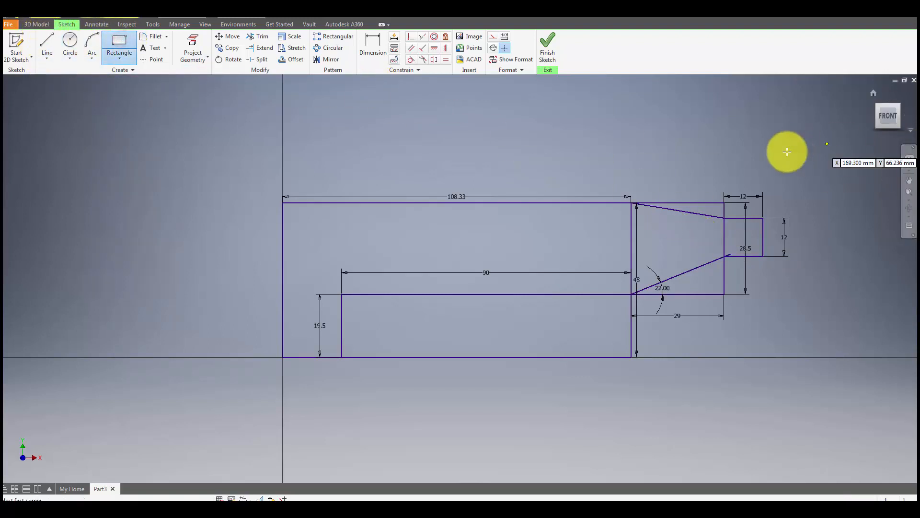
click(724, 166)
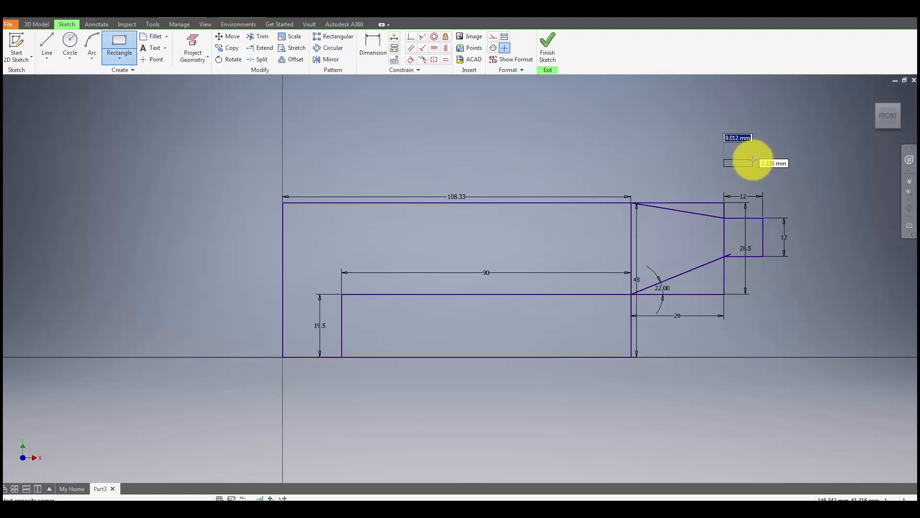
key(Escape)
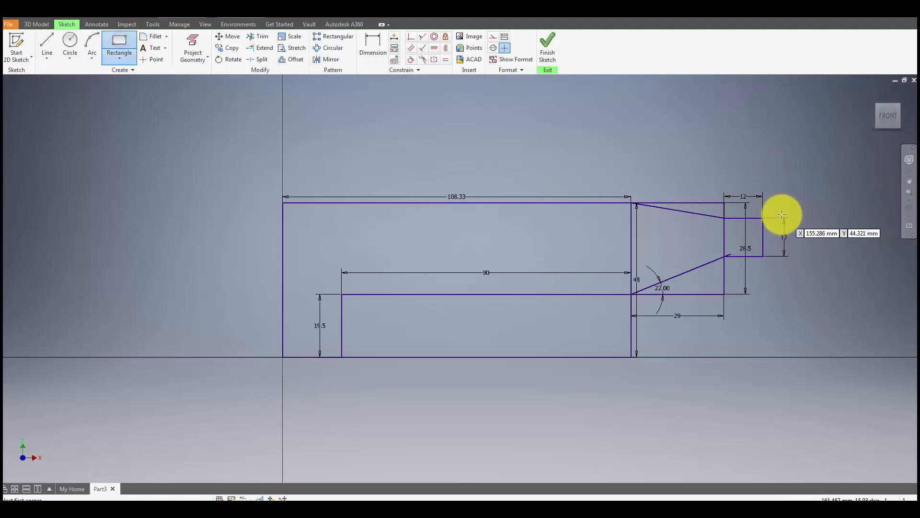
click(762, 157)
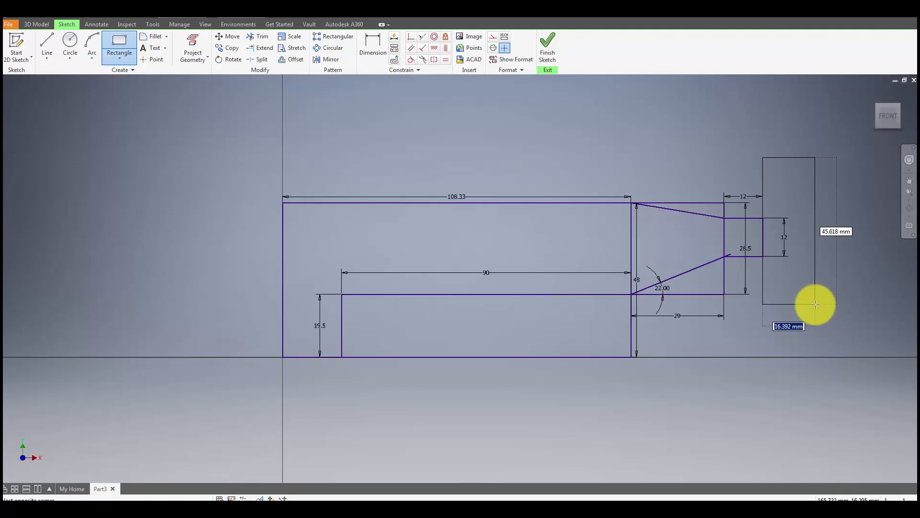
text(12.5)
key(Tab)
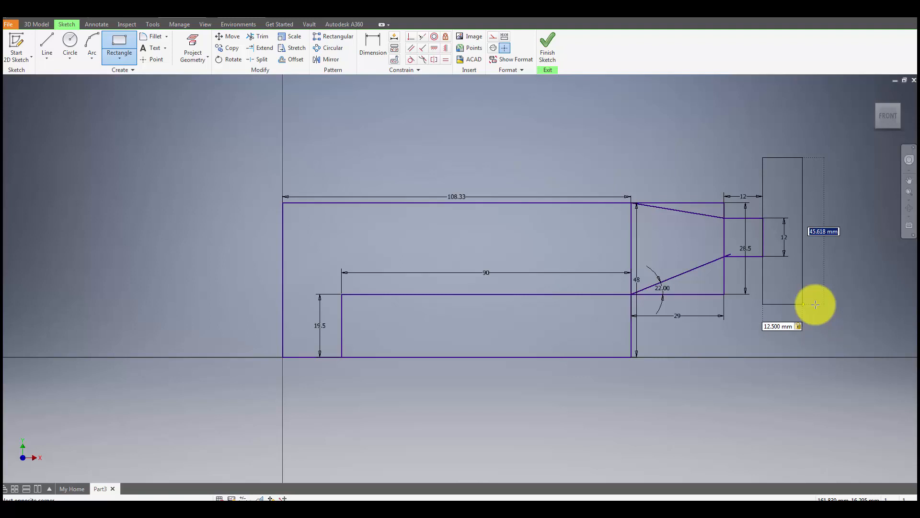
text(31.)
key(Return)
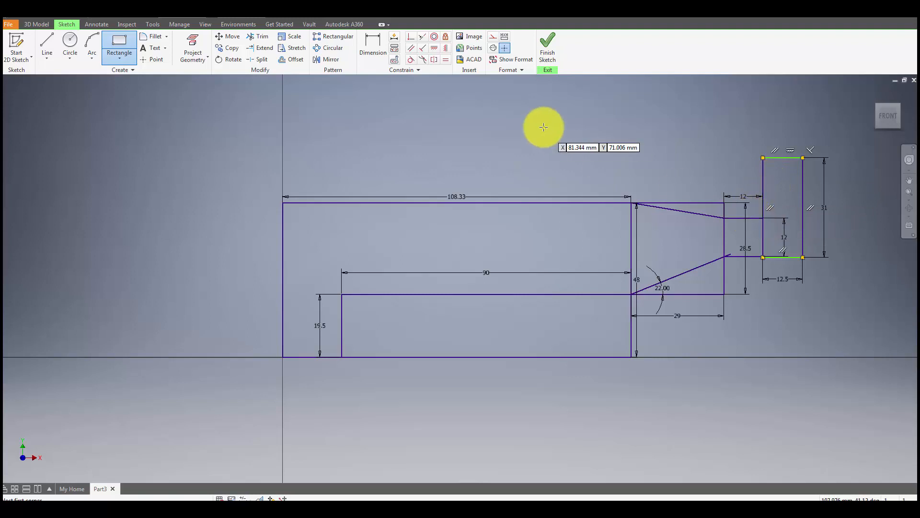
Dimension the vertical offset between the 12 mm square's top edge and the 31 mm high rectangle's top edge as 9.5 mm
click(373, 46)
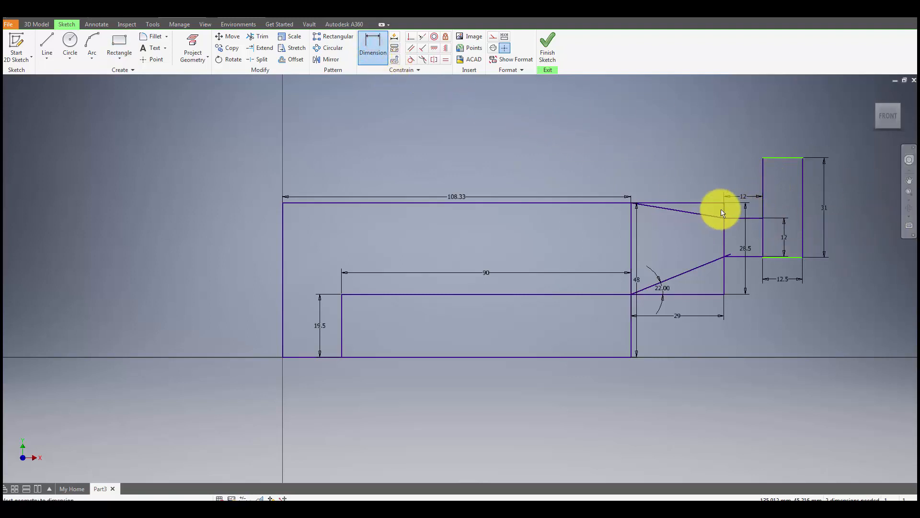
click(749, 218)
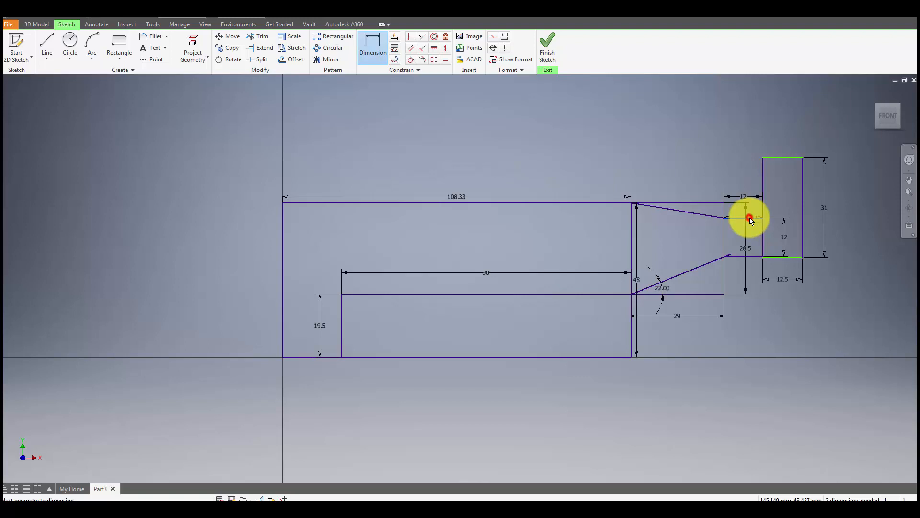
click(777, 162)
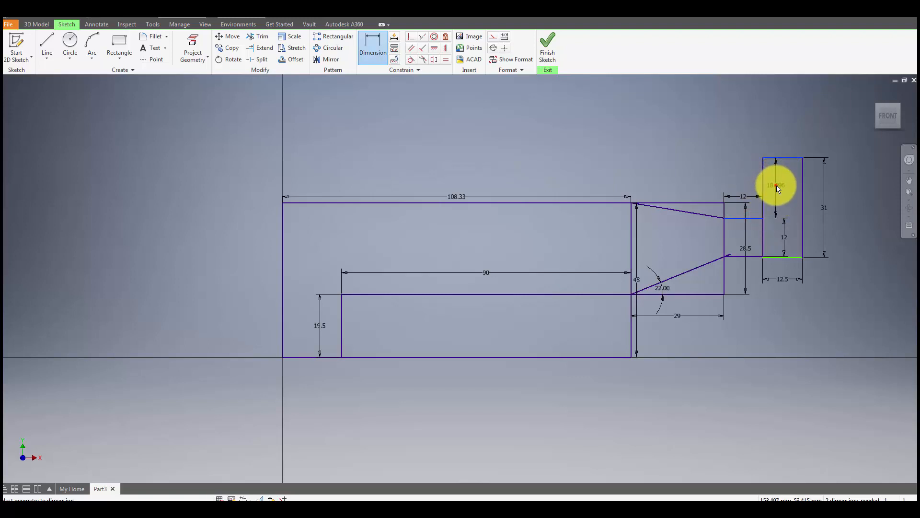
click(778, 187)
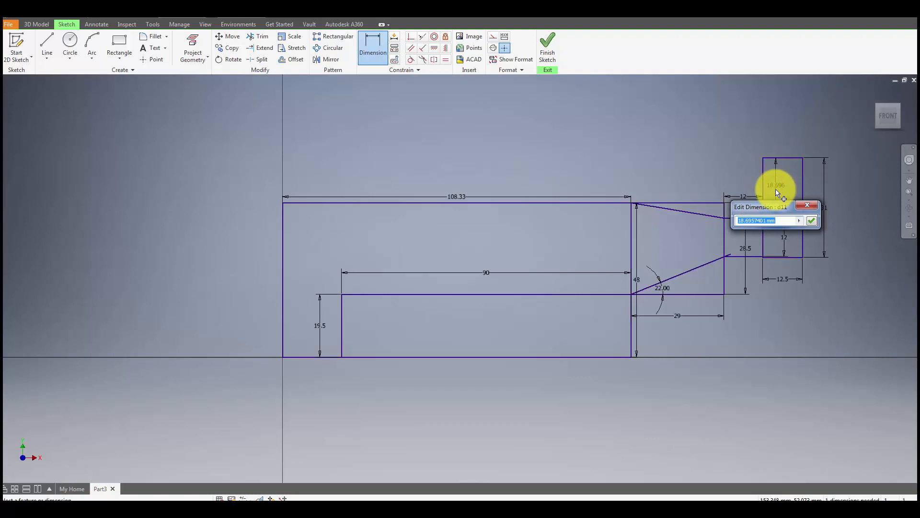
text(9.5)
key(Return)
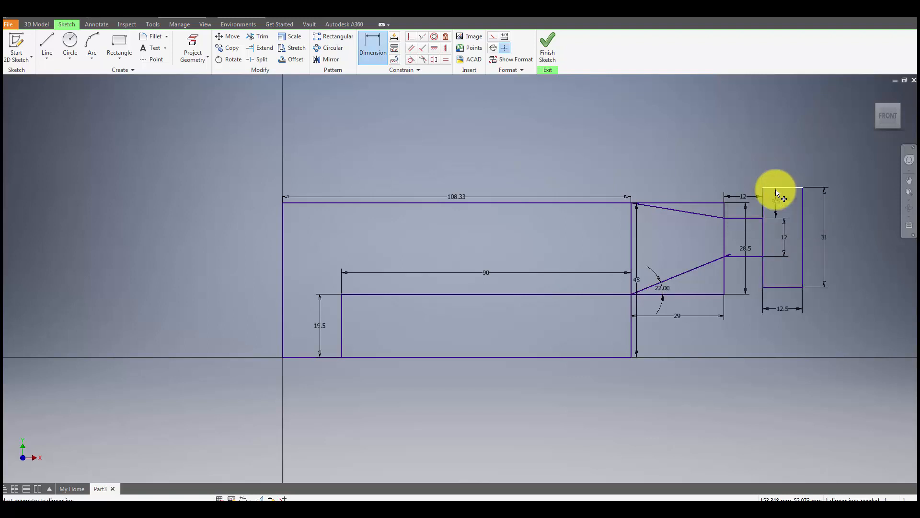
mouse_move(776, 190)
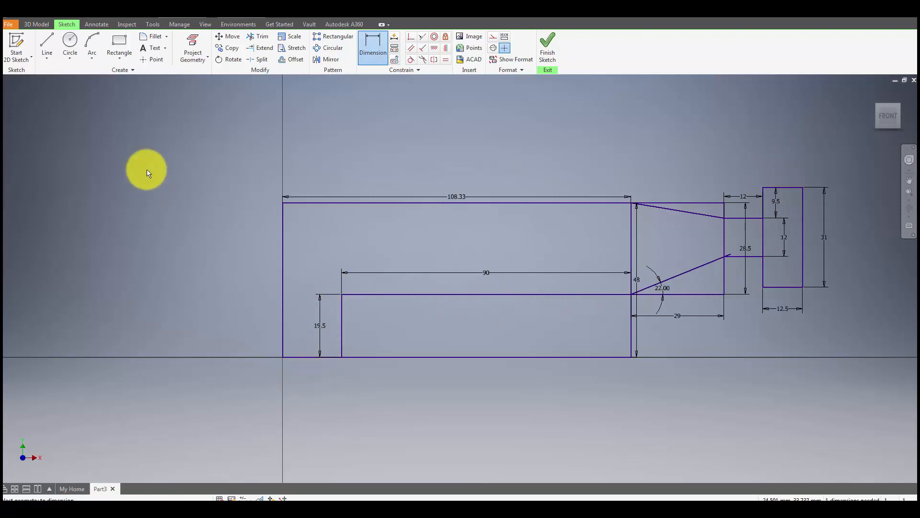
Draw a line at 118° from the upper-left corner of the 90 mm rectangle, sloping down and left past the baseline
click(47, 43)
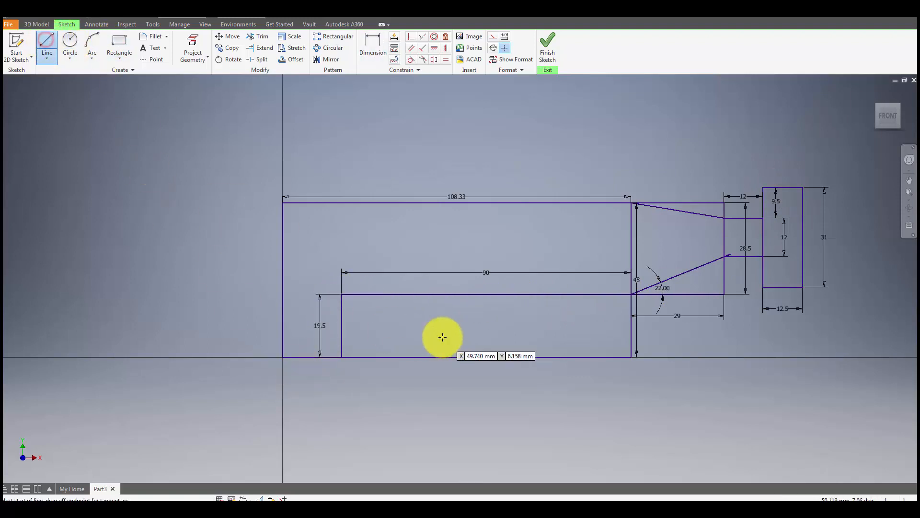
click(341, 295)
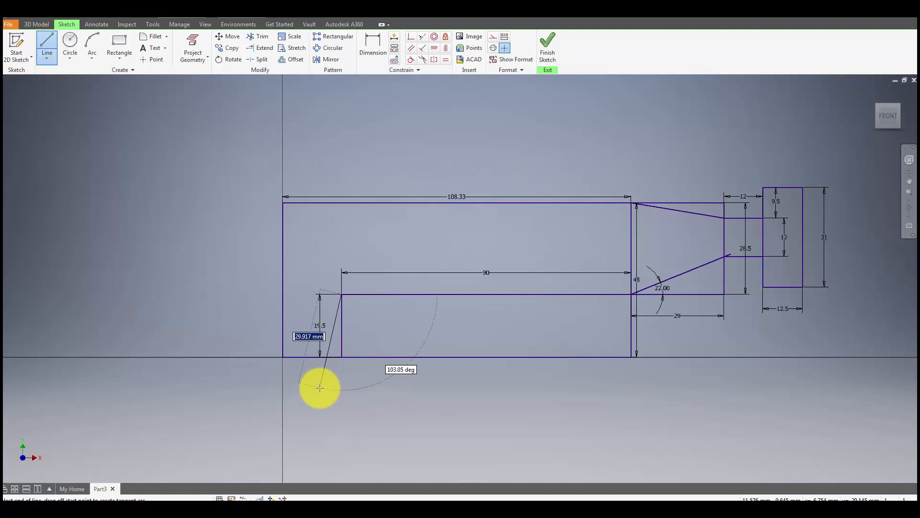
key(Tab)
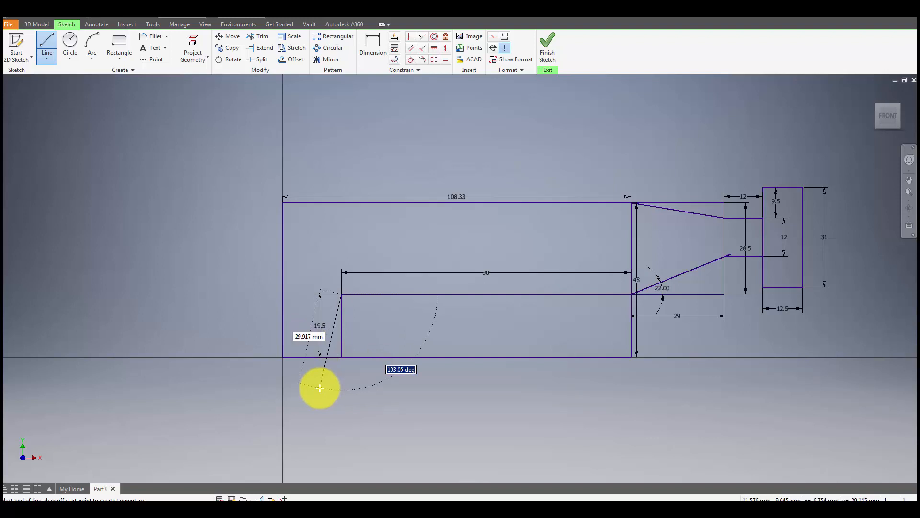
text(118)
key(Return)
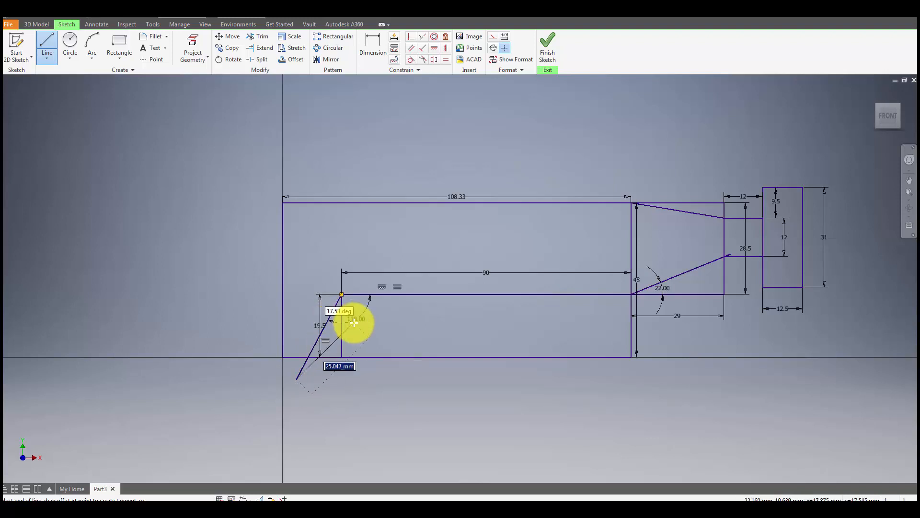
key(Escape)
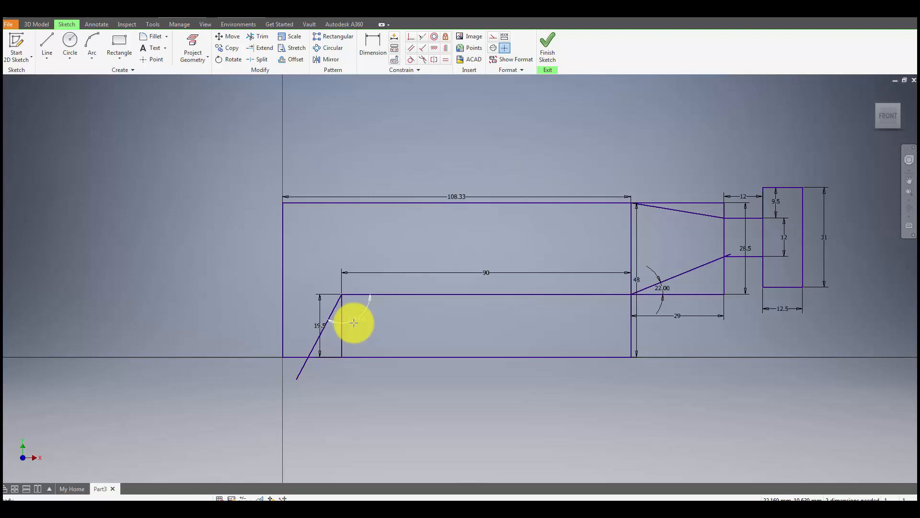
click(354, 322)
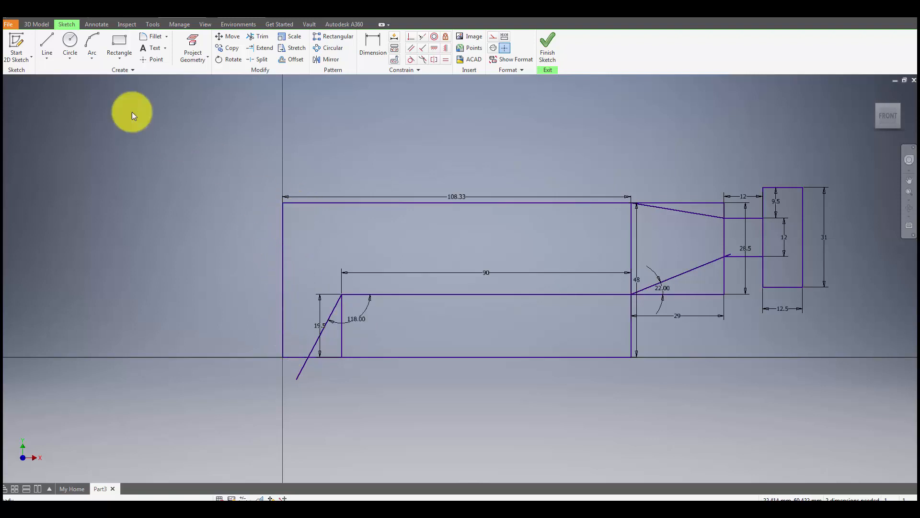
Draw a circle centred on the midpoint of the large rectangle's left edge and passing through its upper-left corner
click(71, 47)
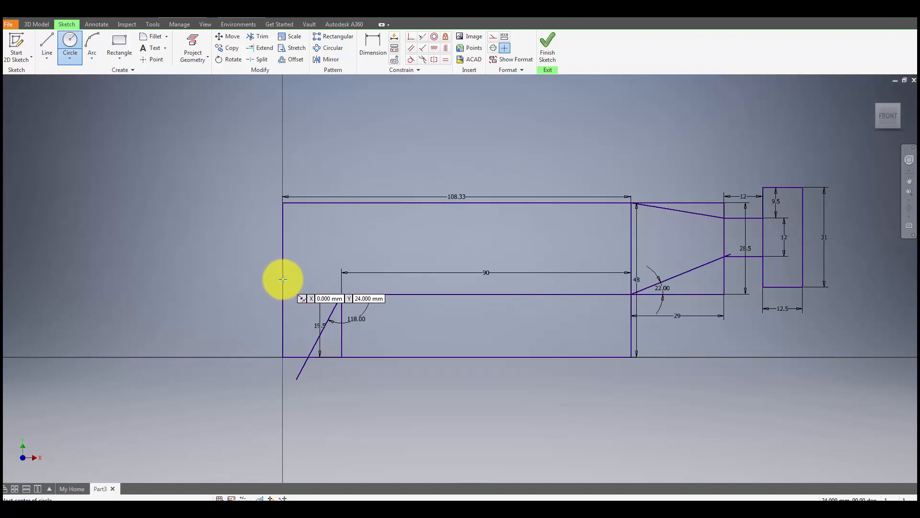
click(283, 279)
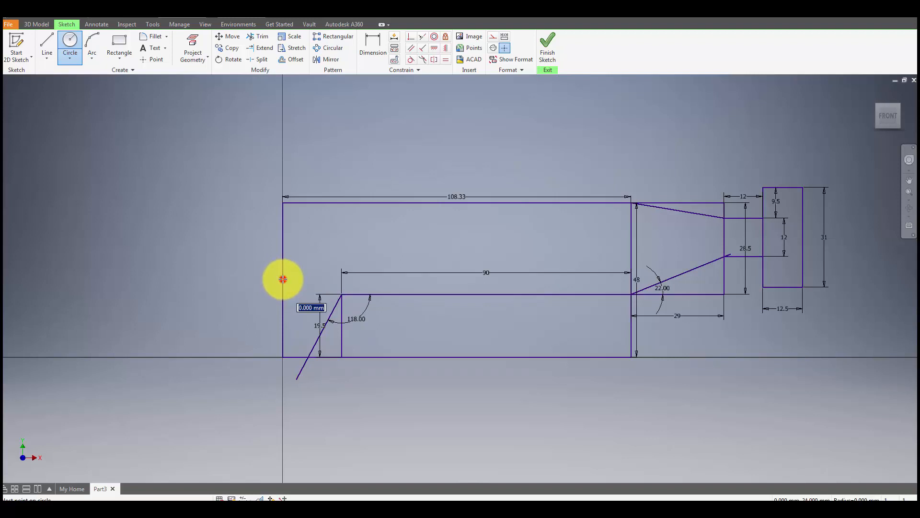
click(284, 203)
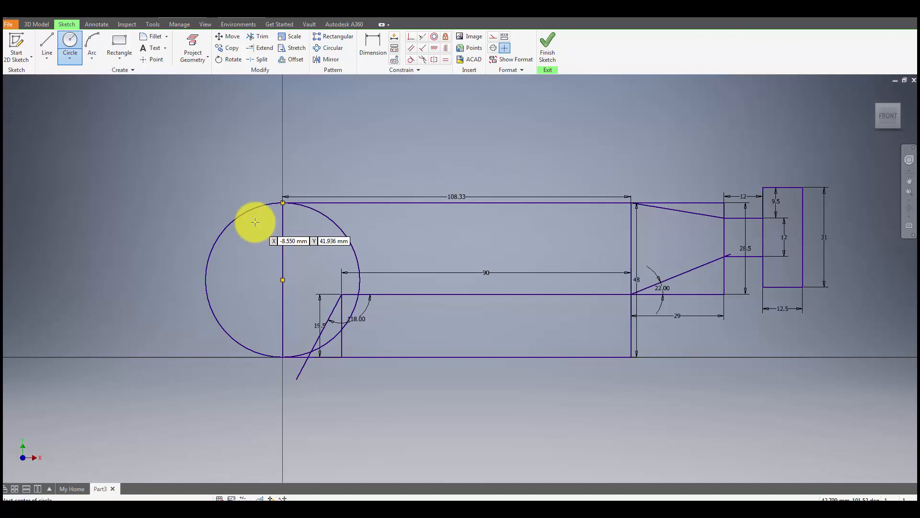
Trim the circle's part inside the large rectangle, the 118° line's overhang and the baseline segment left of the 90 mm rectangle
click(258, 36)
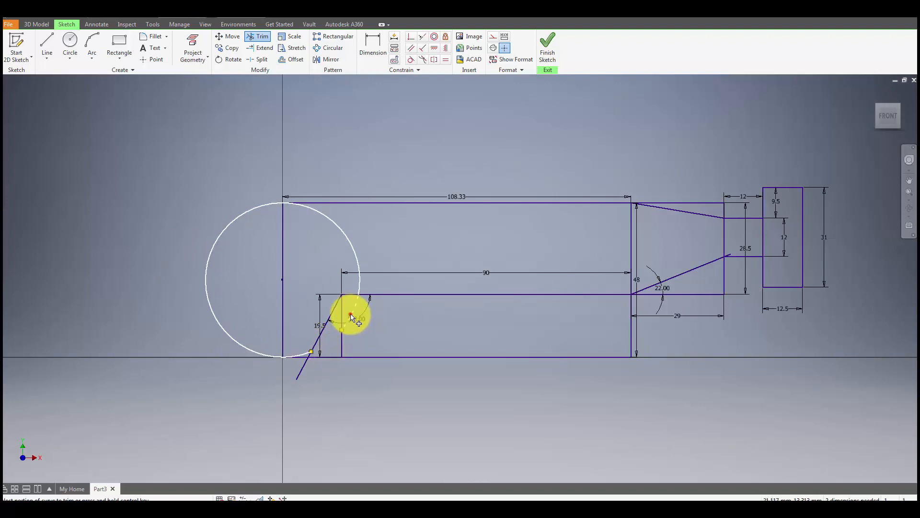
click(359, 261)
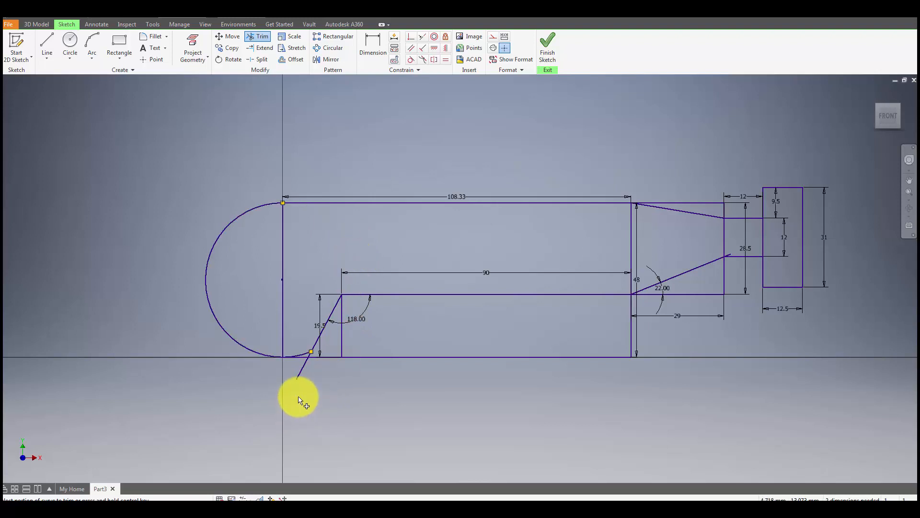
click(309, 357)
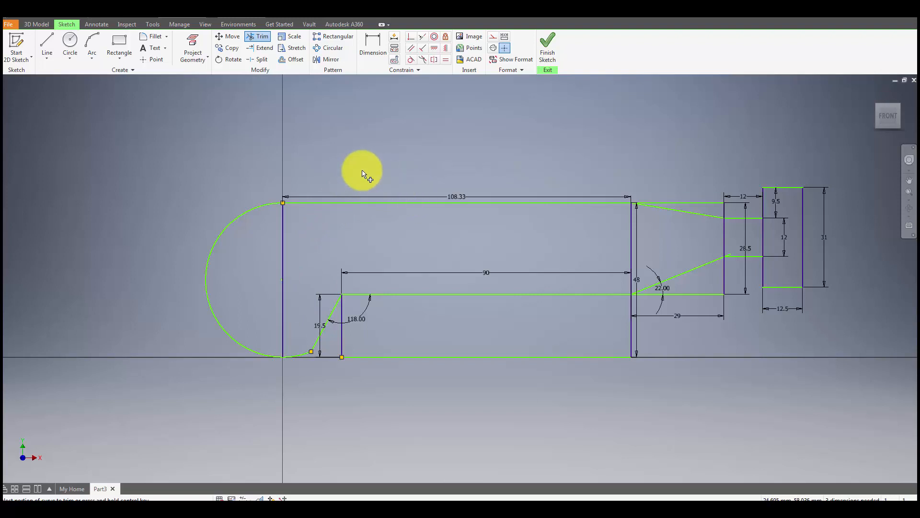
Delete all linear and angular dimensions from the sketch
click(452, 196)
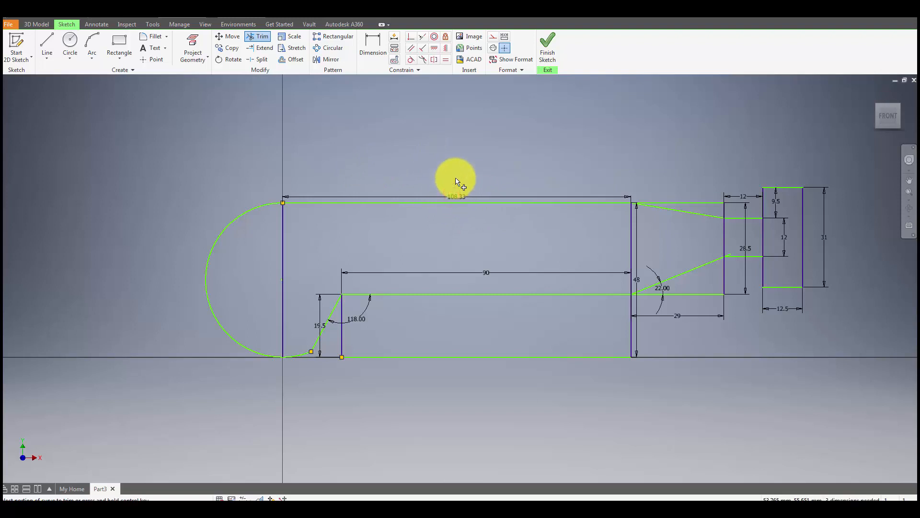
click(456, 178)
key(Escape)
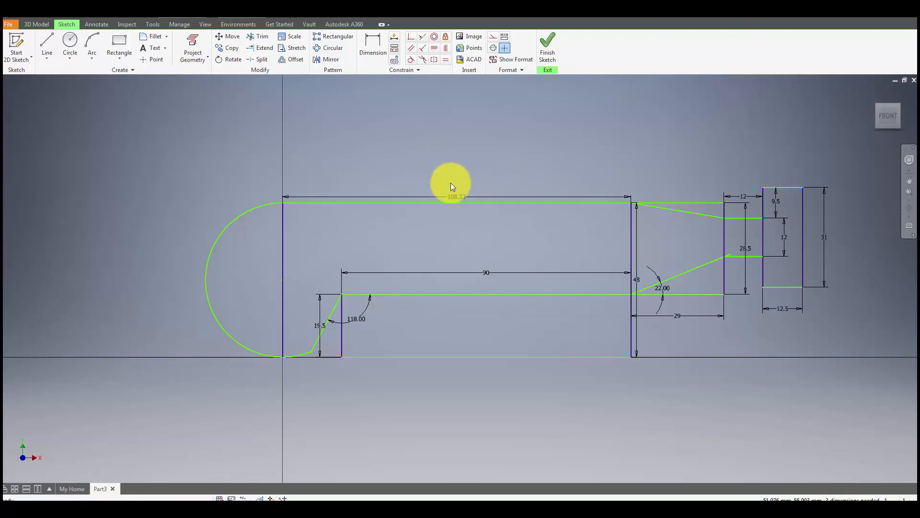
click(457, 196)
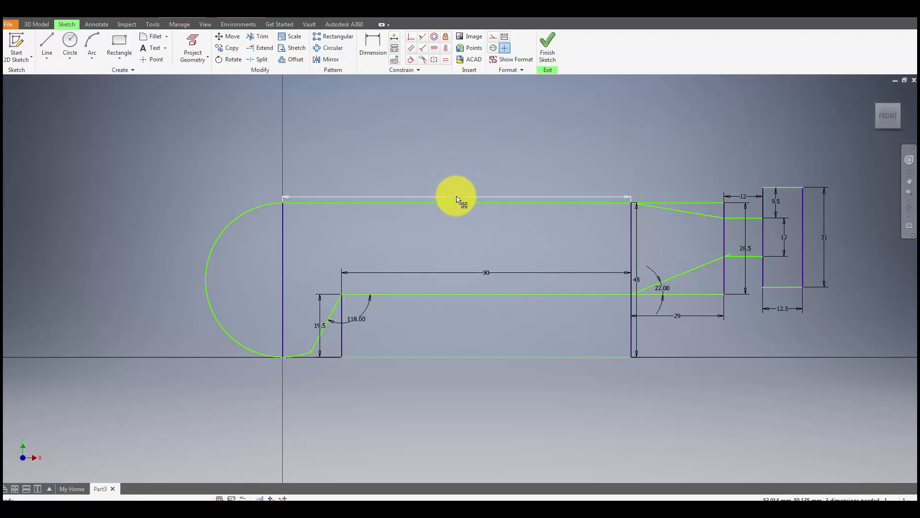
key(Delete)
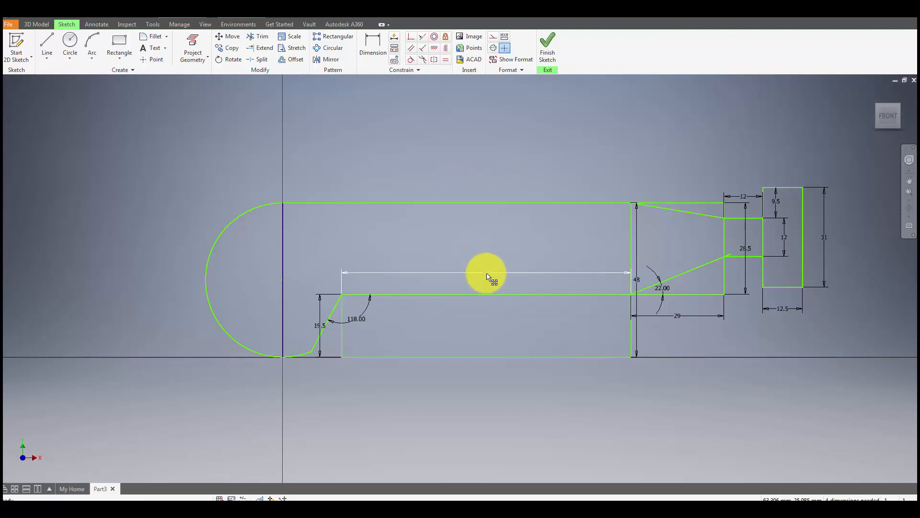
click(485, 273)
key(Delete)
click(359, 318)
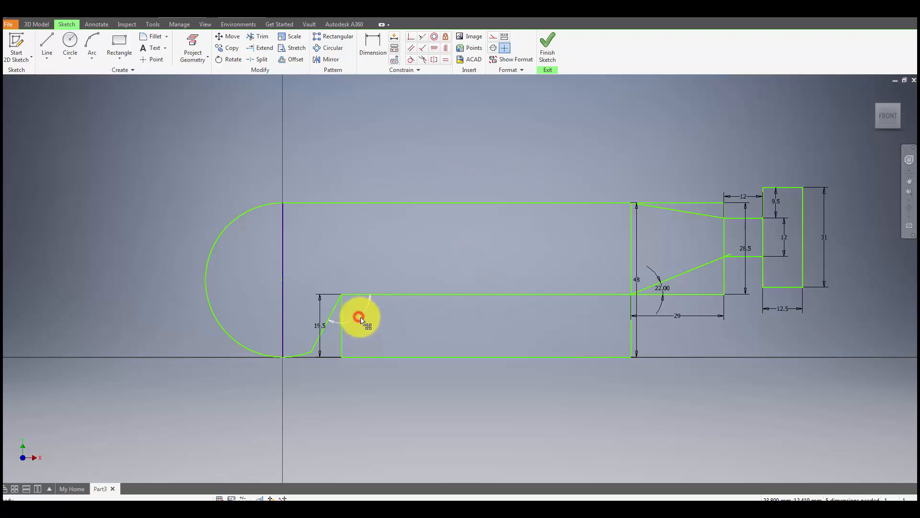
key(Delete)
click(319, 302)
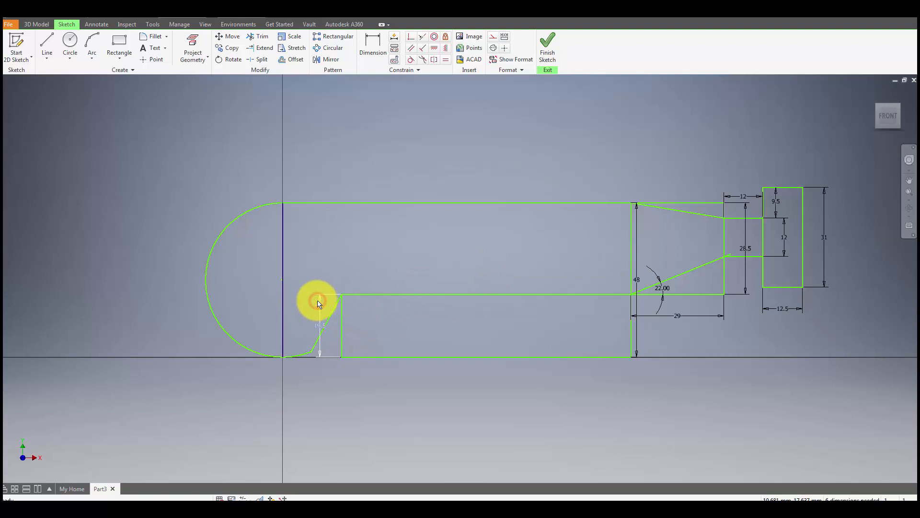
key(Delete)
click(681, 316)
key(Delete)
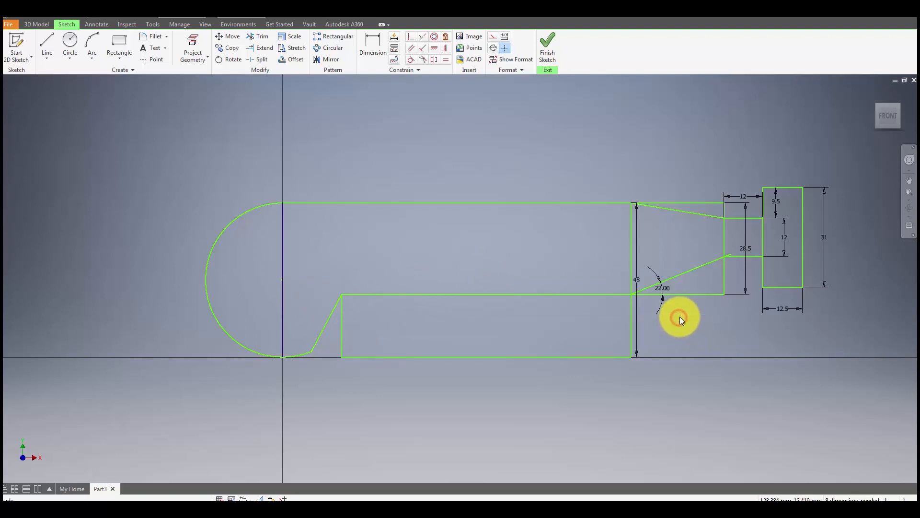
click(664, 304)
key(Delete)
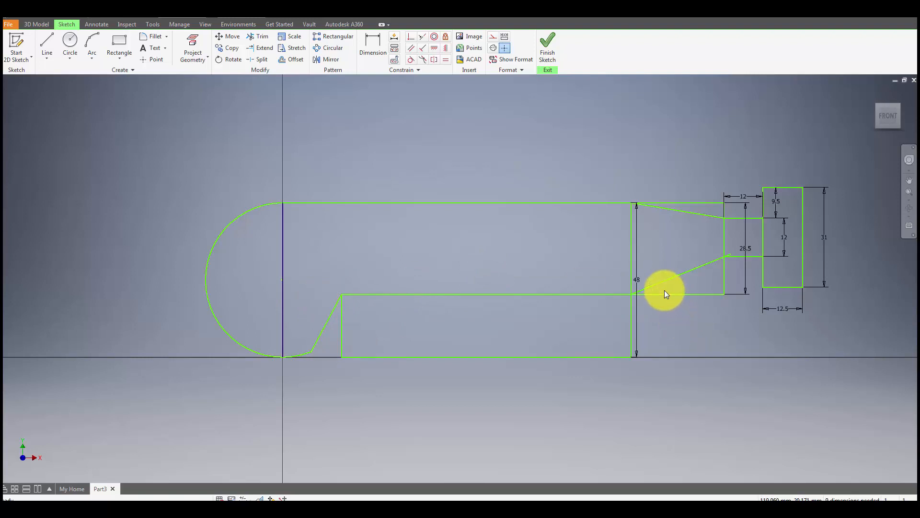
click(636, 284)
key(Delete)
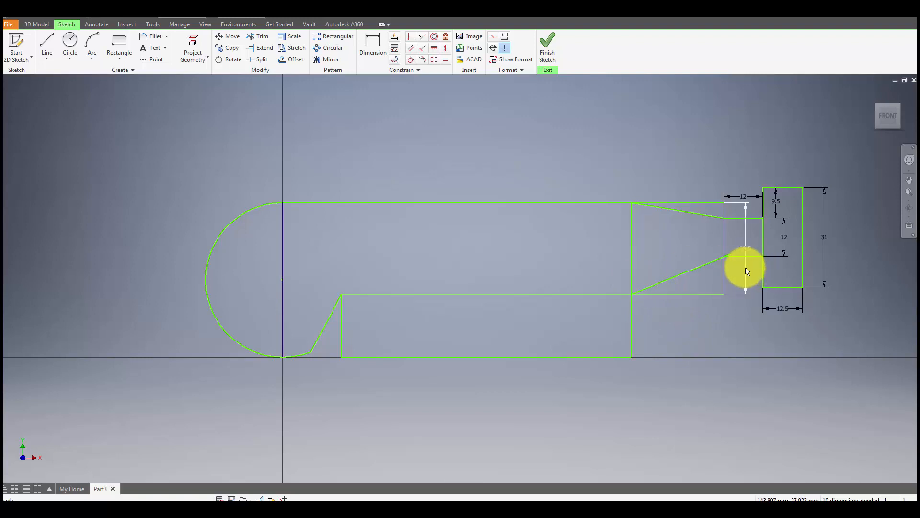
click(745, 268)
key(Delete)
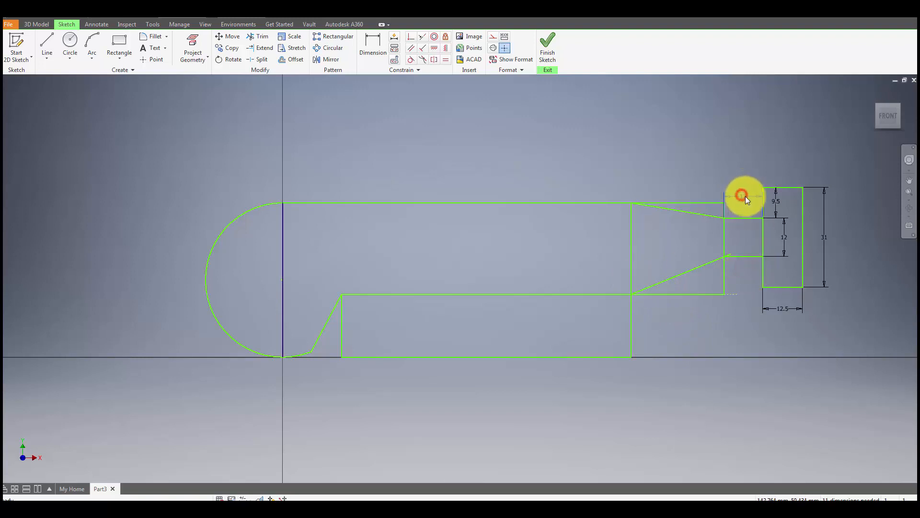
click(774, 203)
key(Delete)
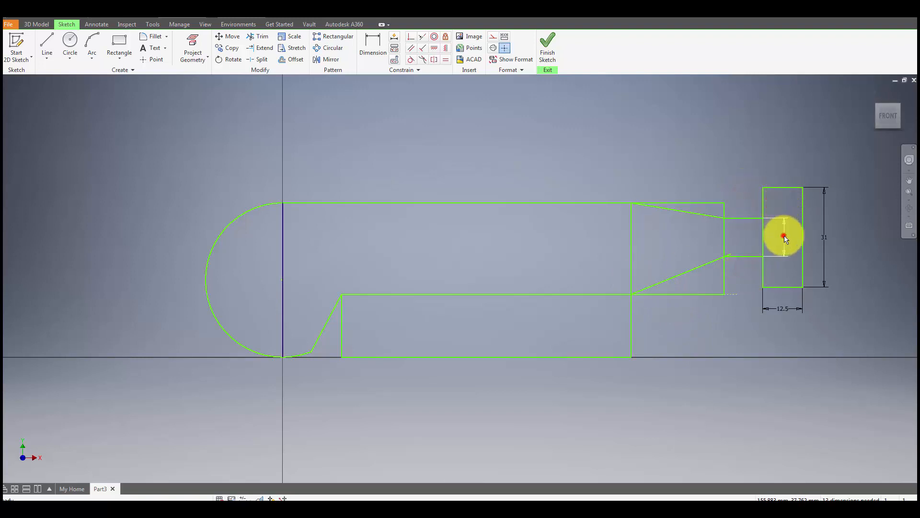
click(785, 236)
key(Delete)
click(824, 235)
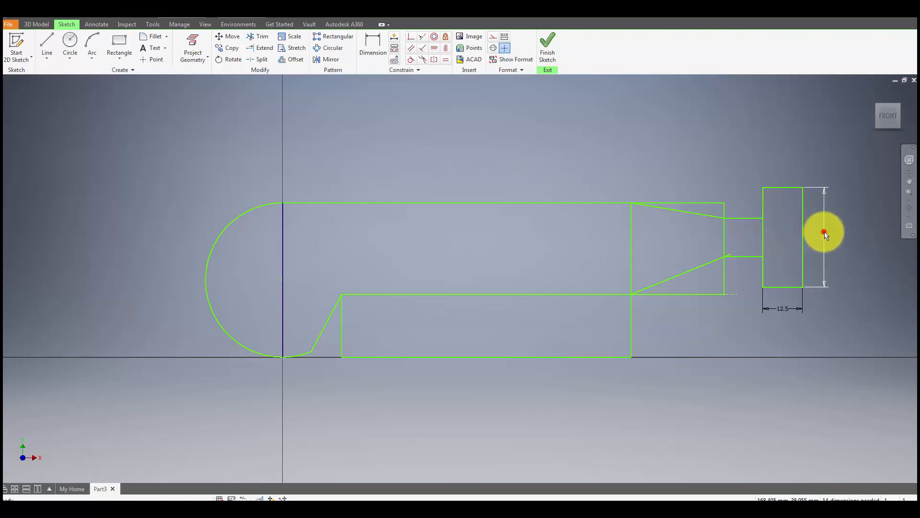
key(Delete)
click(786, 312)
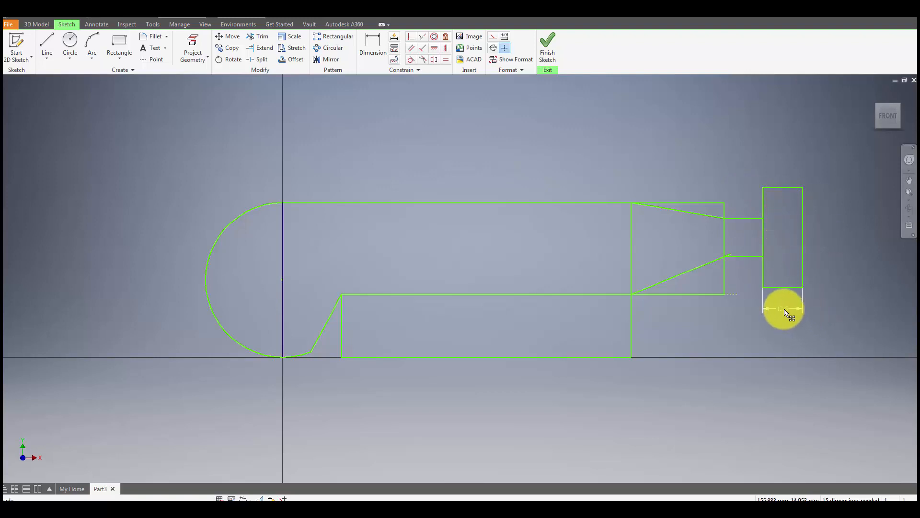
key(Delete)
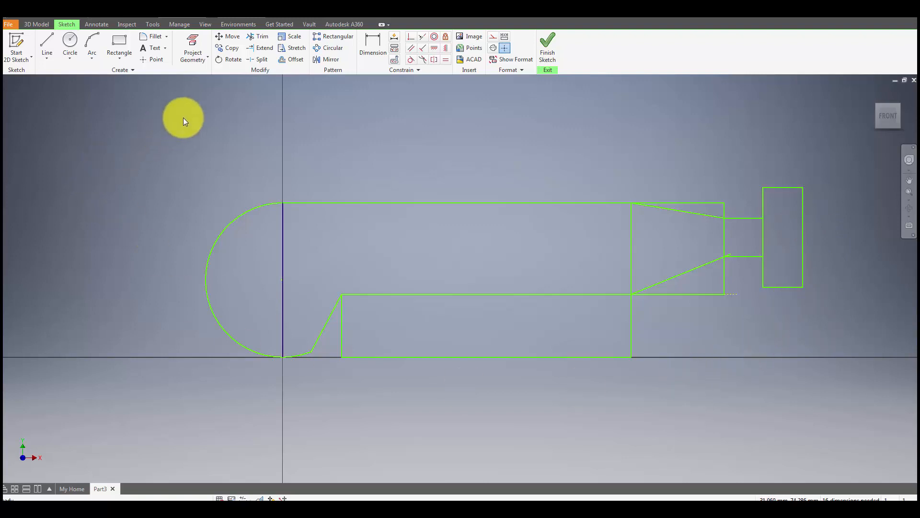
Trim away the left, bottom and right edges of the lower rectangle beneath the main body
click(258, 36)
click(341, 326)
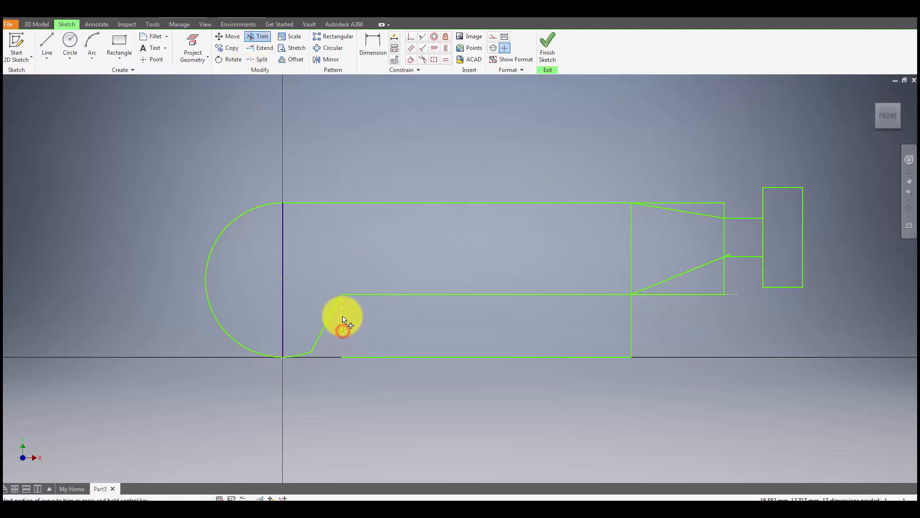
click(376, 357)
click(508, 357)
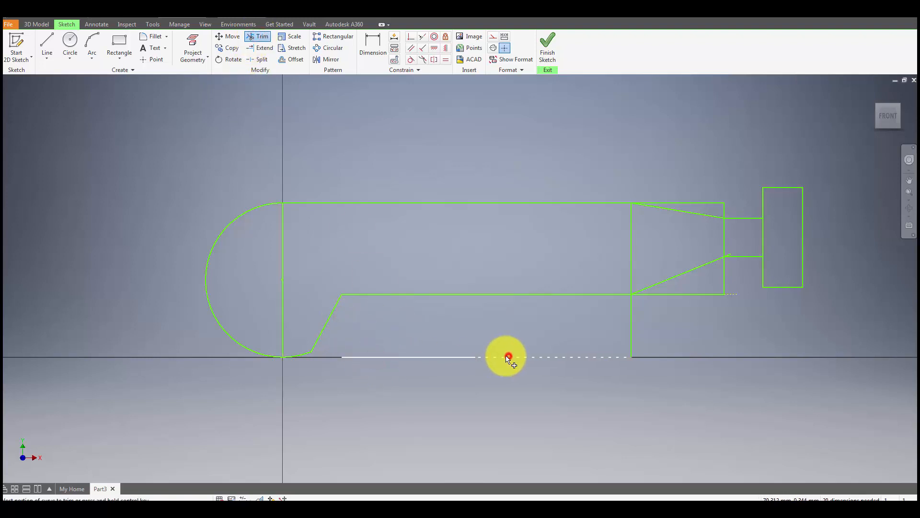
click(432, 359)
click(529, 359)
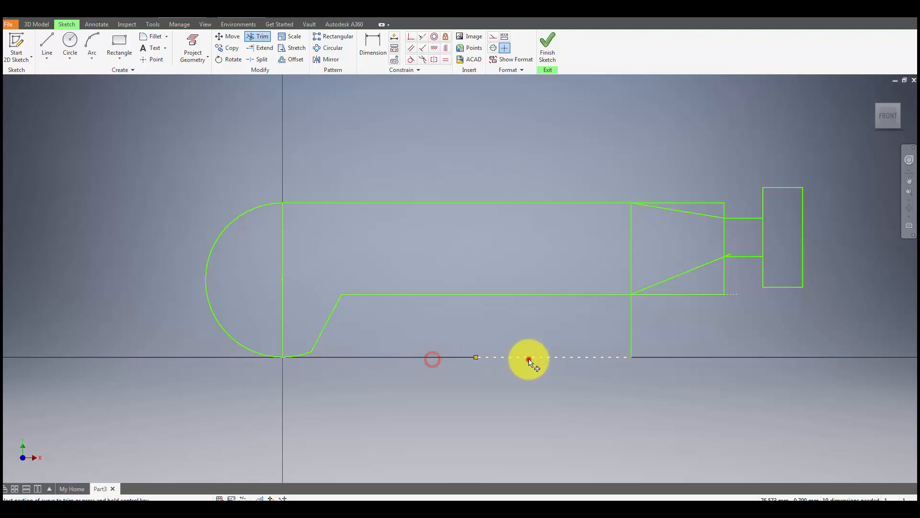
click(631, 331)
click(686, 300)
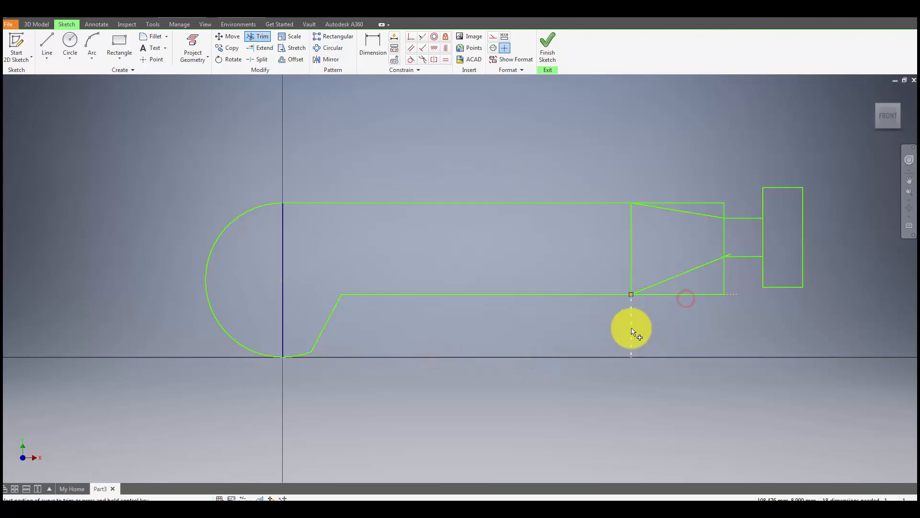
click(630, 327)
Trim the rectangle's lower and right edges around the tapered section, along with the sloped line's overhang at the neck
click(673, 298)
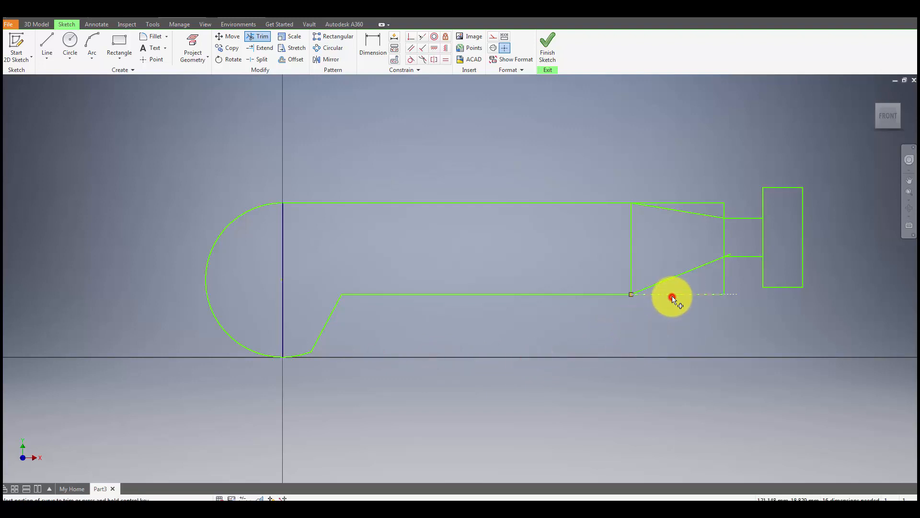
click(723, 281)
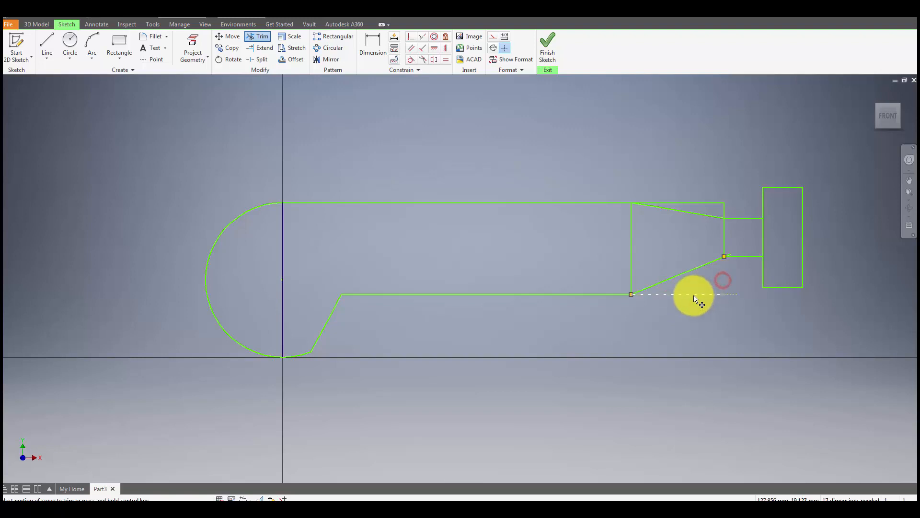
click(729, 254)
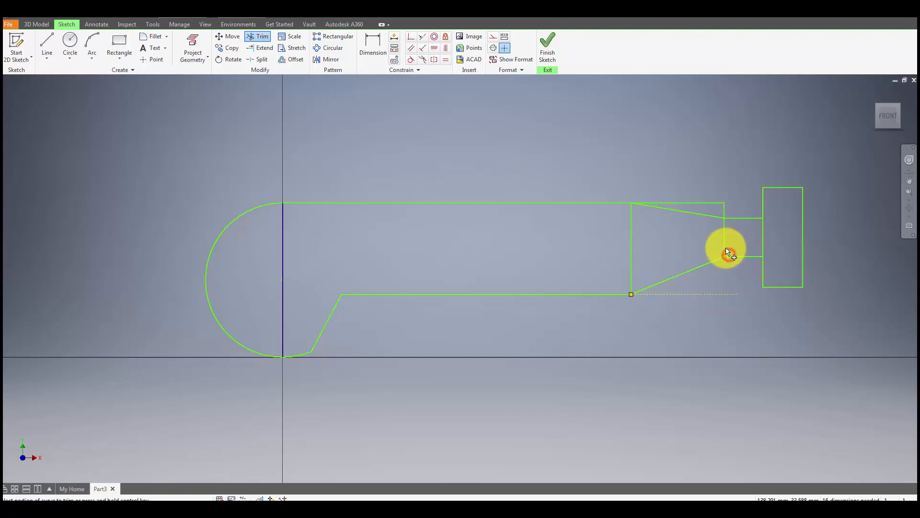
click(723, 245)
click(728, 240)
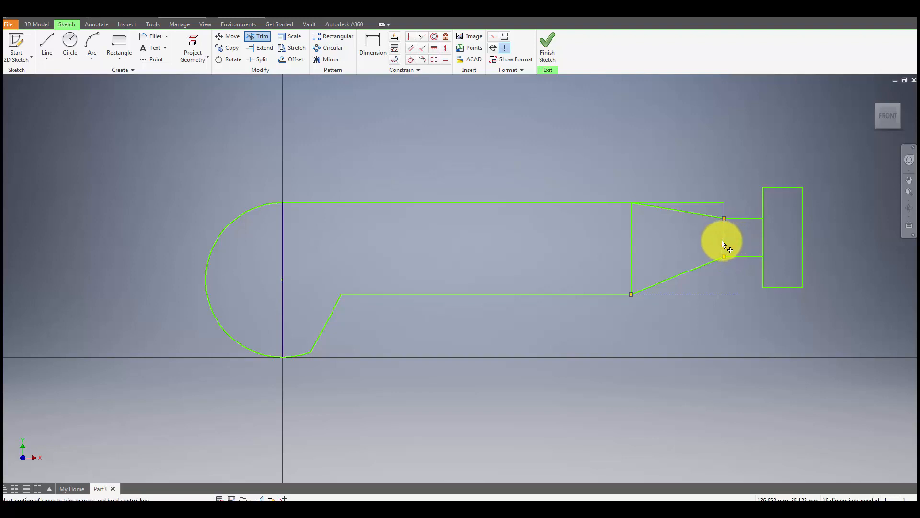
click(724, 240)
Trim the vertical line where the taper begins and the rectangle corner left above the upper sloped line
click(630, 254)
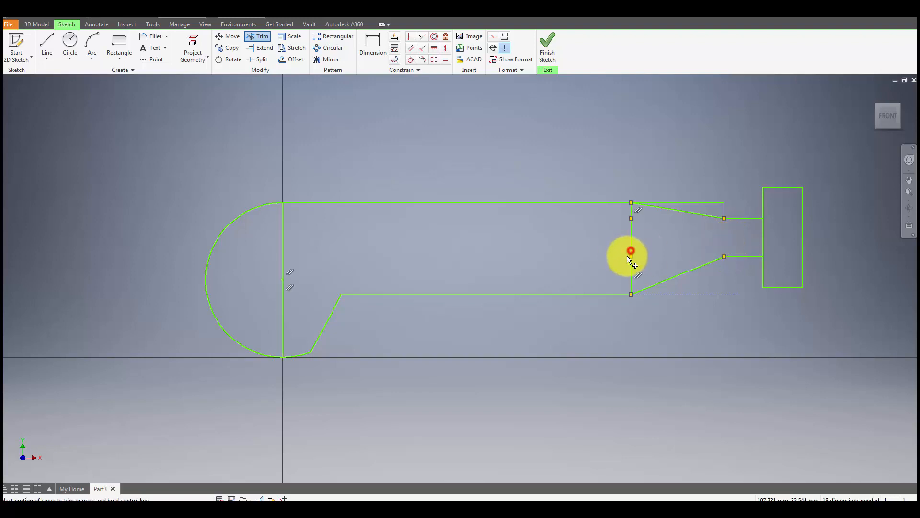
click(632, 245)
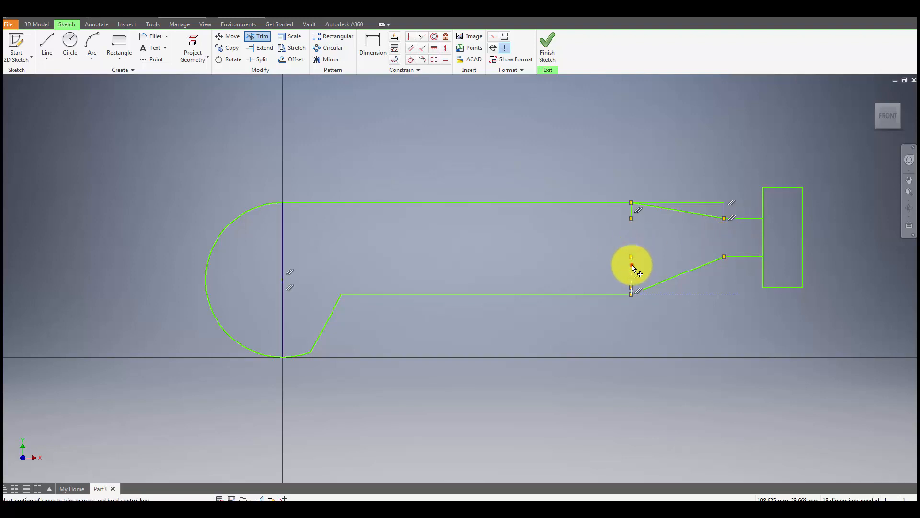
click(632, 263)
click(632, 212)
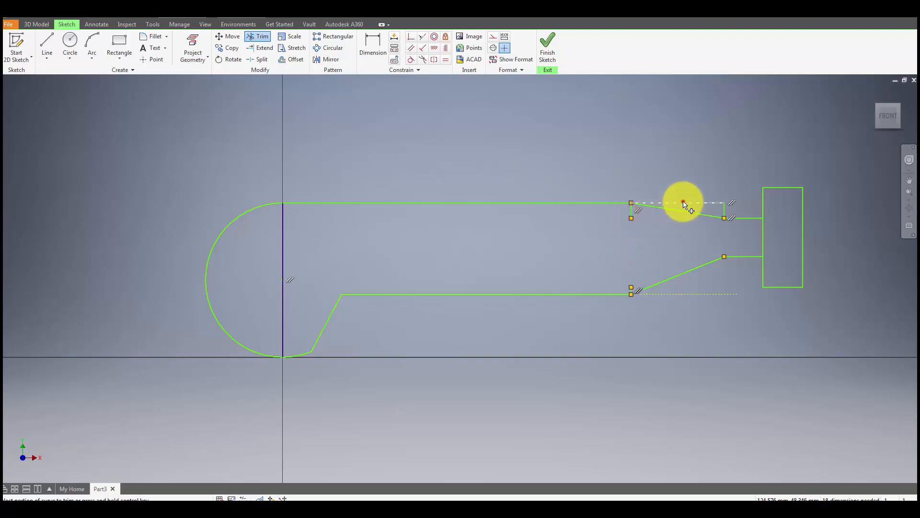
click(683, 202)
click(725, 207)
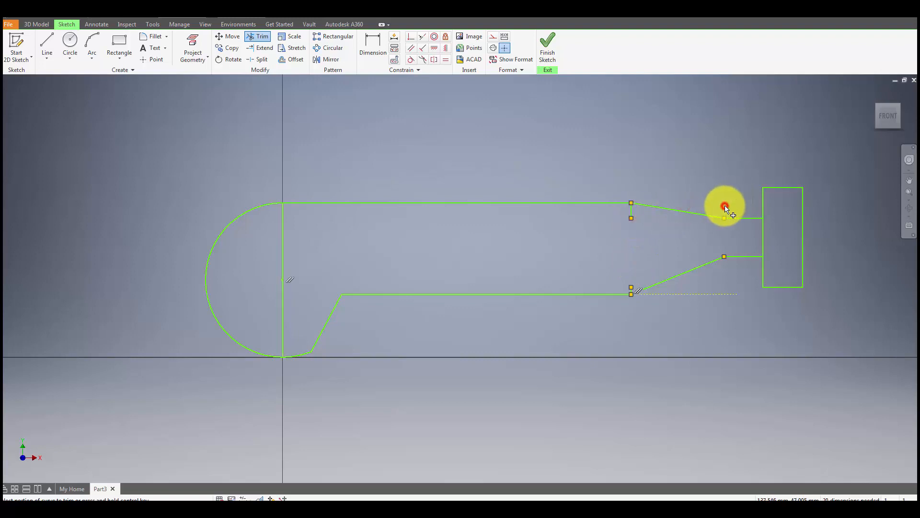
click(631, 212)
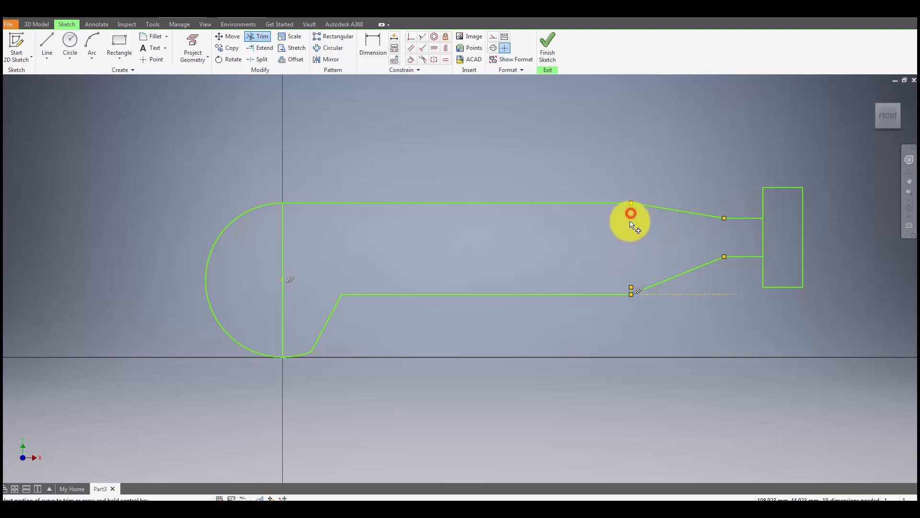
Trim the end rectangle's edge between the two neck lines and the vertical line inside the rounded end
click(763, 236)
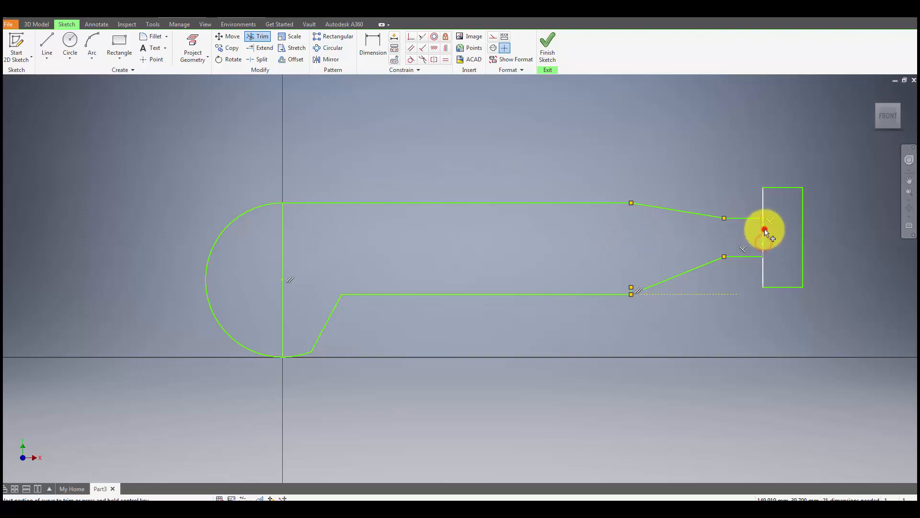
click(764, 222)
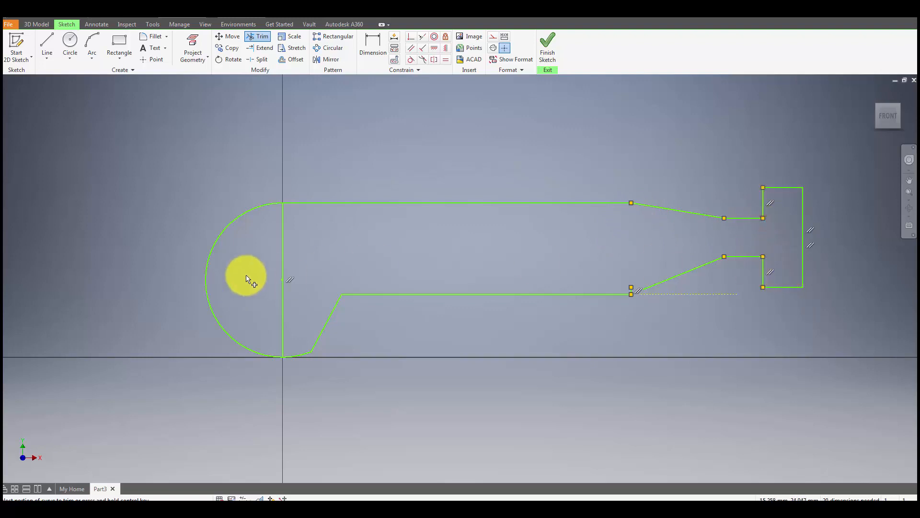
click(283, 263)
click(285, 234)
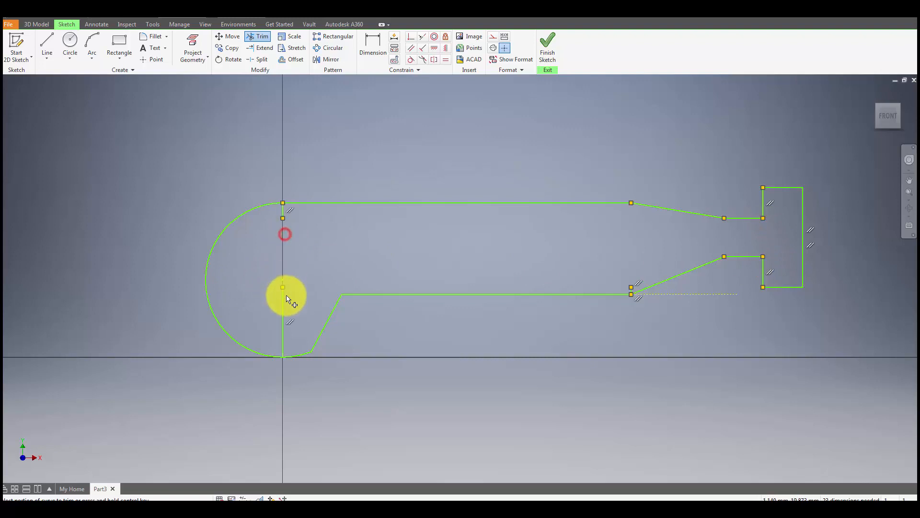
click(286, 306)
click(283, 211)
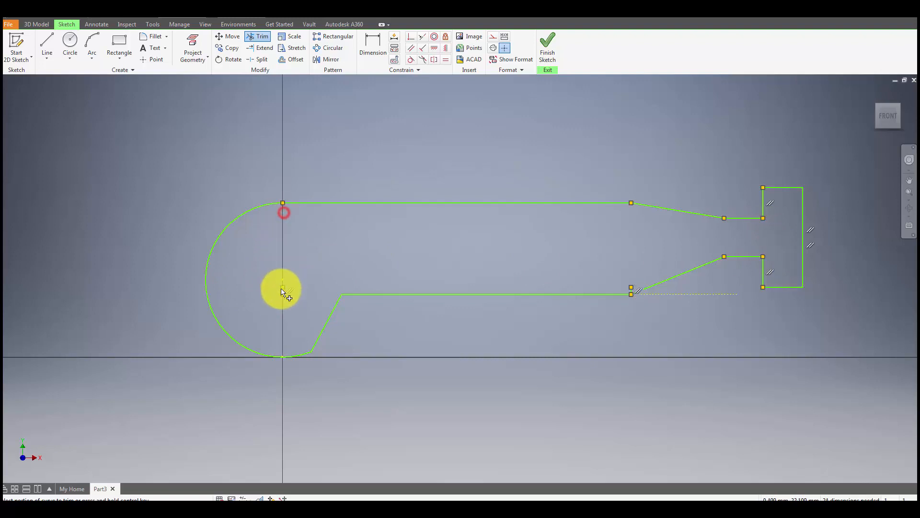
click(283, 291)
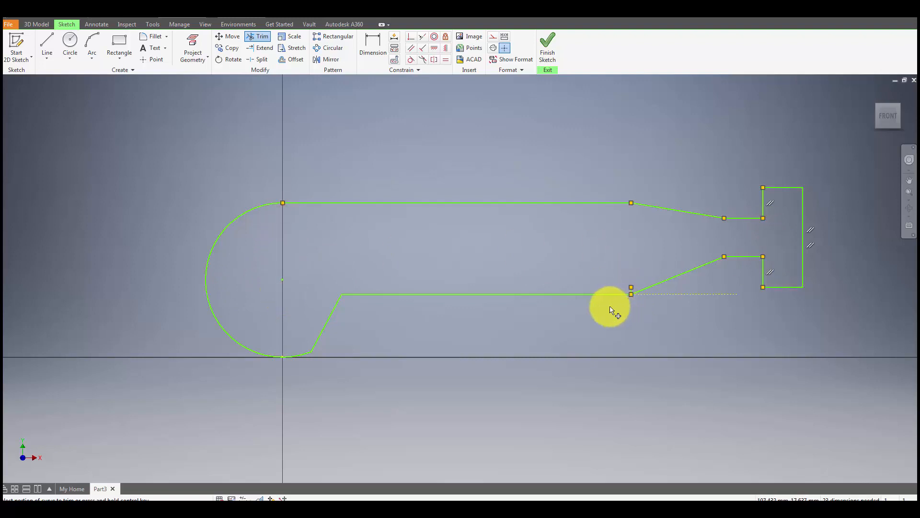
Trim the leftover vertical stub at the lower start of the taper and finish the sketch
click(630, 290)
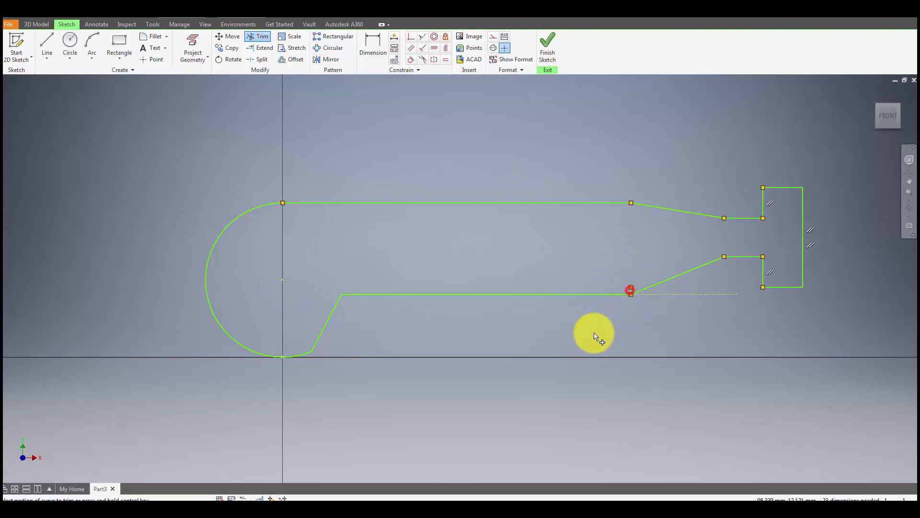
click(631, 291)
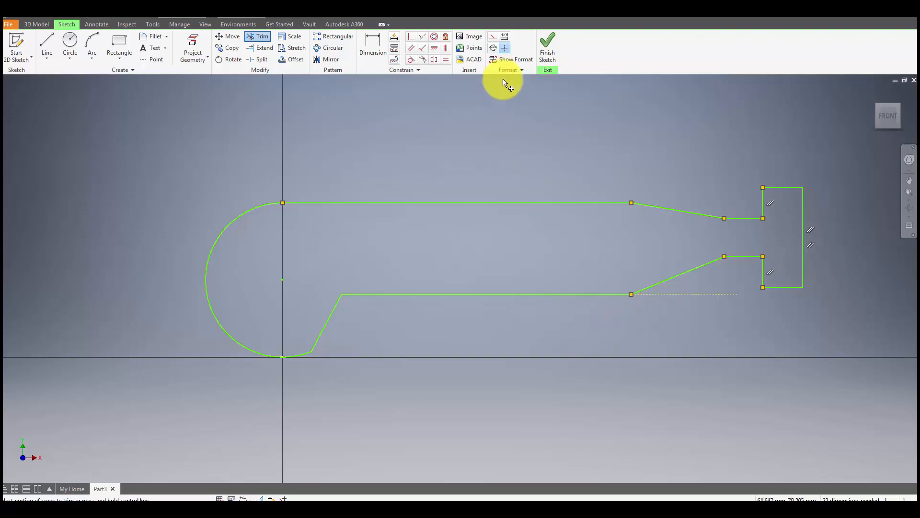
click(547, 57)
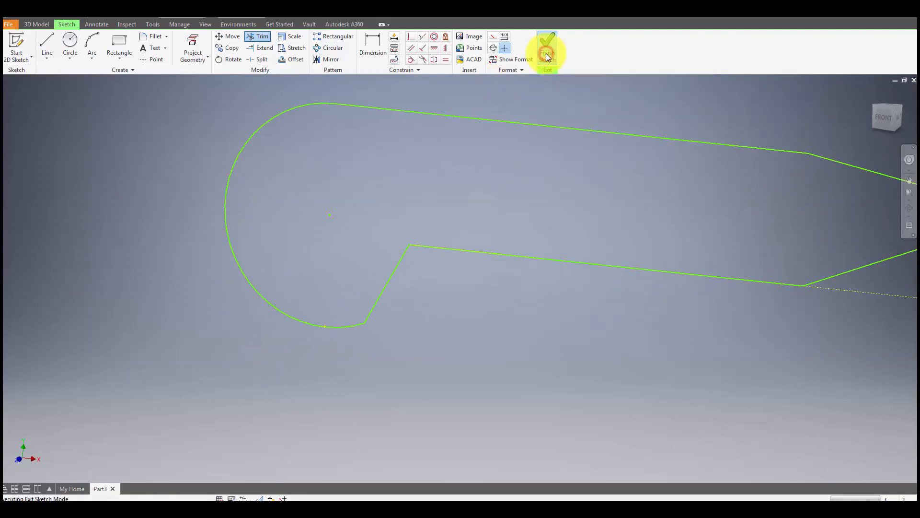
Extrude the closed profile by a distance of 6 mm
click(886, 111)
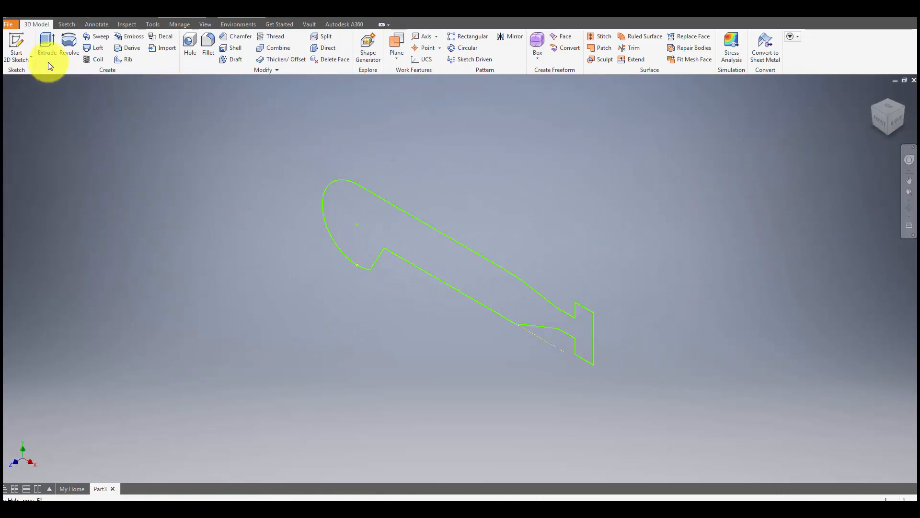
click(47, 41)
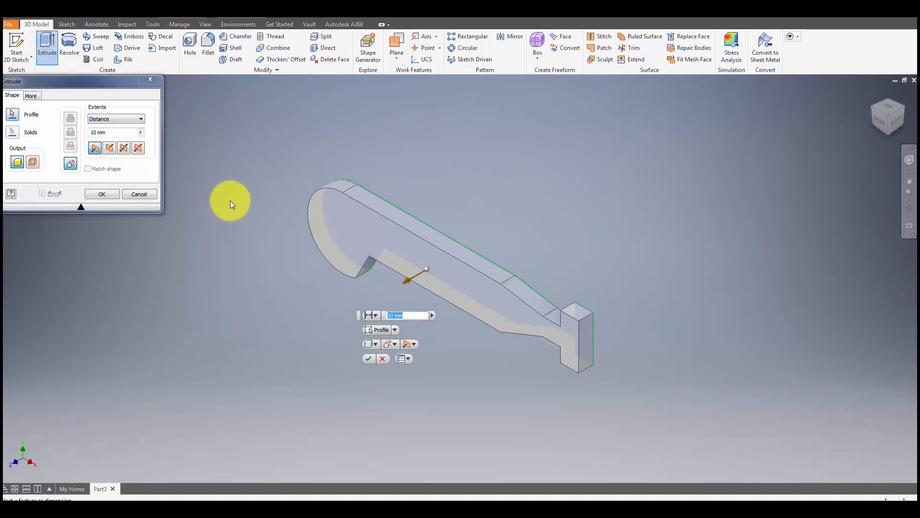
click(111, 132)
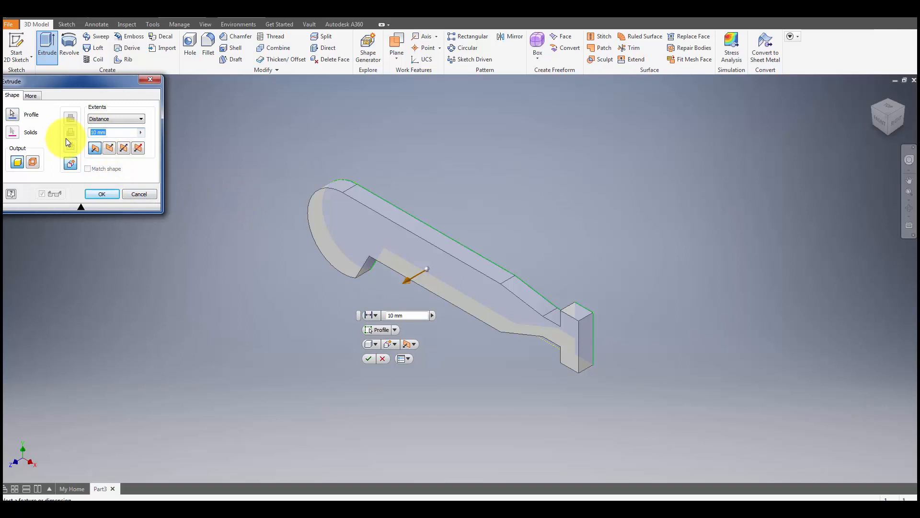
text(6)
click(101, 194)
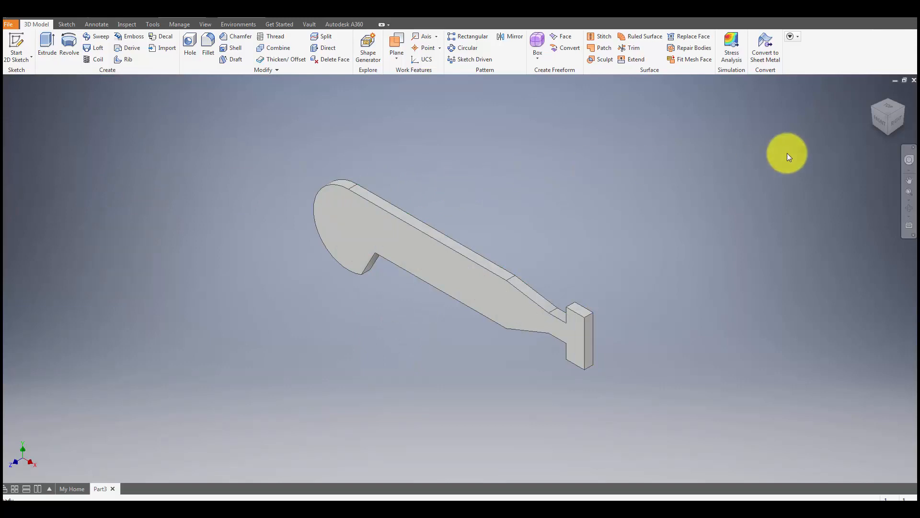
Start a new 2D sketch on the part's front face, viewed from the front, with the Line tool active
click(877, 119)
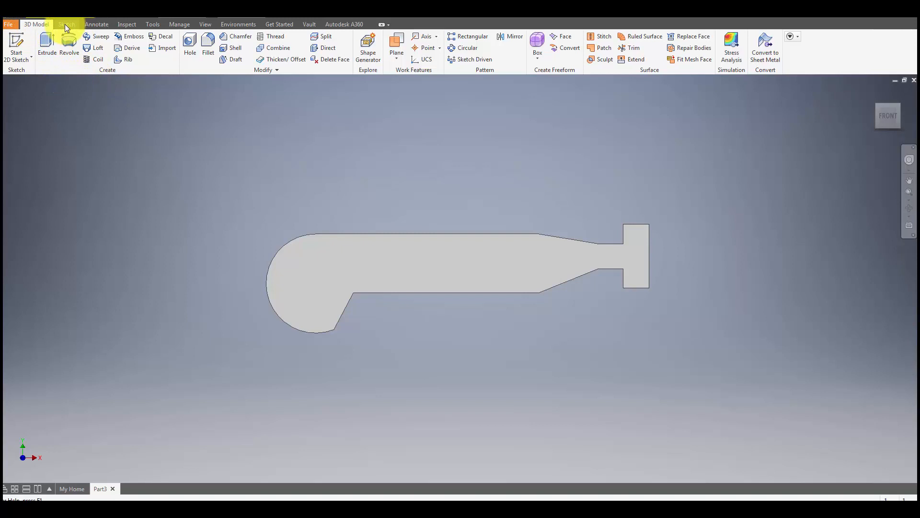
click(14, 59)
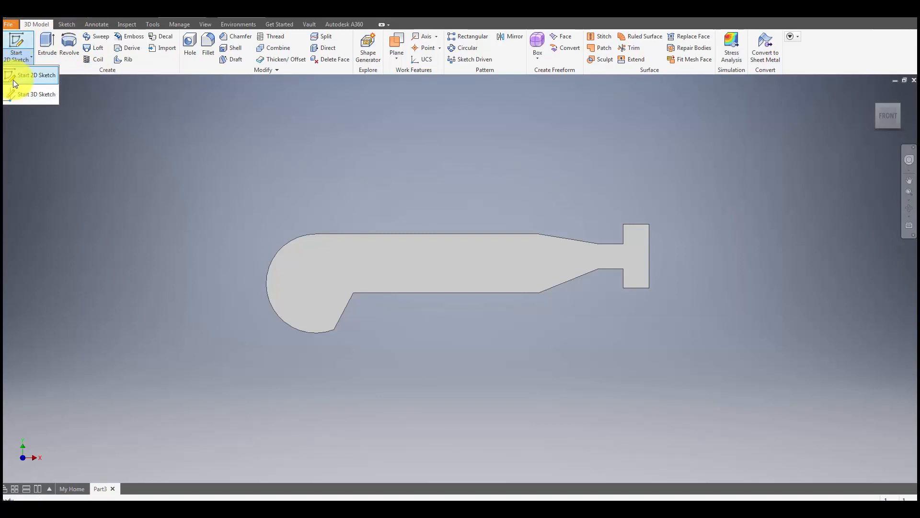
click(13, 78)
click(69, 24)
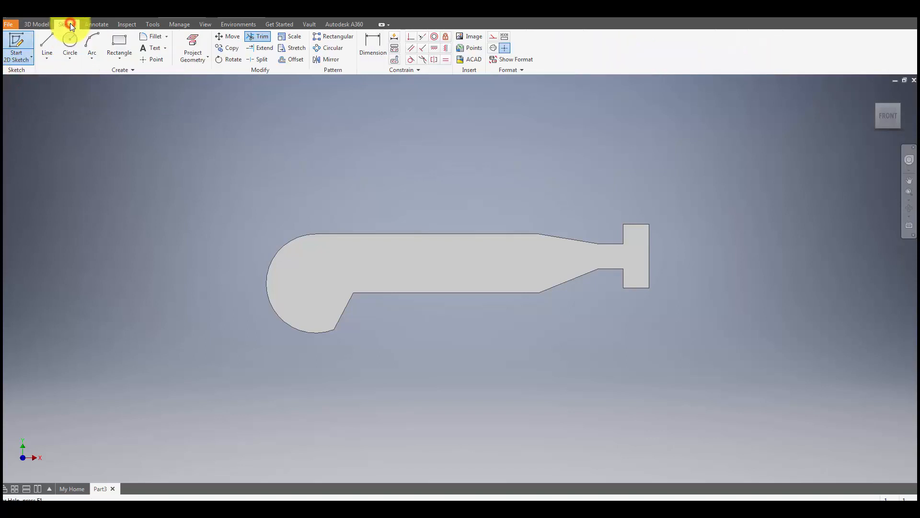
click(50, 42)
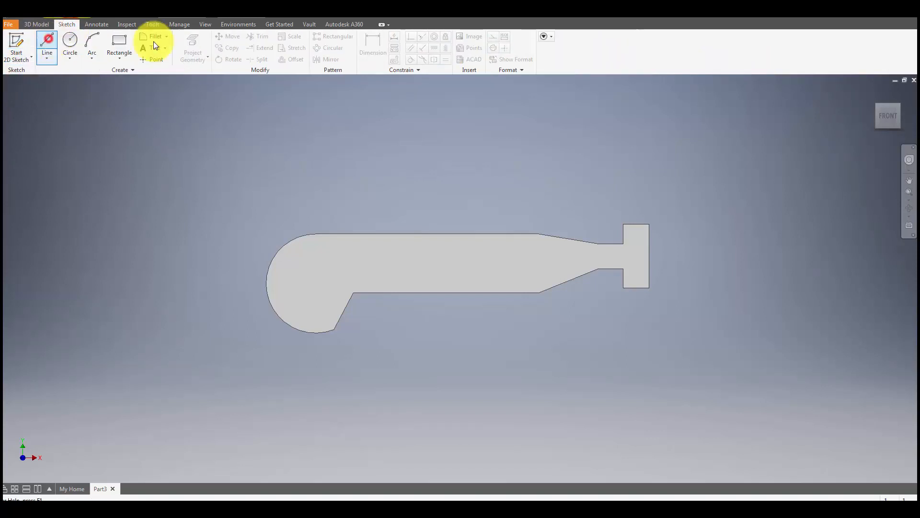
click(493, 36)
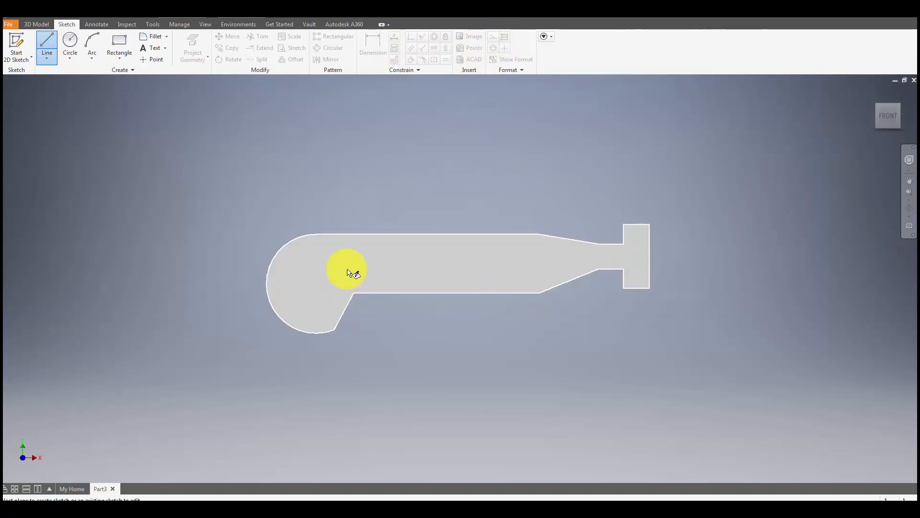
click(333, 247)
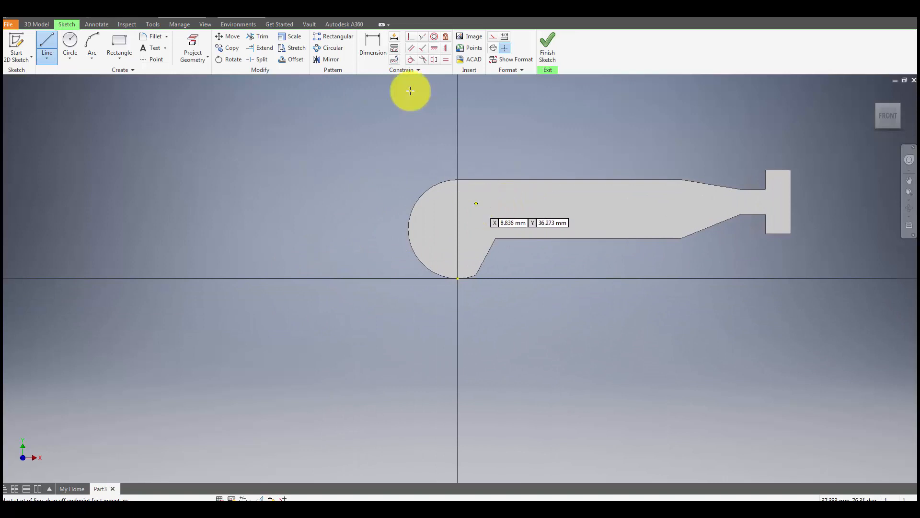
Draw a horizontal construction line through the body, from inside the rounded end to the start of the tapered section
click(493, 38)
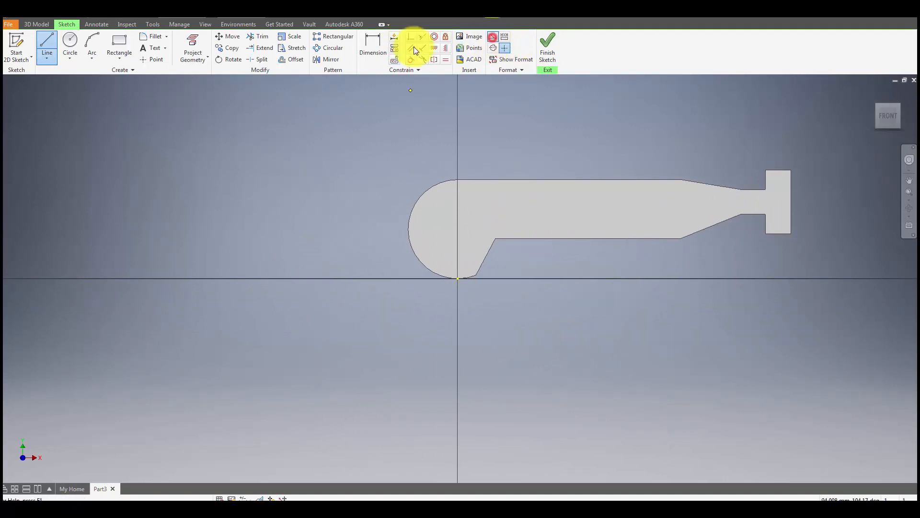
click(447, 210)
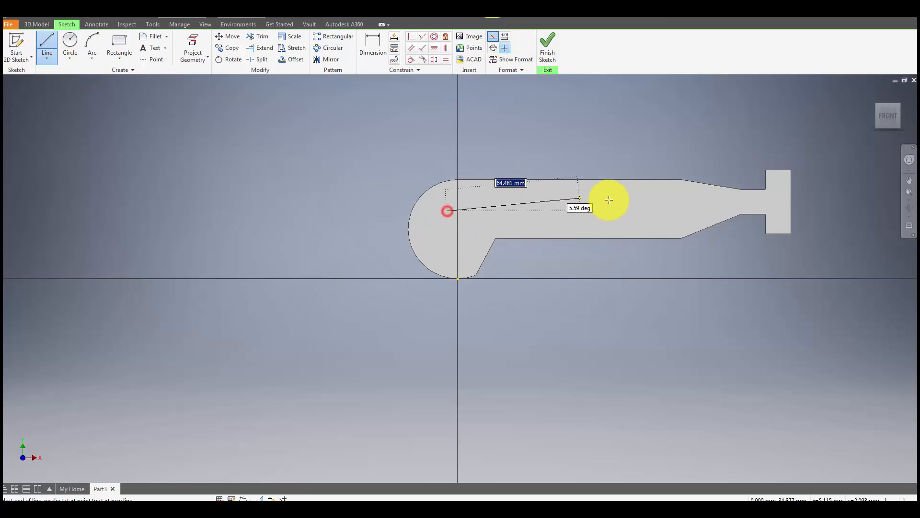
click(695, 209)
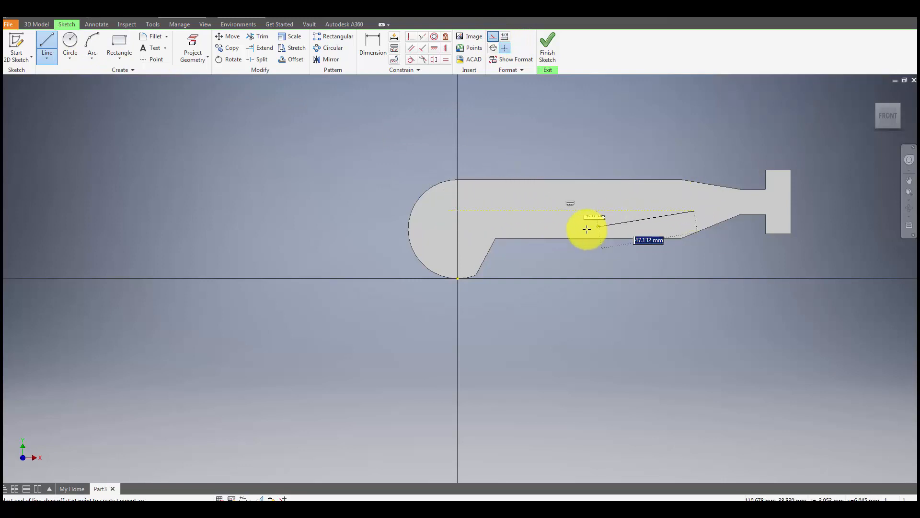
Dimension the horizontal construction line 14.15 mm above the body's straight lower edge
click(372, 45)
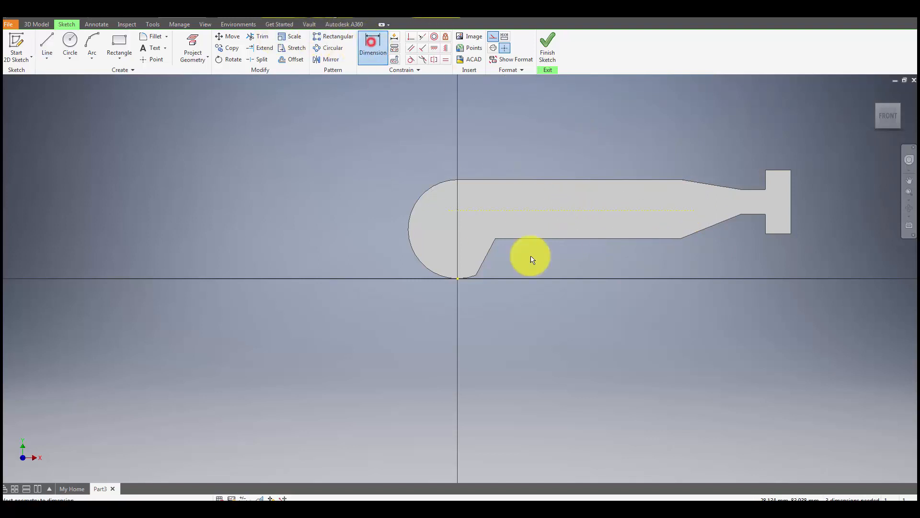
click(586, 212)
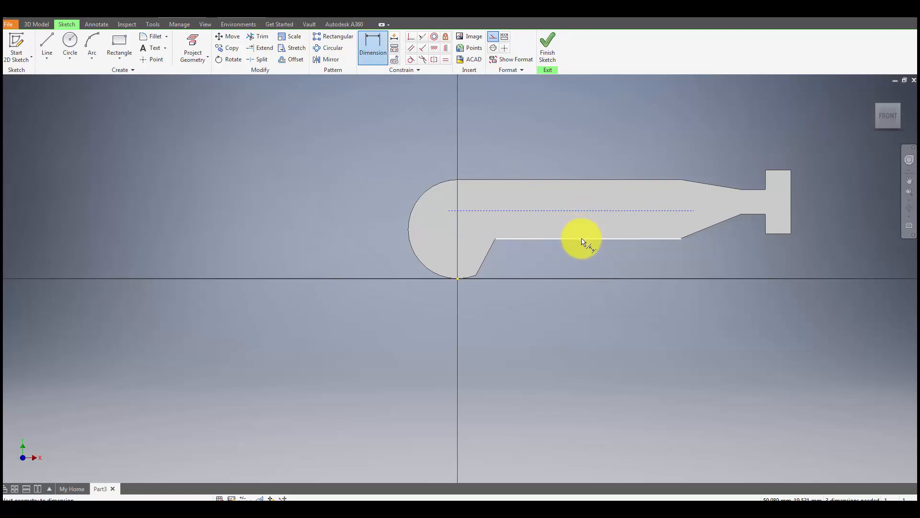
click(582, 238)
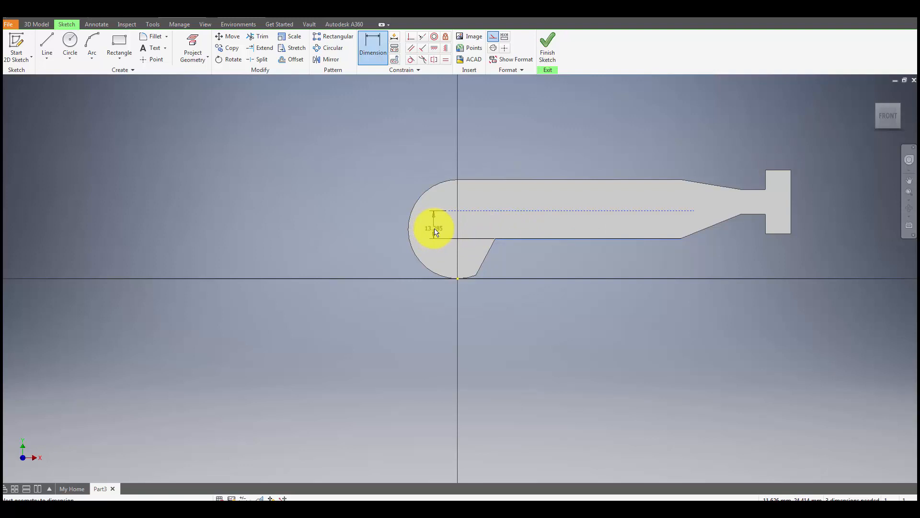
text(1425)
click(435, 230)
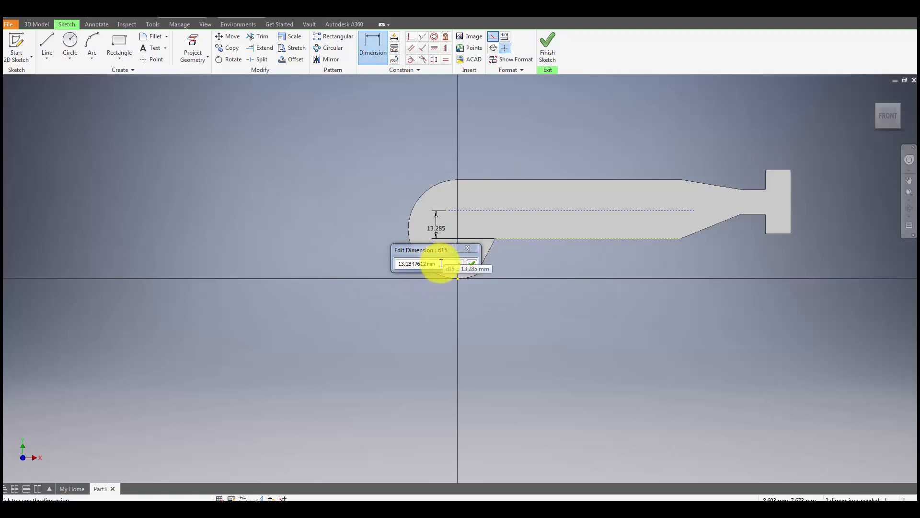
text(14)
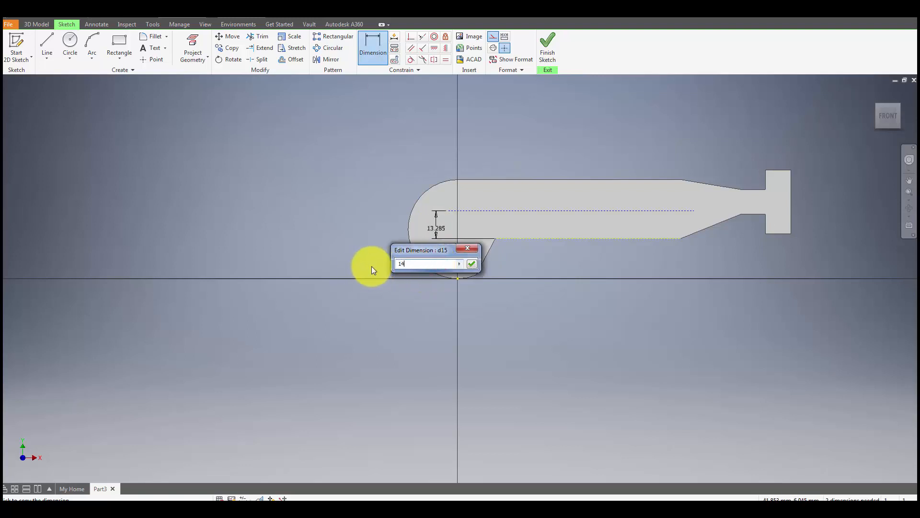
text(.15)
key(Return)
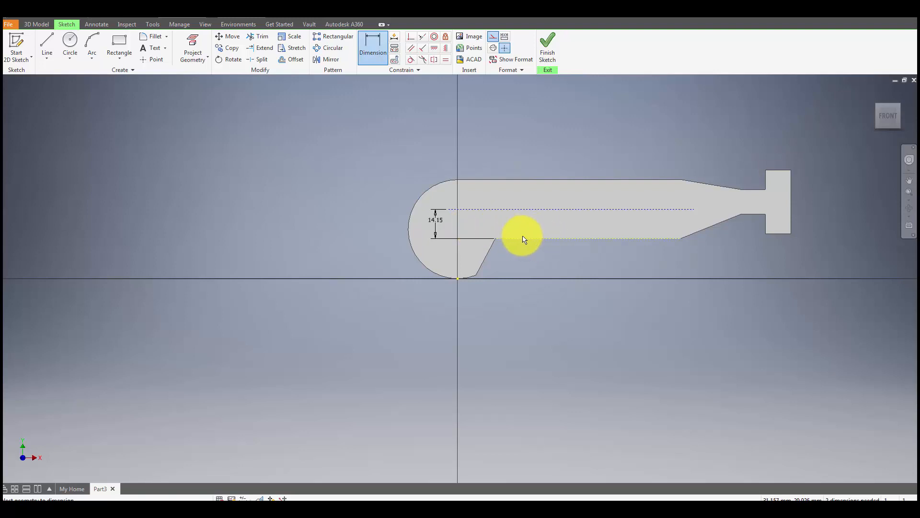
click(527, 210)
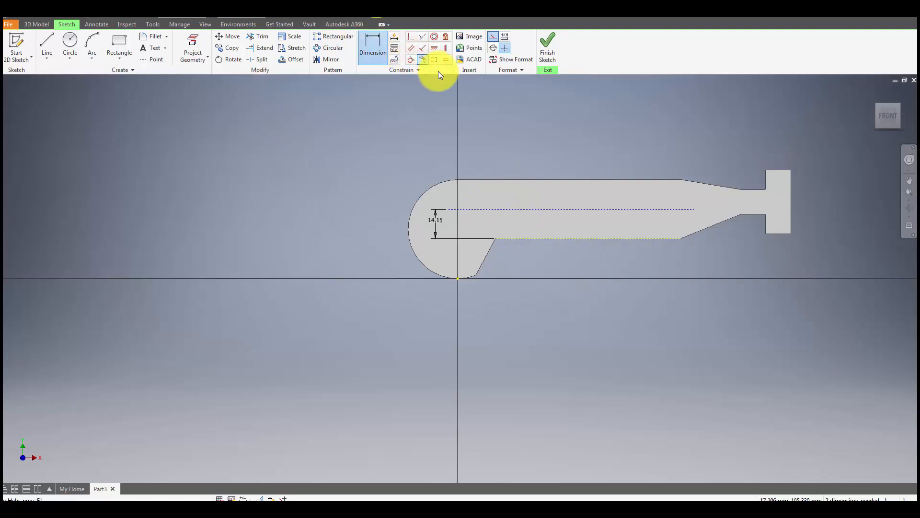
Draw a vertical construction line about 9 mm long just below the long construction line, near the rounded end
click(47, 43)
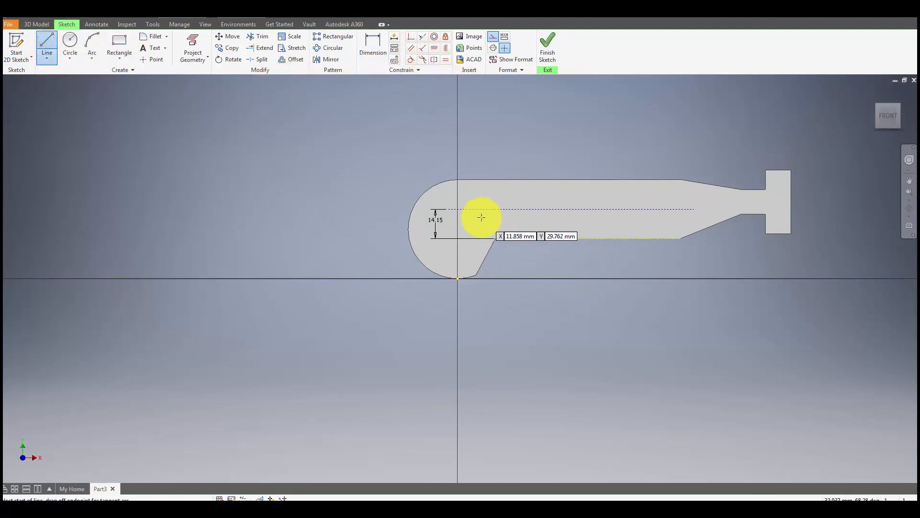
click(474, 216)
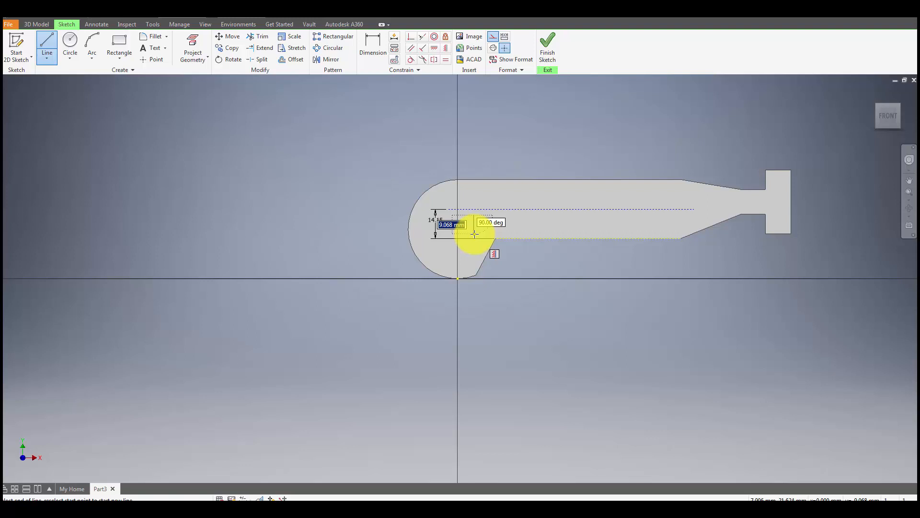
click(474, 238)
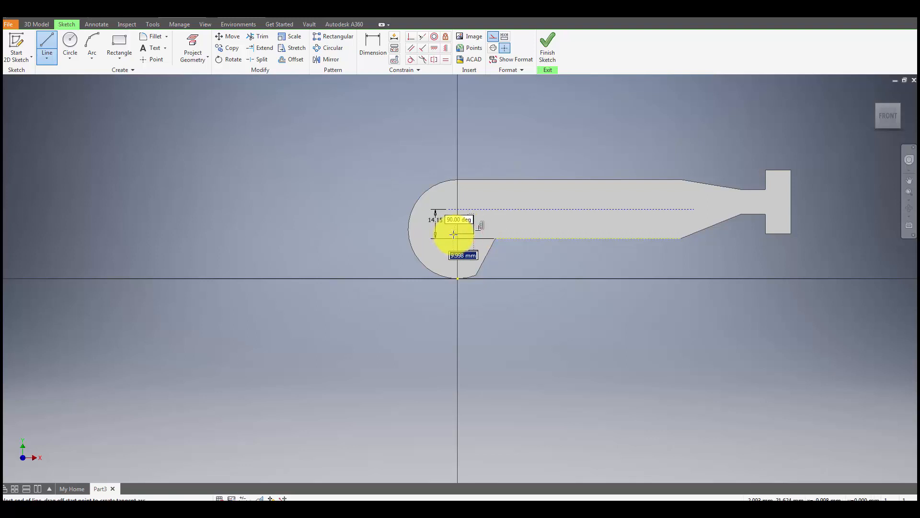
key(Escape)
key(Escape)
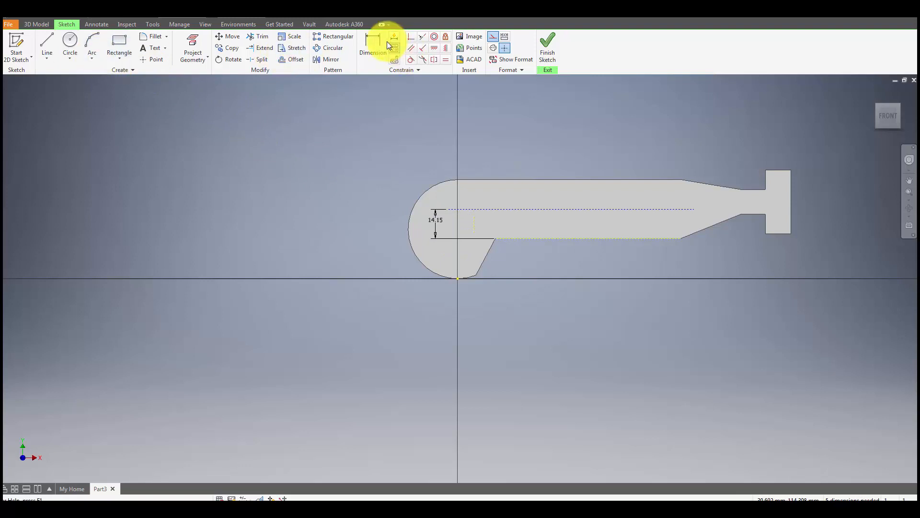
Dimension the short vertical construction line 100 mm horizontally from the lower corner where the taper starts
click(373, 42)
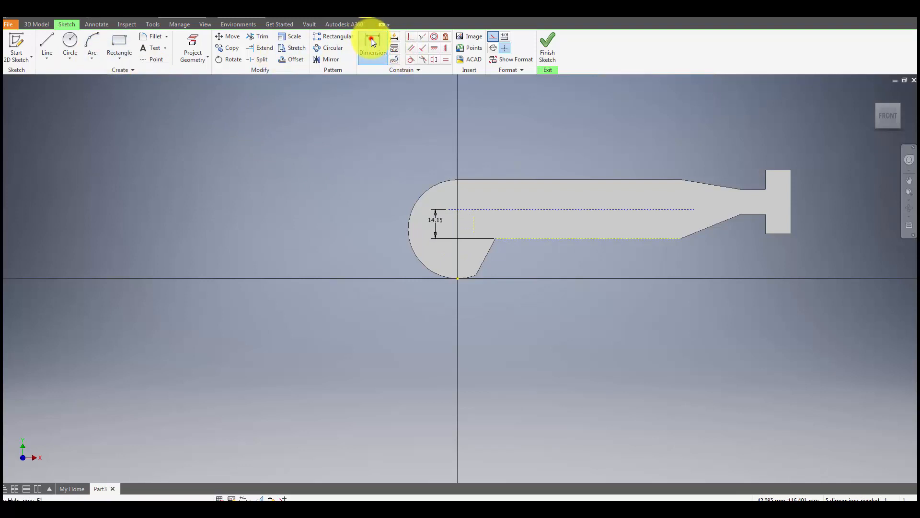
click(681, 238)
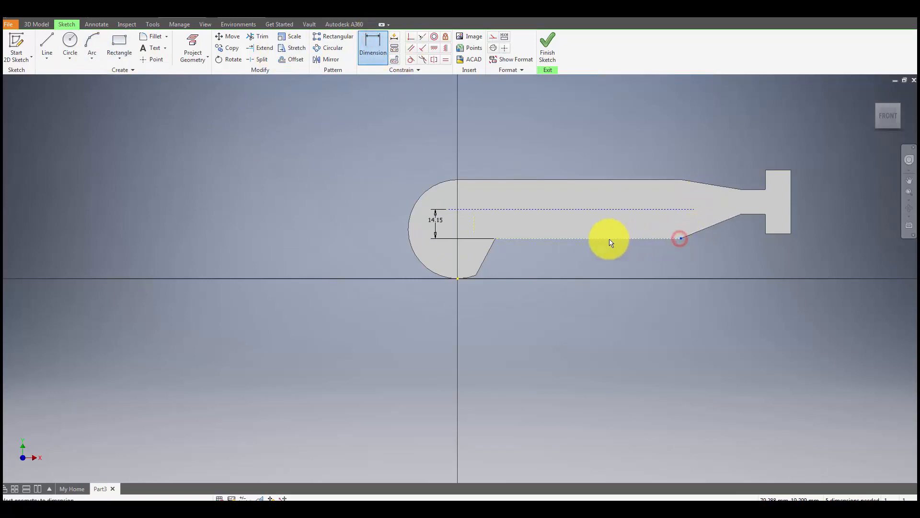
click(475, 226)
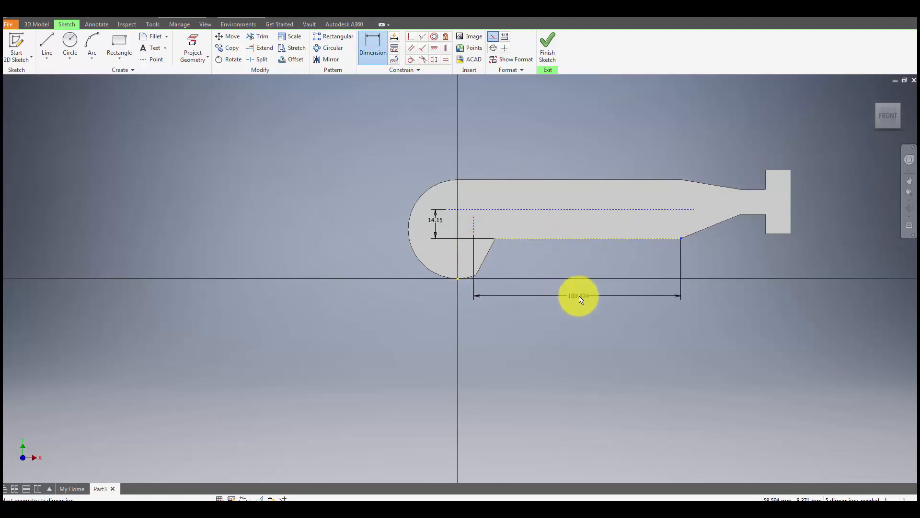
click(579, 298)
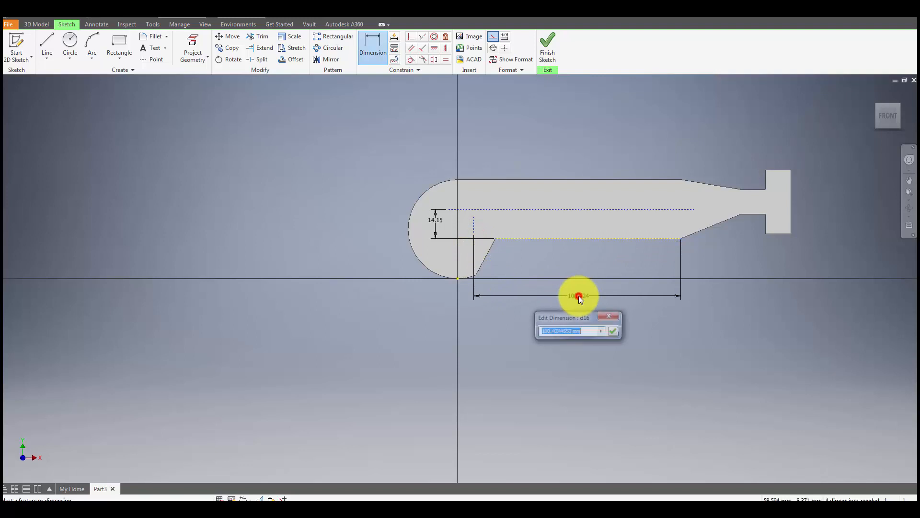
text(100)
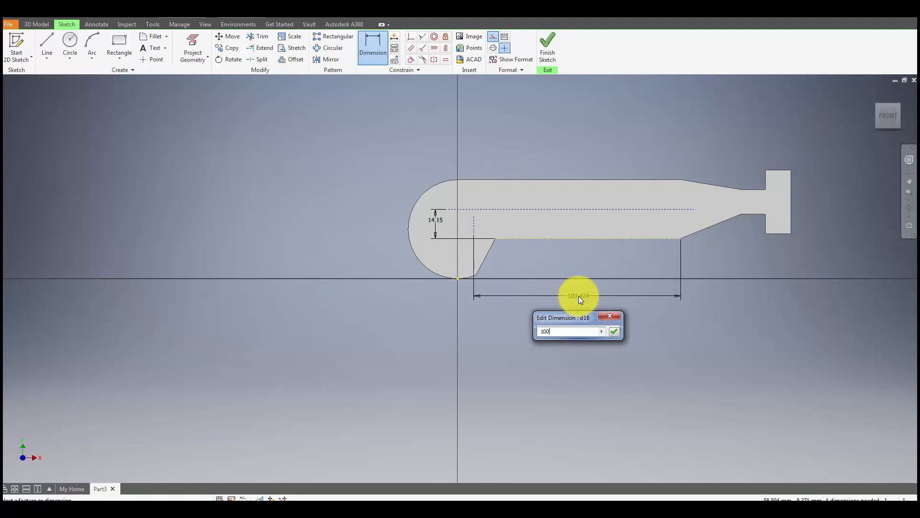
key(Return)
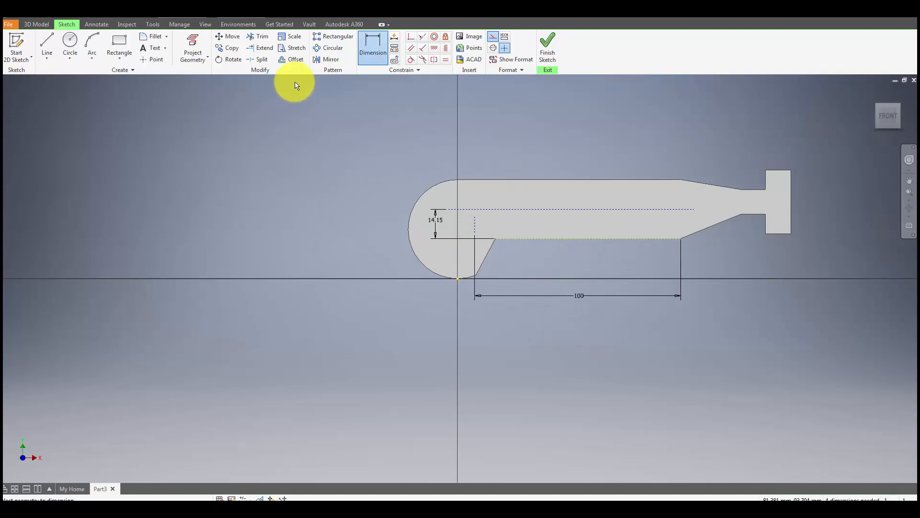
Draw a short horizontal construction line crossing the short vertical one to form a cross mark
click(46, 45)
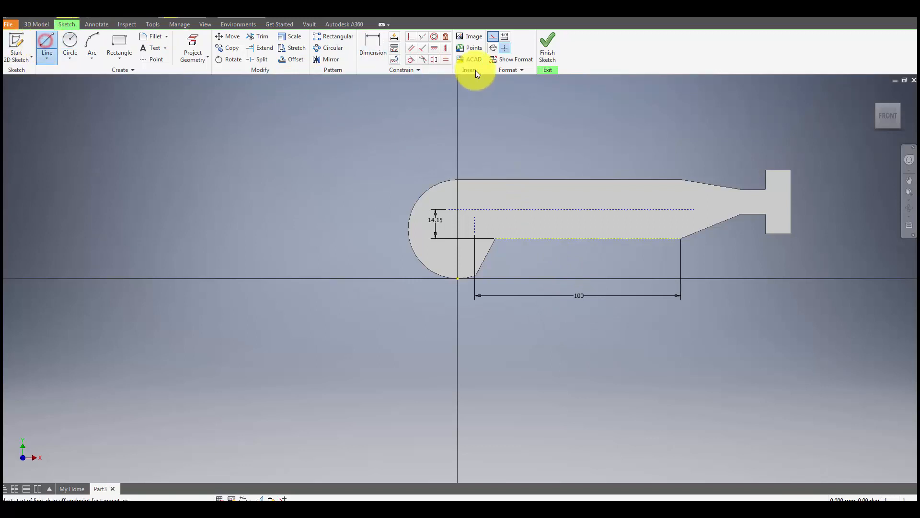
click(463, 225)
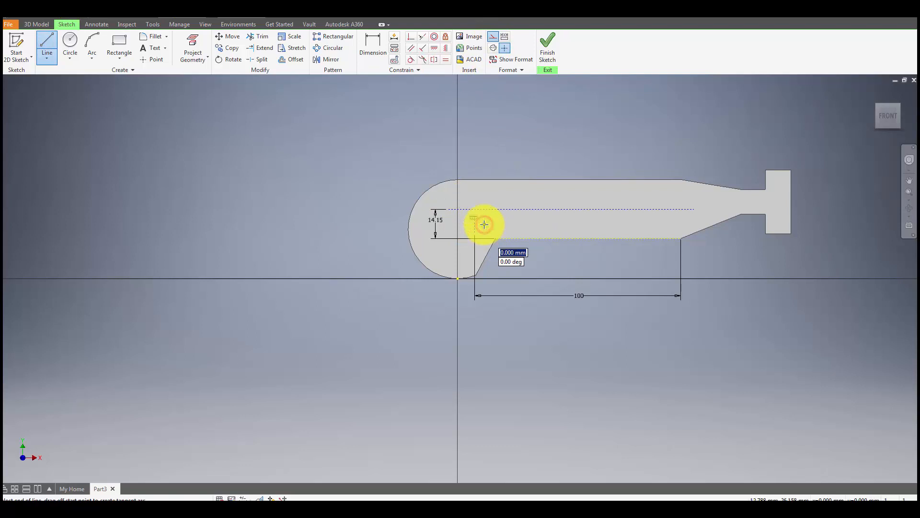
click(483, 224)
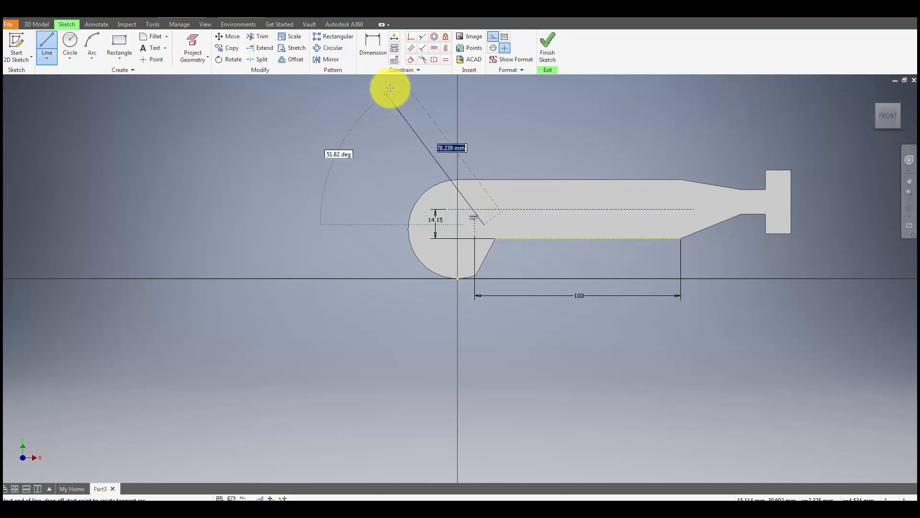
Dimension the short horizontal construction line 7 mm below the long construction line
click(373, 40)
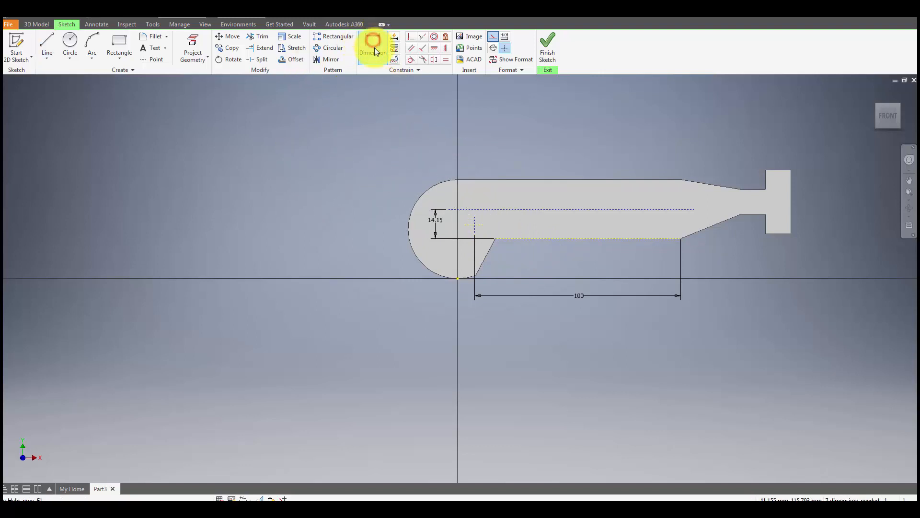
click(484, 209)
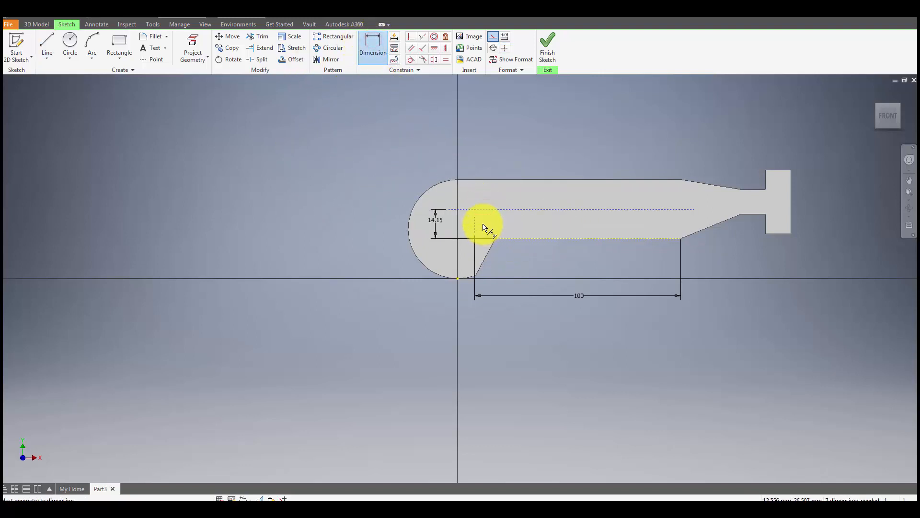
click(483, 224)
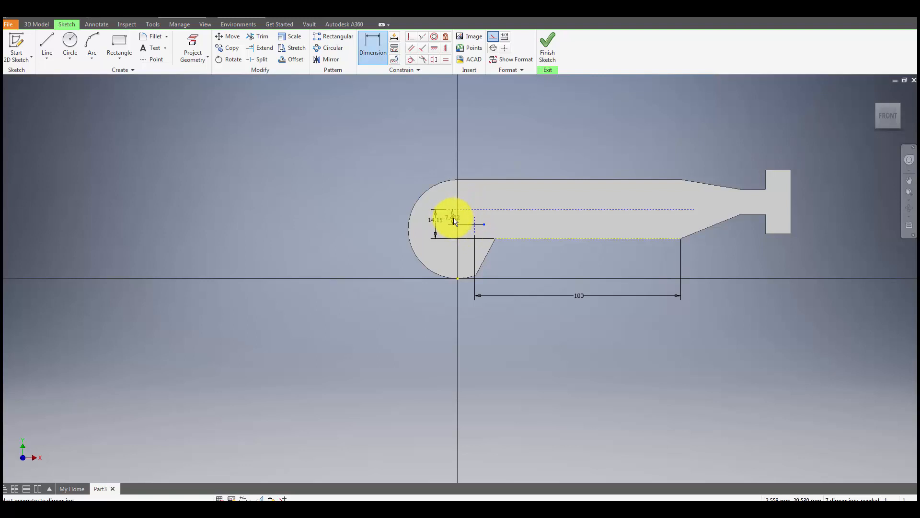
click(455, 220)
text(7)
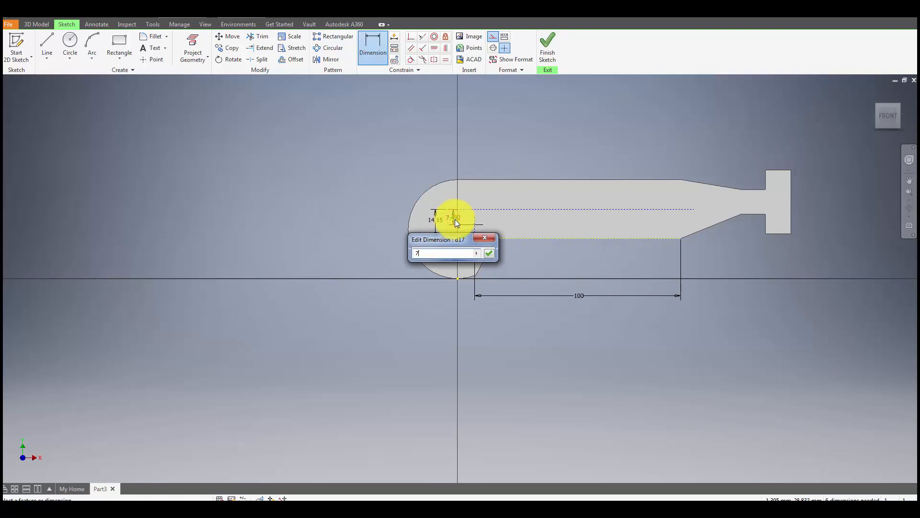
key(Return)
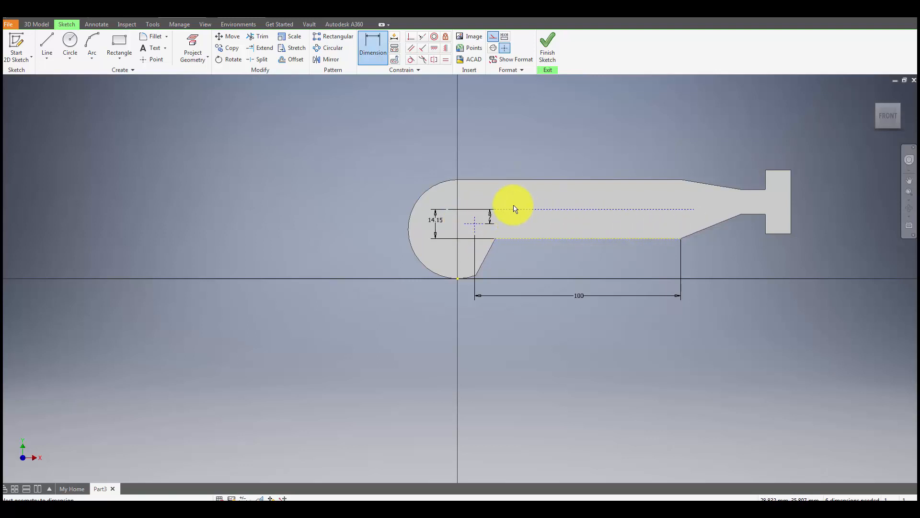
click(334, 36)
drag(205, 92, 271, 108)
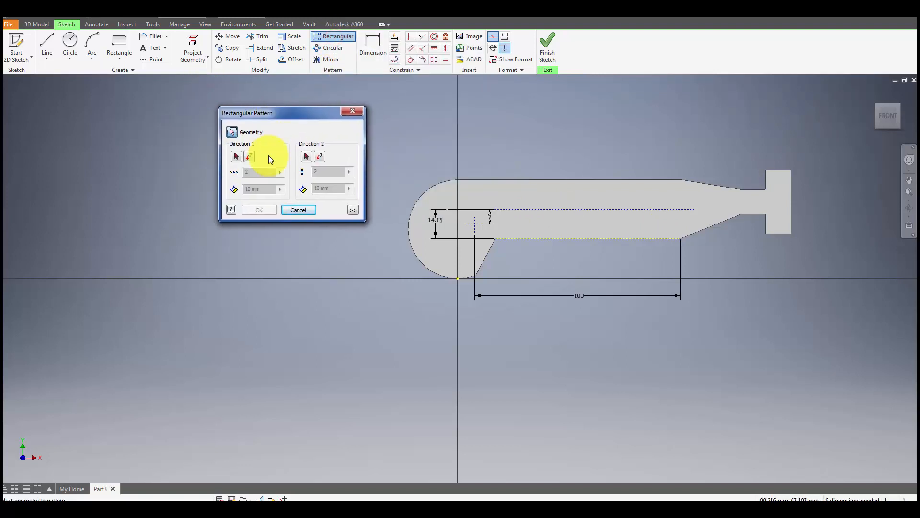
click(236, 156)
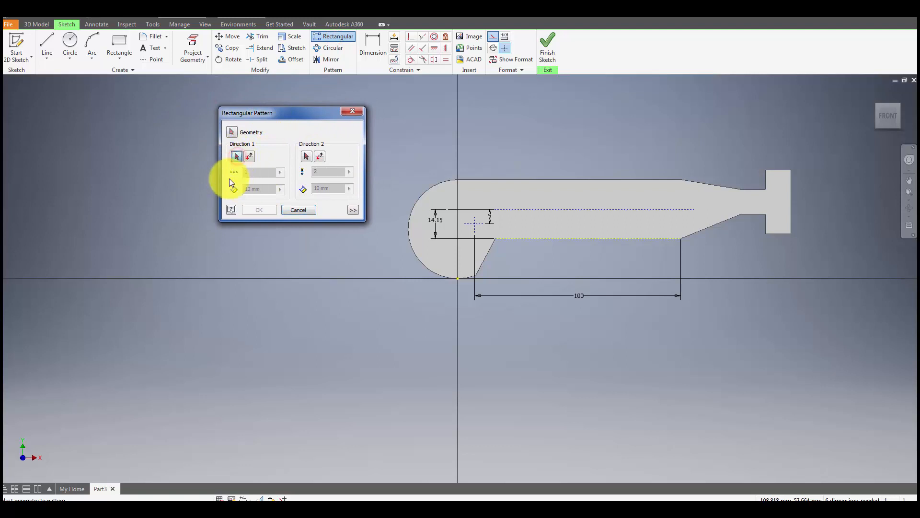
click(479, 224)
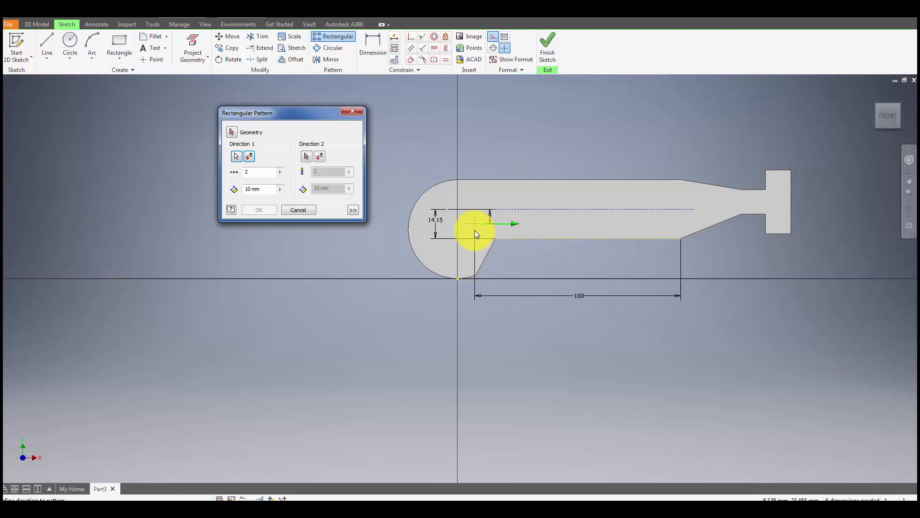
click(475, 231)
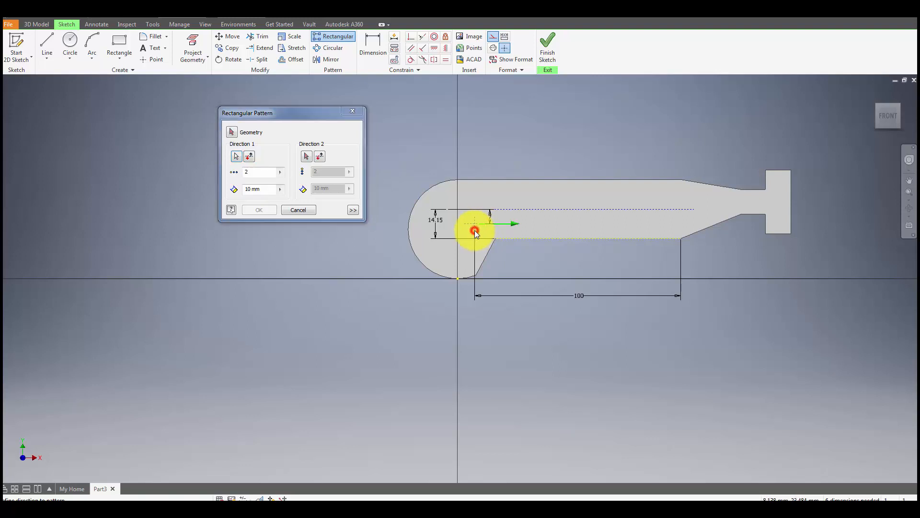
click(259, 188)
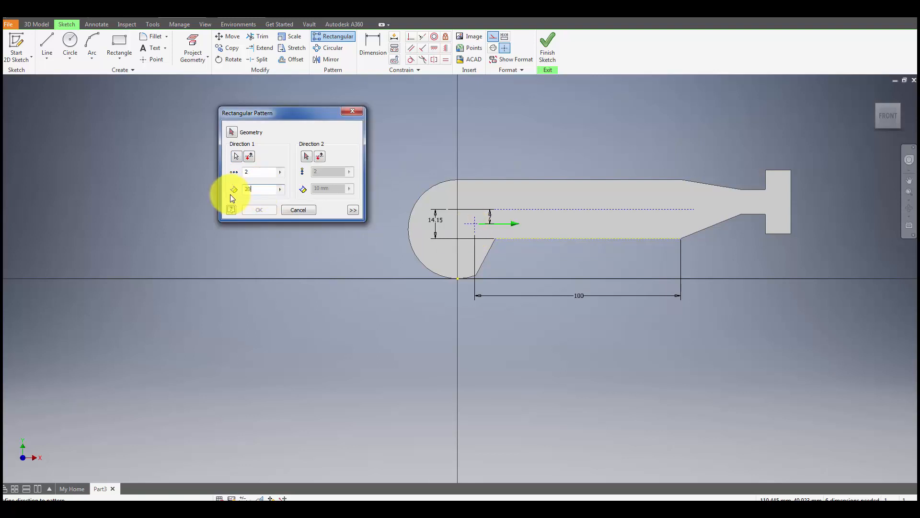
click(256, 171)
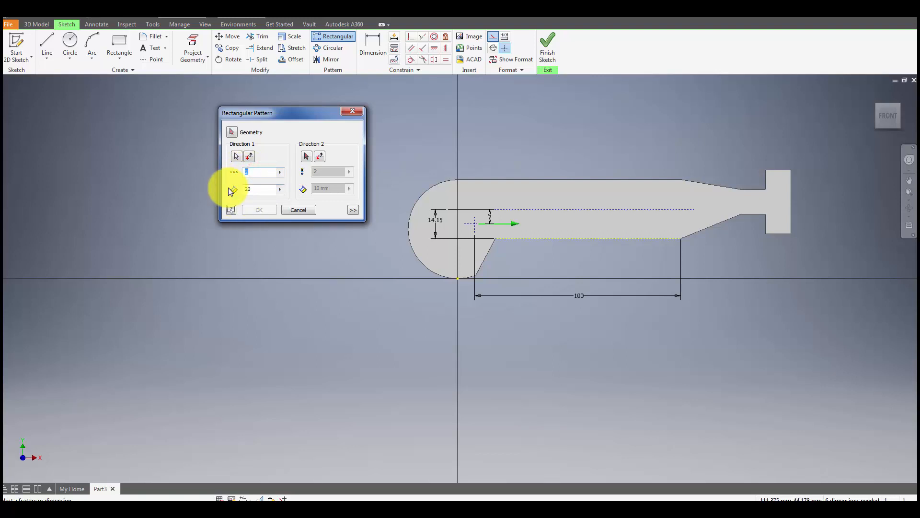
text(5)
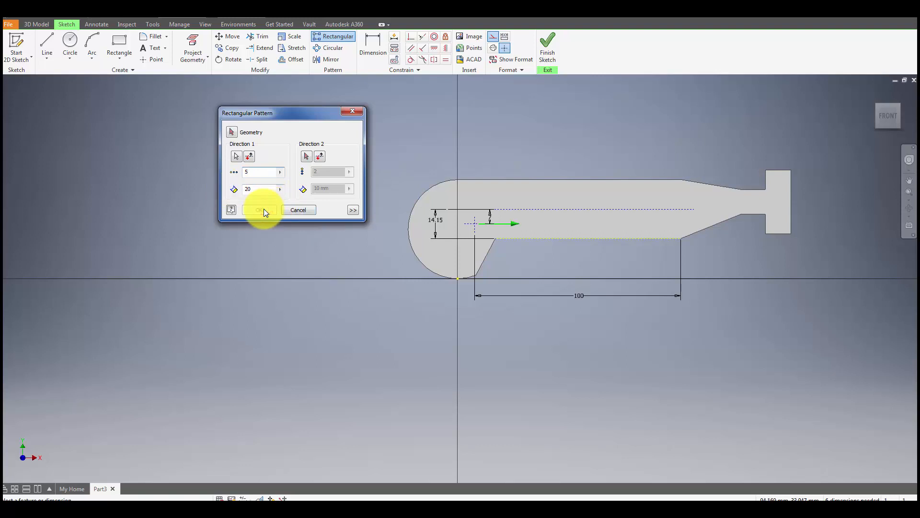
click(513, 224)
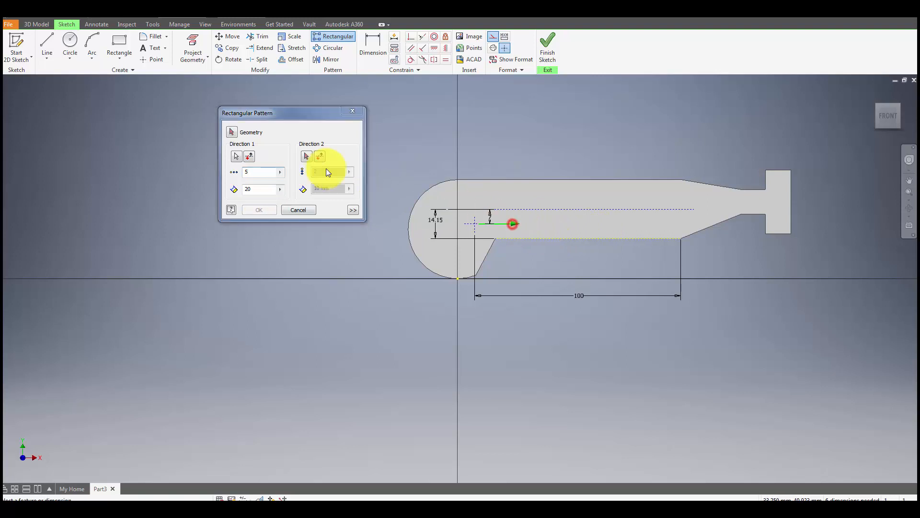
Pattern the cross mark horizontally toward the tapered end with a rectangular pattern of 5 instances spaced 20 mm apart
click(232, 133)
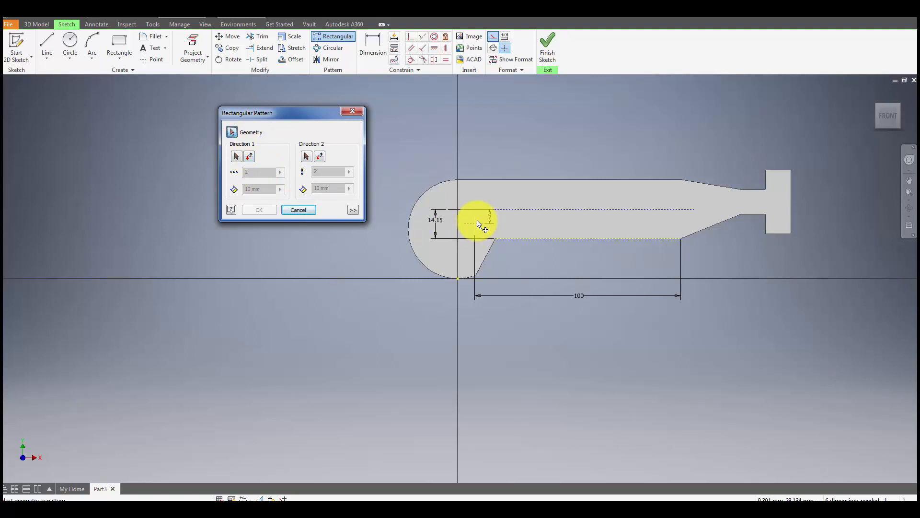
click(476, 220)
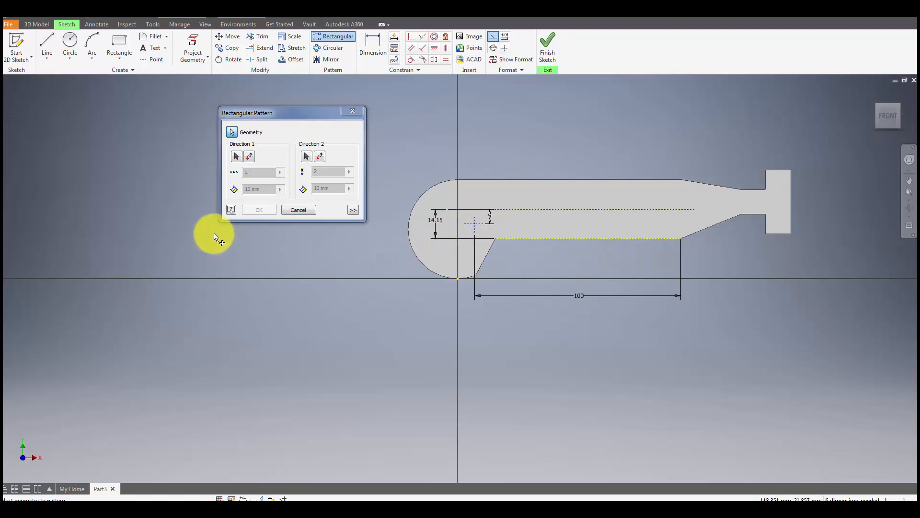
click(237, 156)
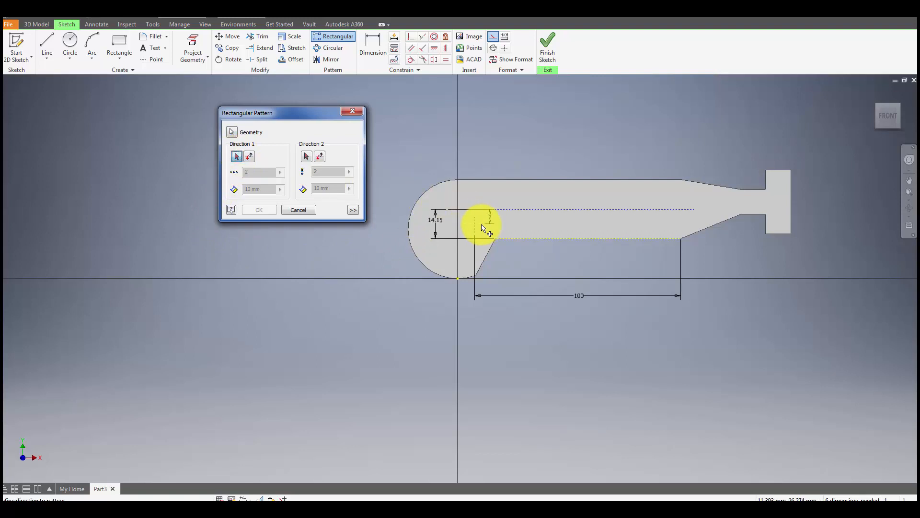
click(483, 228)
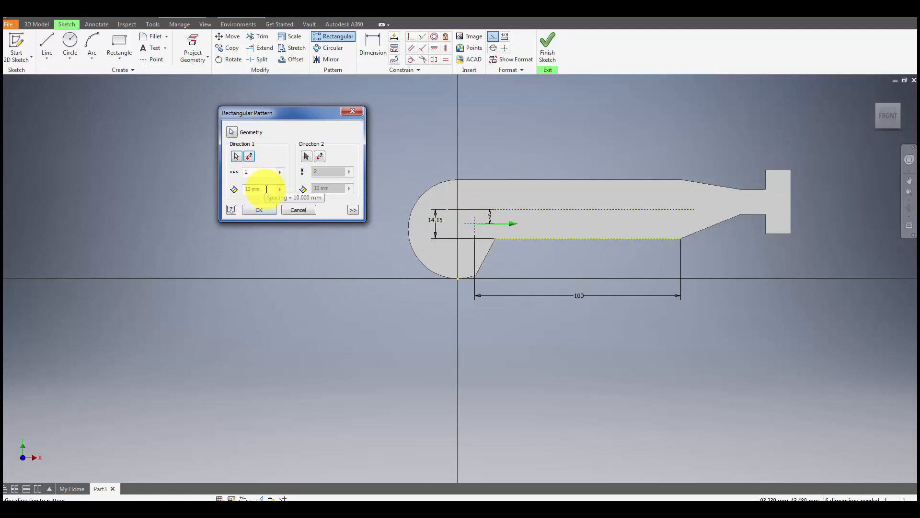
drag(265, 189, 227, 189)
text(2)
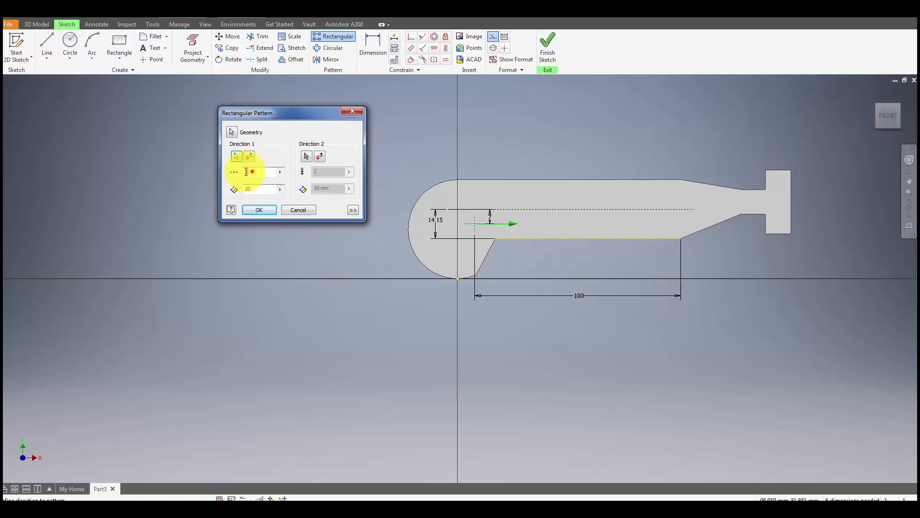
text(0)
drag(252, 171, 231, 173)
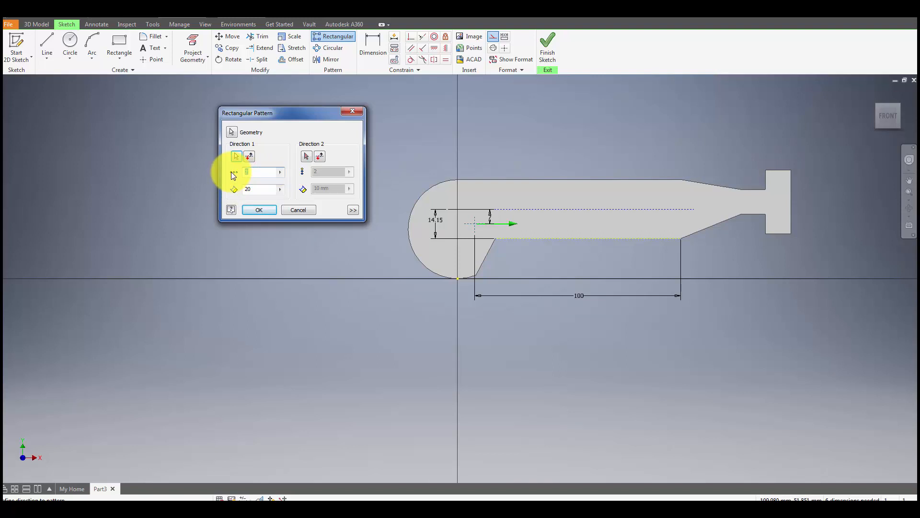
click(261, 209)
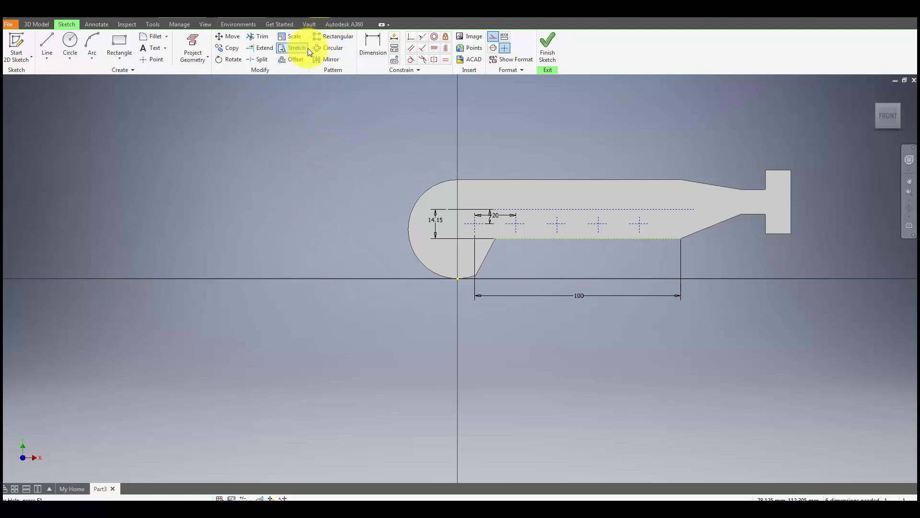
Mirror the row of five cross marks about the long horizontal construction line
click(330, 59)
click(315, 126)
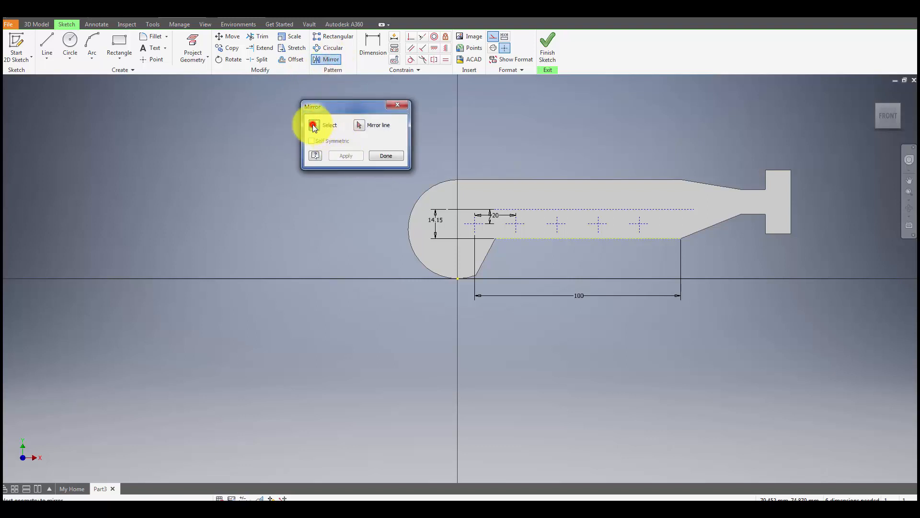
mouse_move(461, 253)
mouse_down()
mouse_move(681, 240)
mouse_move(670, 215)
mouse_up()
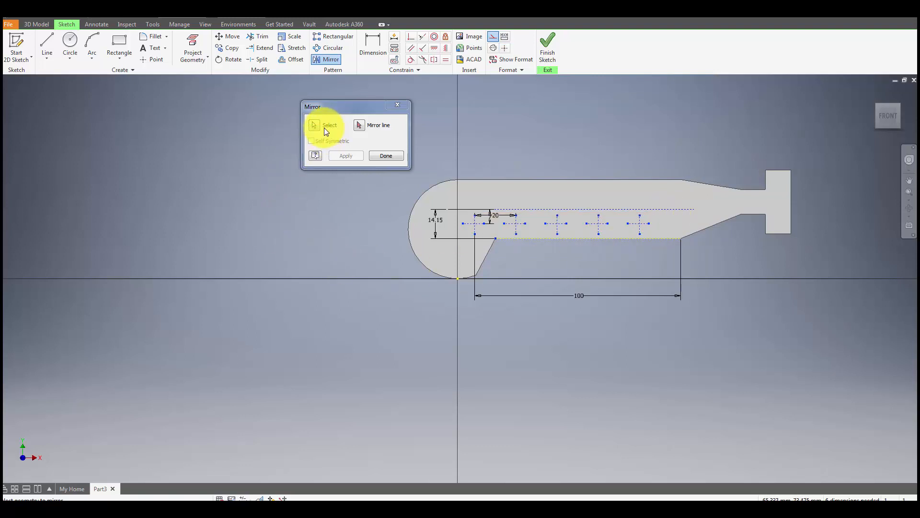
click(360, 126)
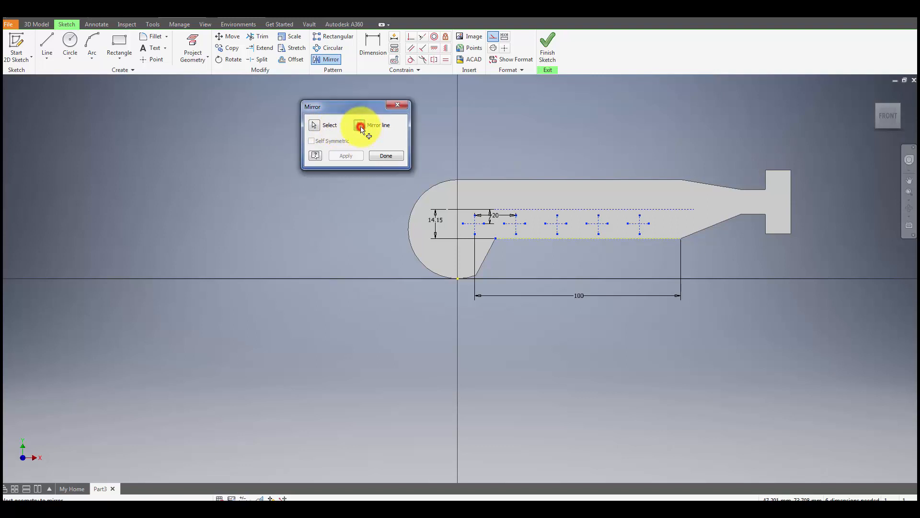
click(676, 209)
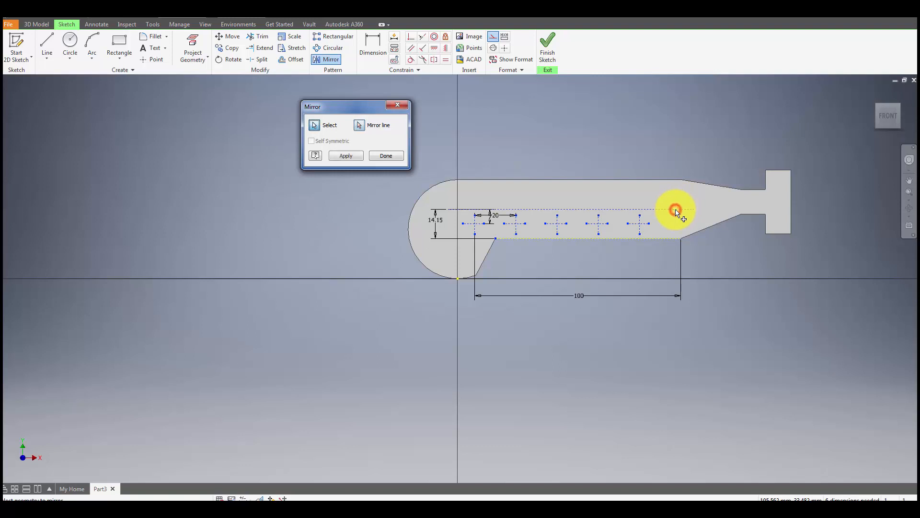
click(343, 157)
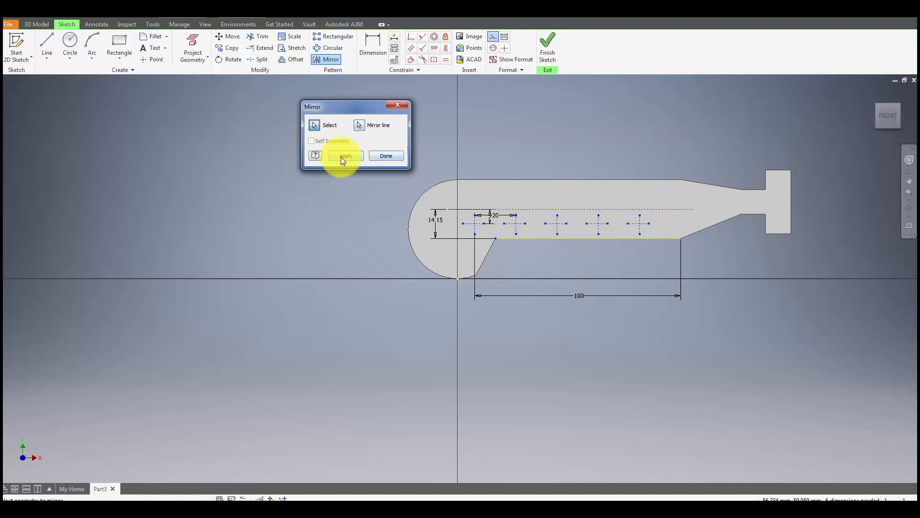
click(341, 156)
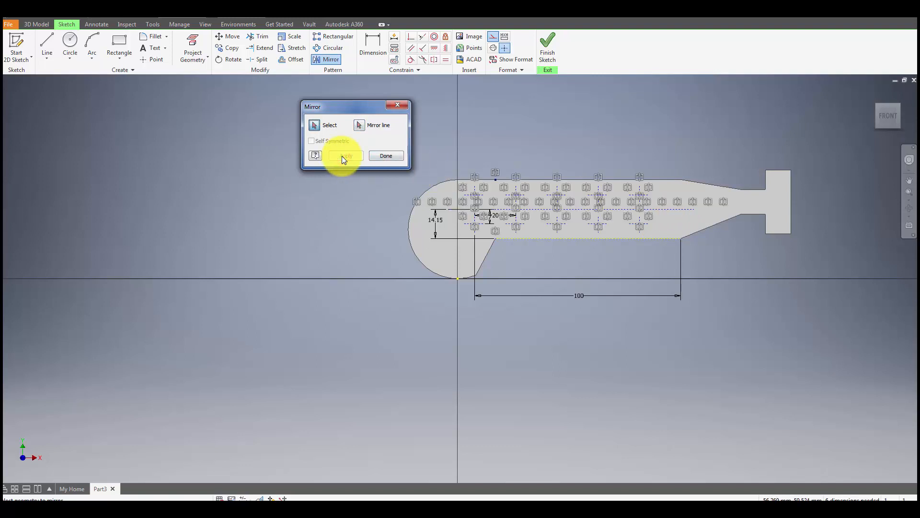
click(390, 155)
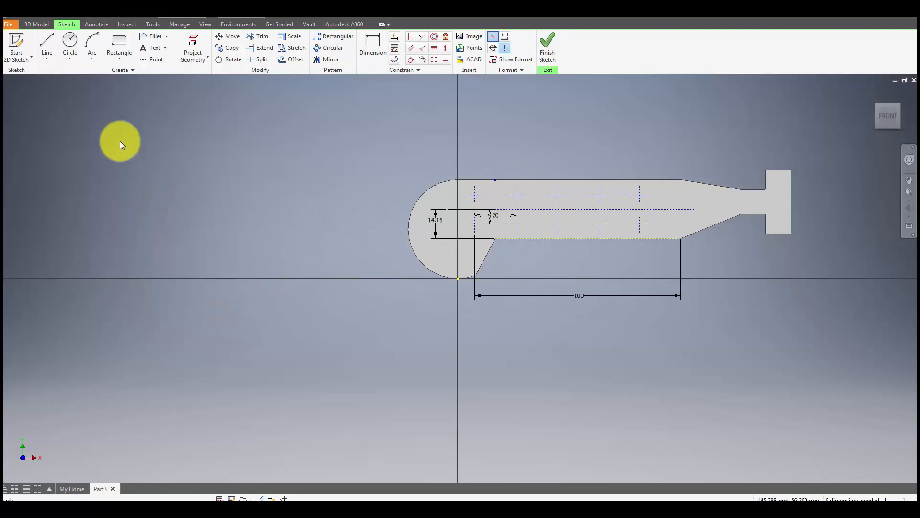
Draw a 12 mm circle centred on the lower-row cross nearest the rounded end and convert it from construction to regular geometry
click(75, 43)
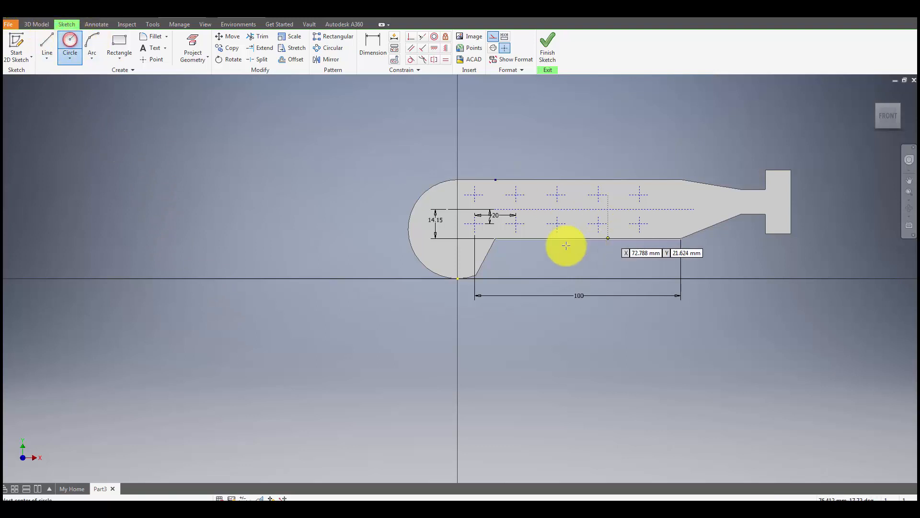
click(474, 224)
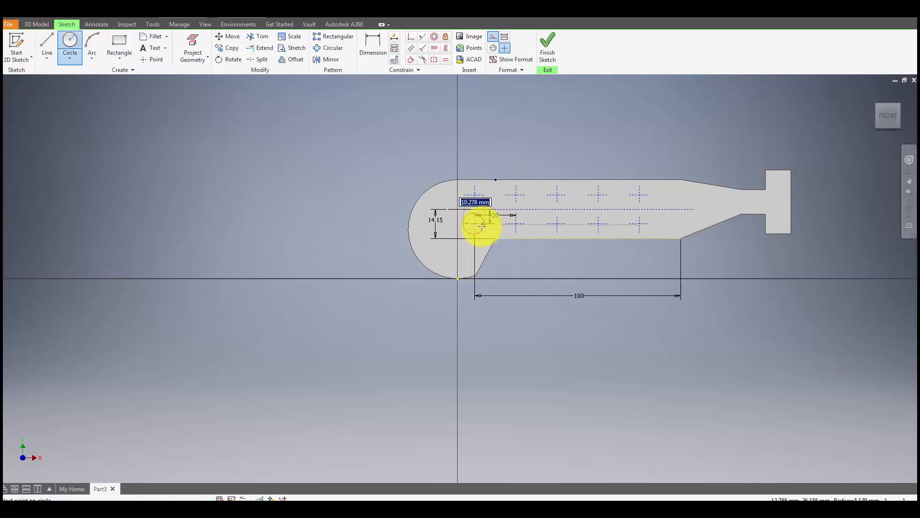
text(1012)
key(BackSpace)
key(BackSpace)
key(BackSpace)
text(12)
key(Return)
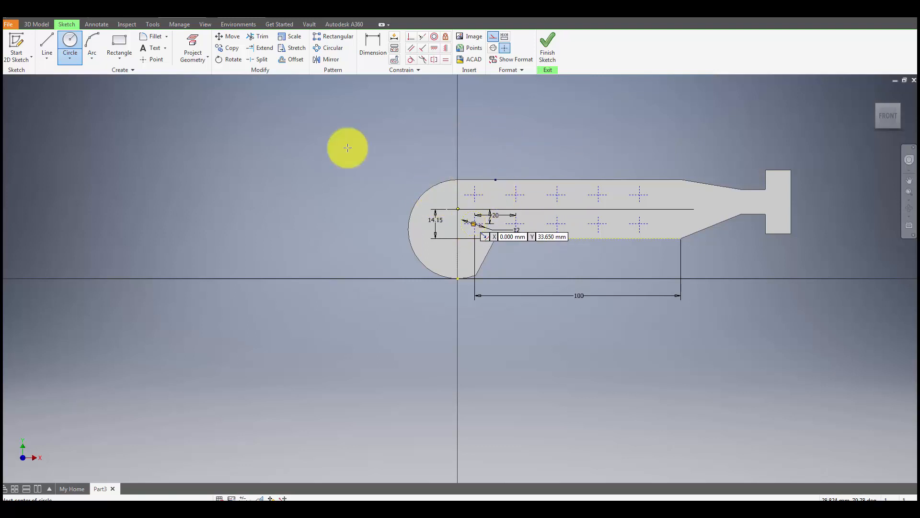
key(Escape)
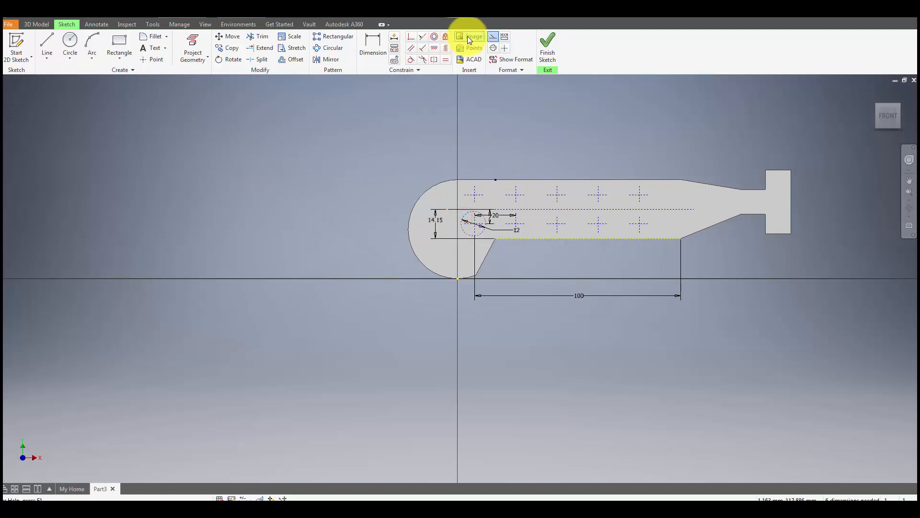
click(492, 37)
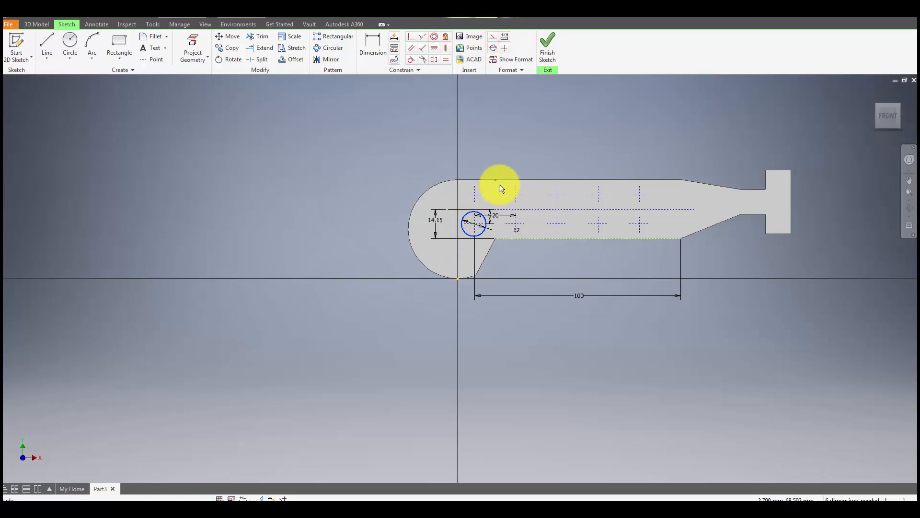
click(69, 41)
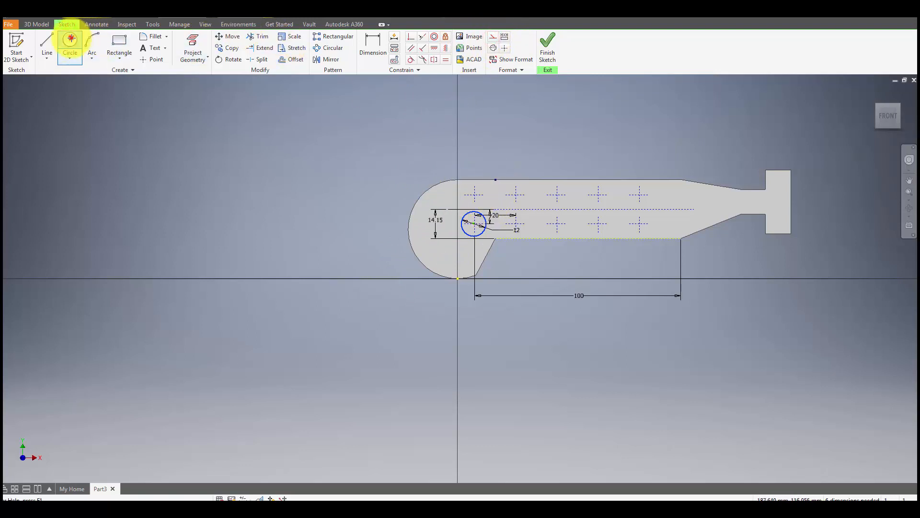
click(474, 195)
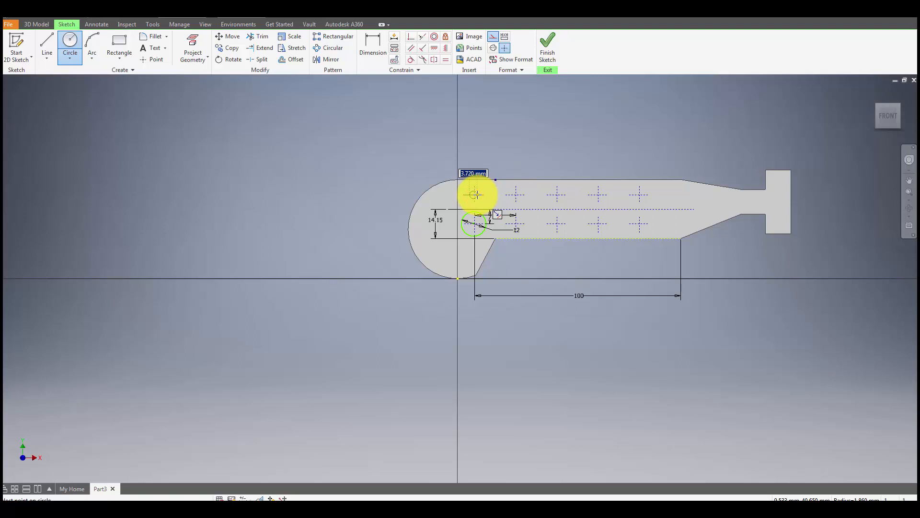
text(10.2)
key(Return)
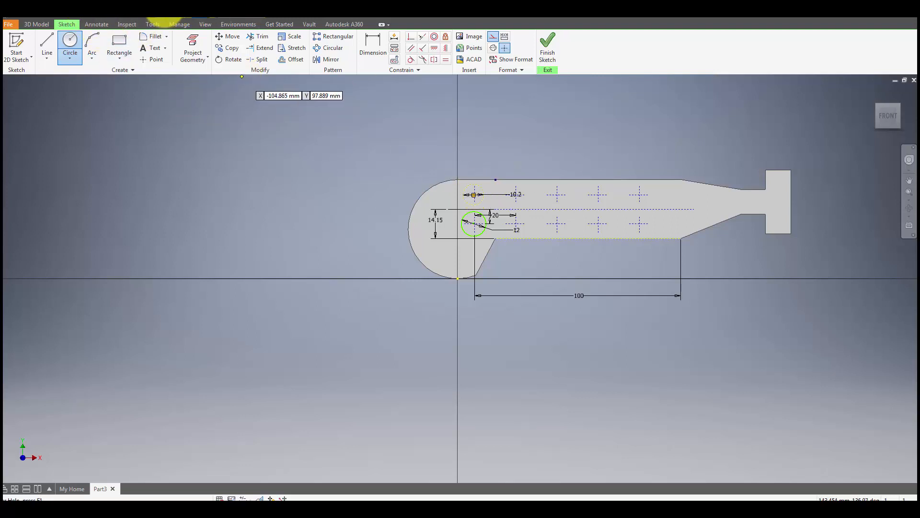
key(Escape)
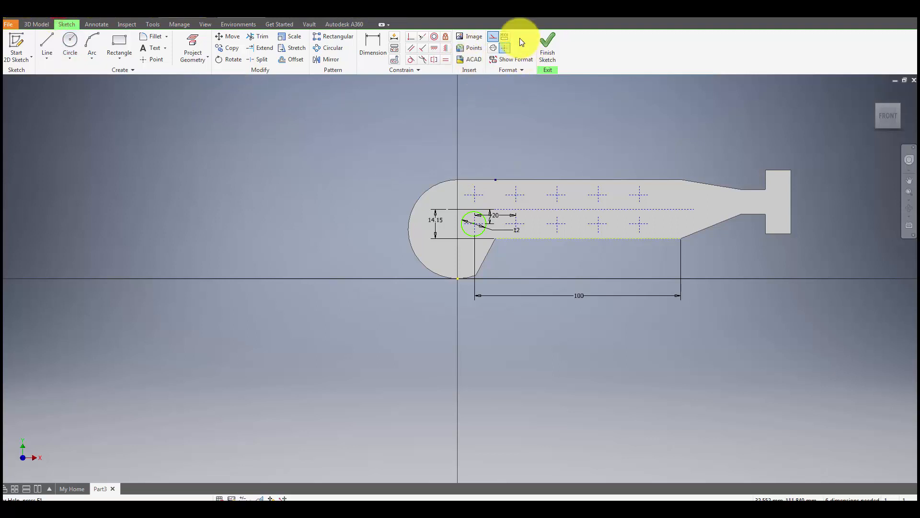
Turn off construction mode for new sketch geometry
click(492, 36)
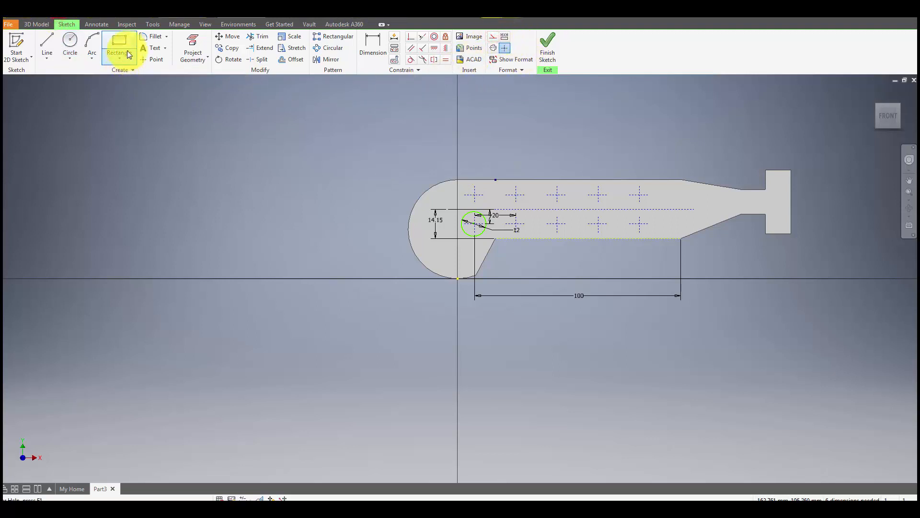
click(47, 42)
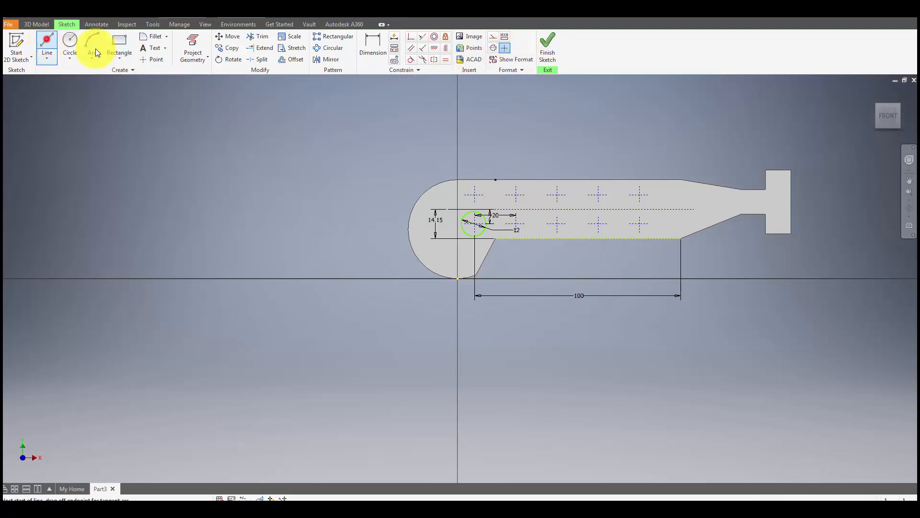
click(473, 192)
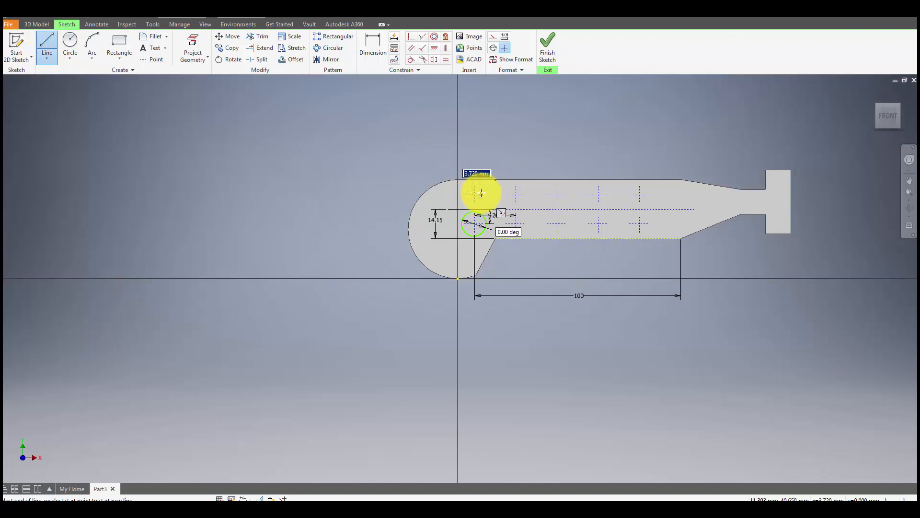
text(10.2)
key(Return)
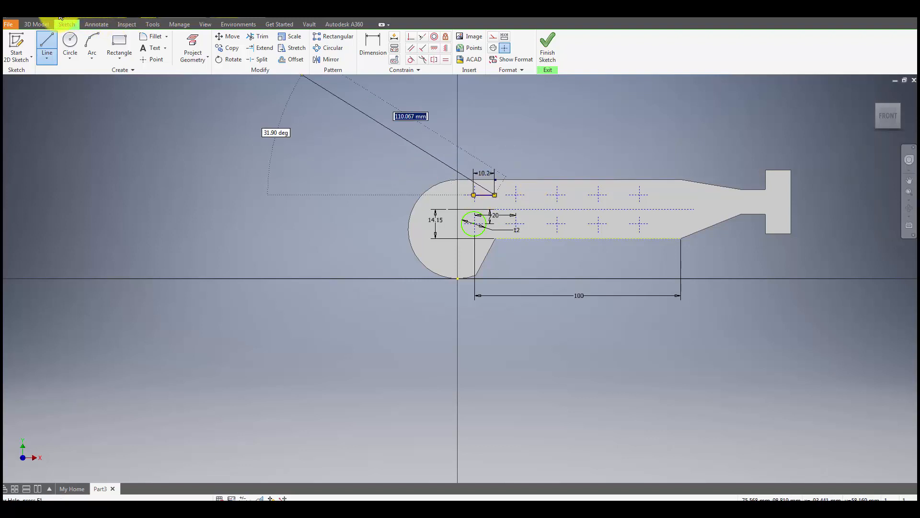
key(Escape)
Draw a 10.2 mm circle centred on the upper-row cross nearest the rounded end
click(70, 42)
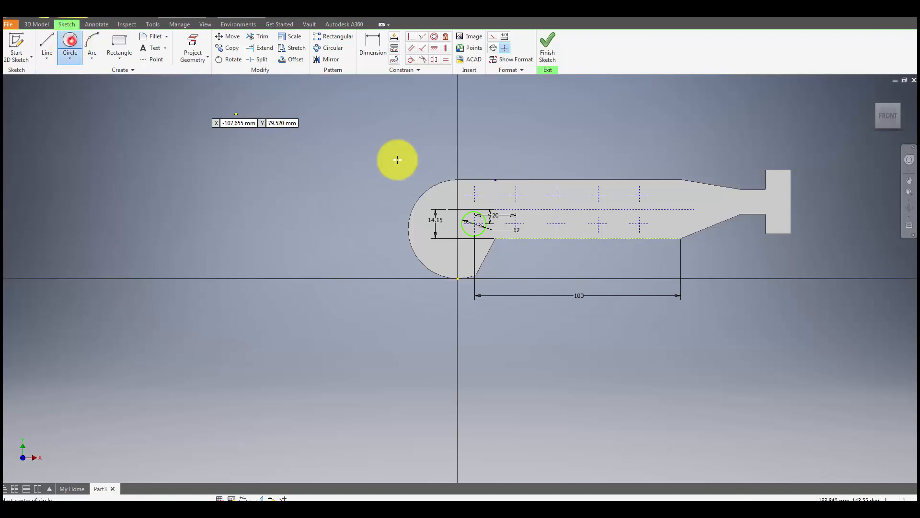
click(475, 196)
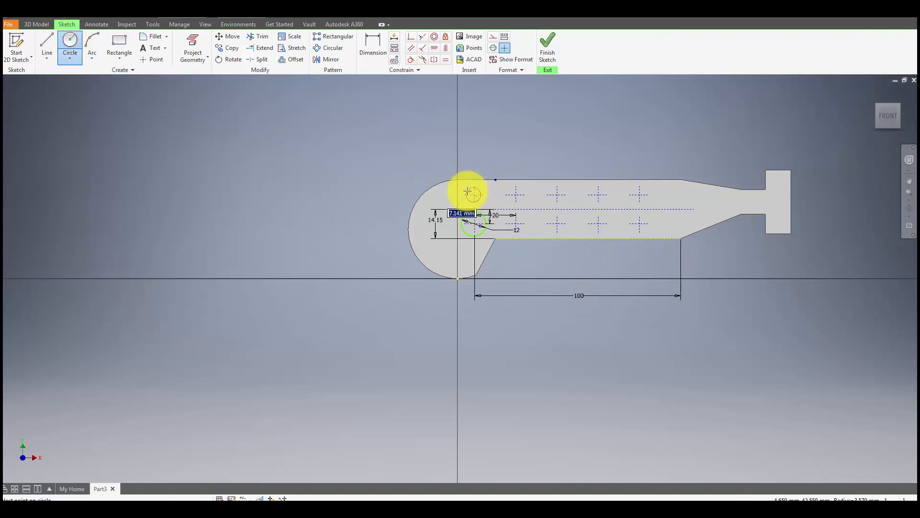
text(10.2)
key(Return)
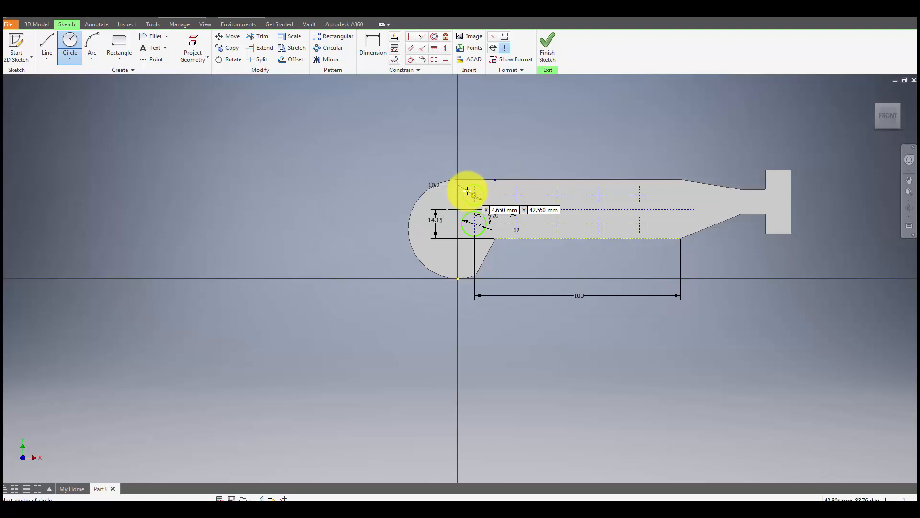
Draw an 8.5 mm circle on the second upper-row cross and a 6.8 mm circle on the third
click(515, 196)
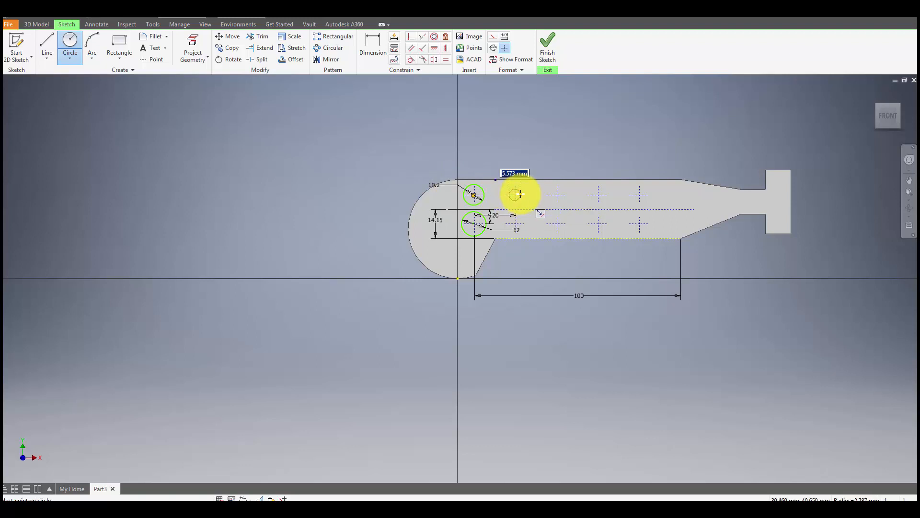
text(8)
key(Return)
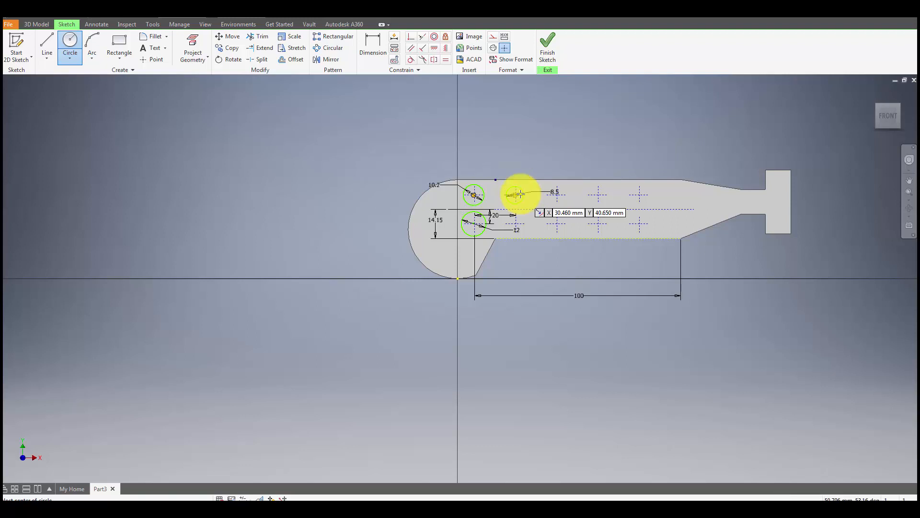
click(556, 193)
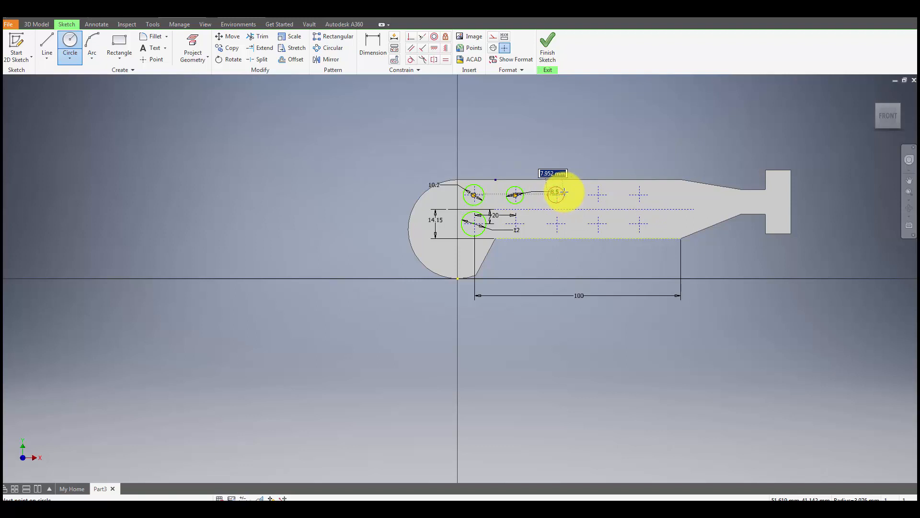
text(6.8)
key(Return)
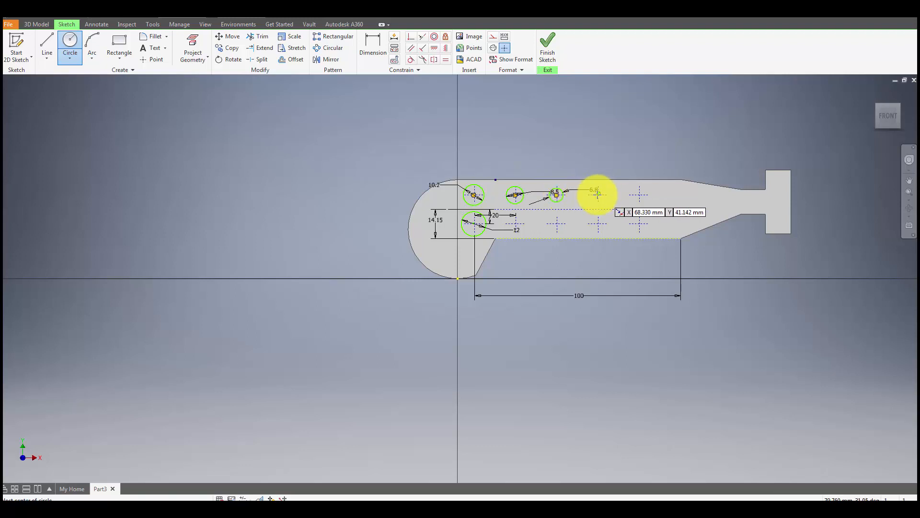
Draw a 5 mm circle on the fourth upper-row cross and a 3.3 mm circle on the fifth
click(597, 195)
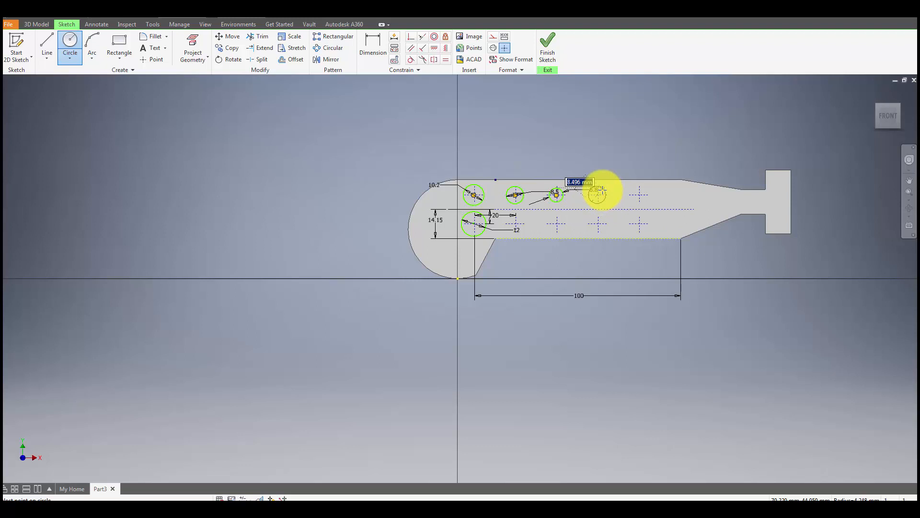
text(5)
key(Return)
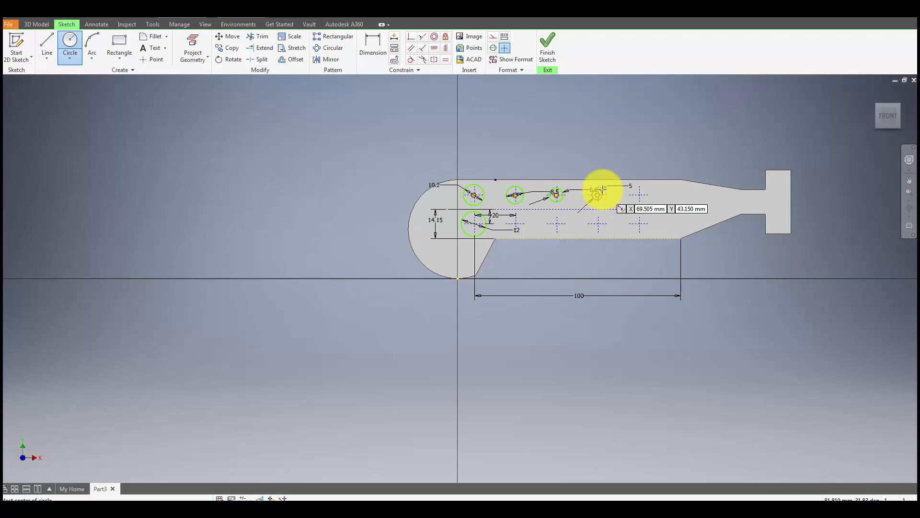
click(639, 195)
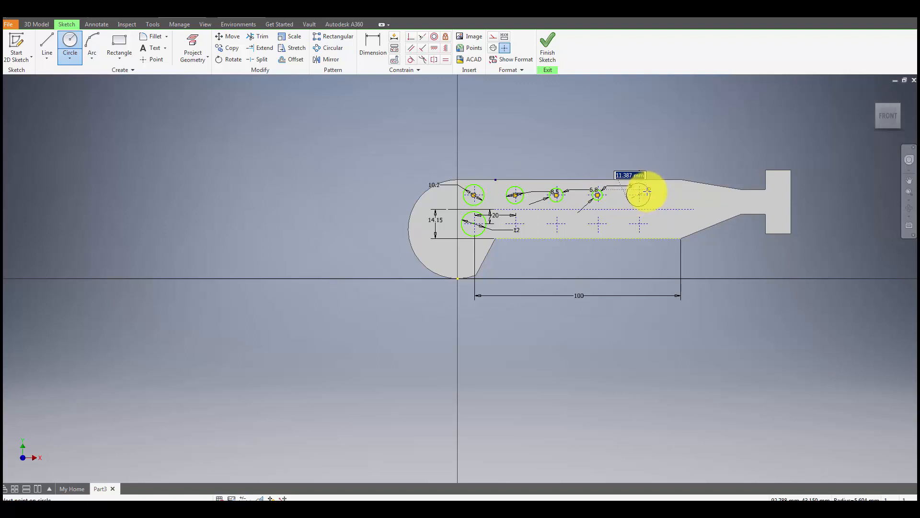
text(3.3)
key(Return)
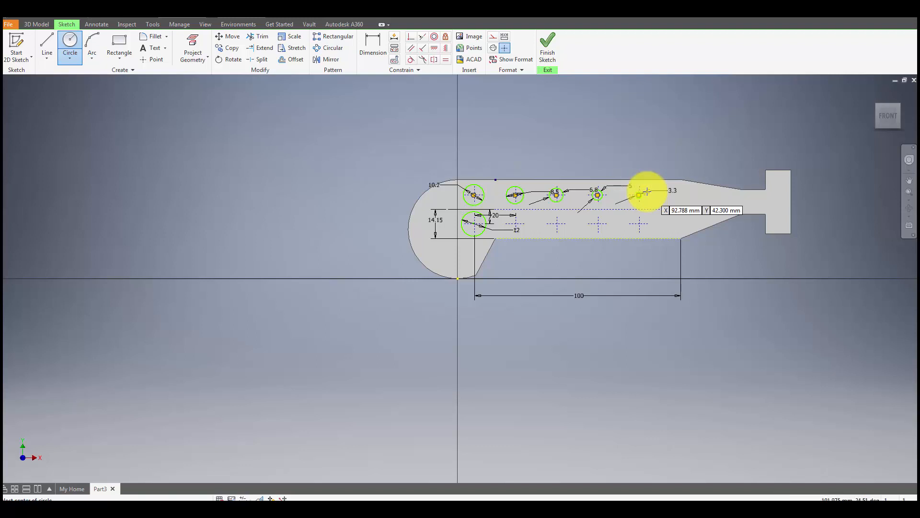
Draw a 10 mm circle on the second lower-row cross and an 8 mm circle on the third
click(516, 224)
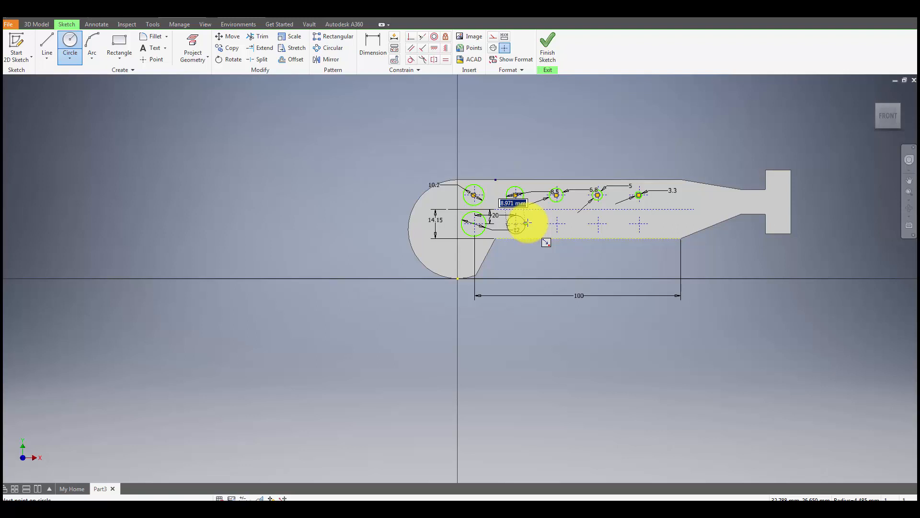
text(10)
key(Return)
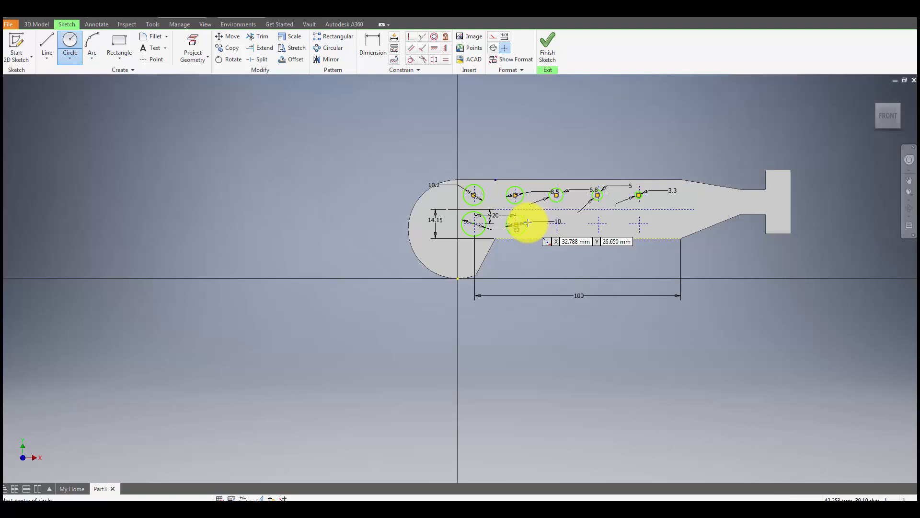
click(557, 223)
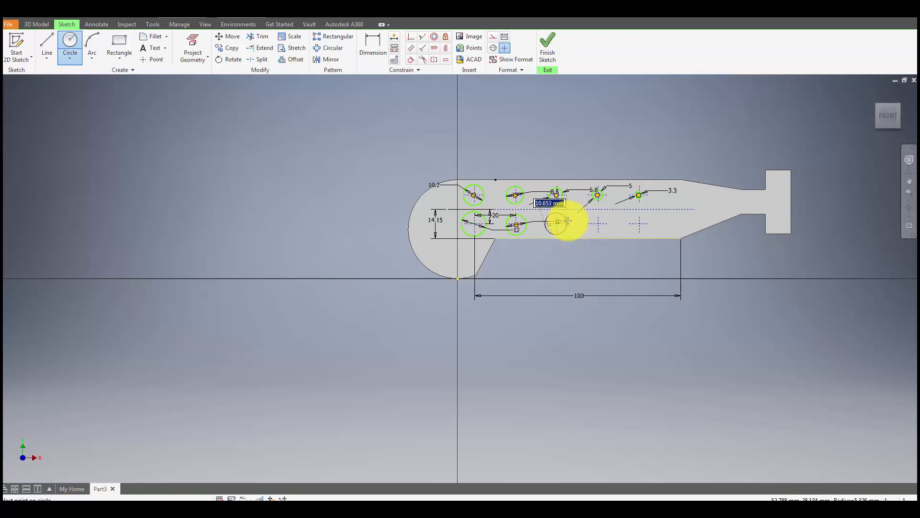
text(8)
key(Return)
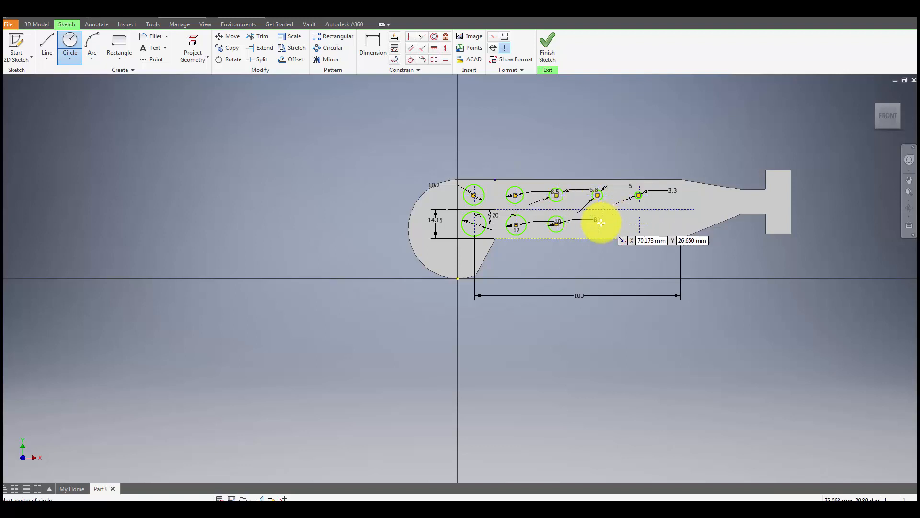
Draw a 6 mm circle on the fourth lower-row cross and a 4 mm circle on the fifth, ending the circle command
click(597, 225)
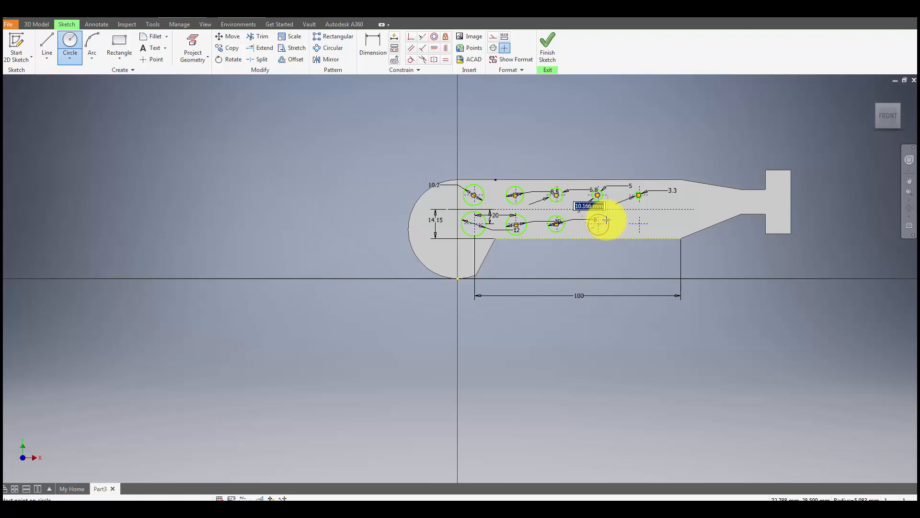
text(6)
key(Return)
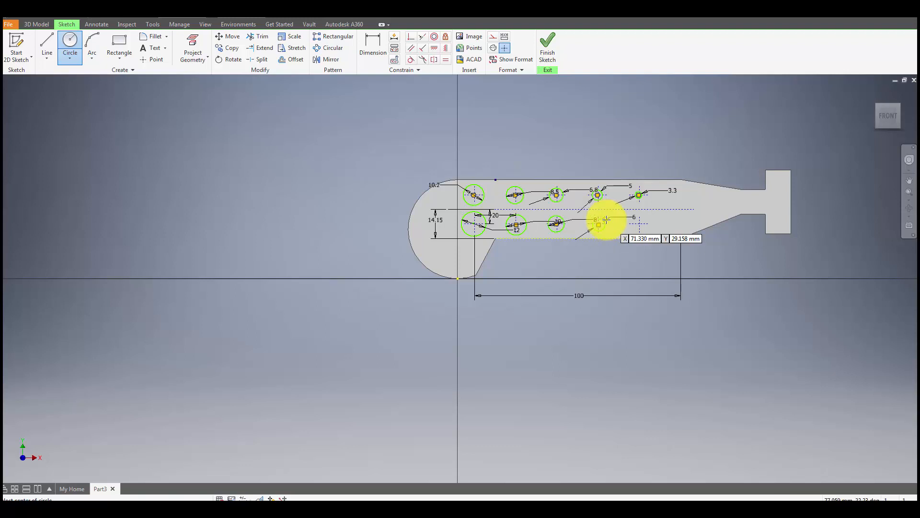
click(638, 224)
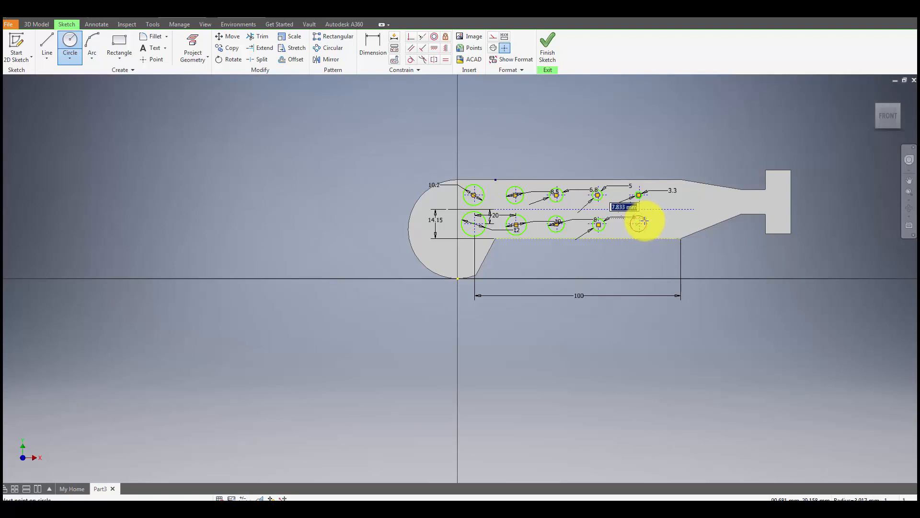
text(4)
key(Return)
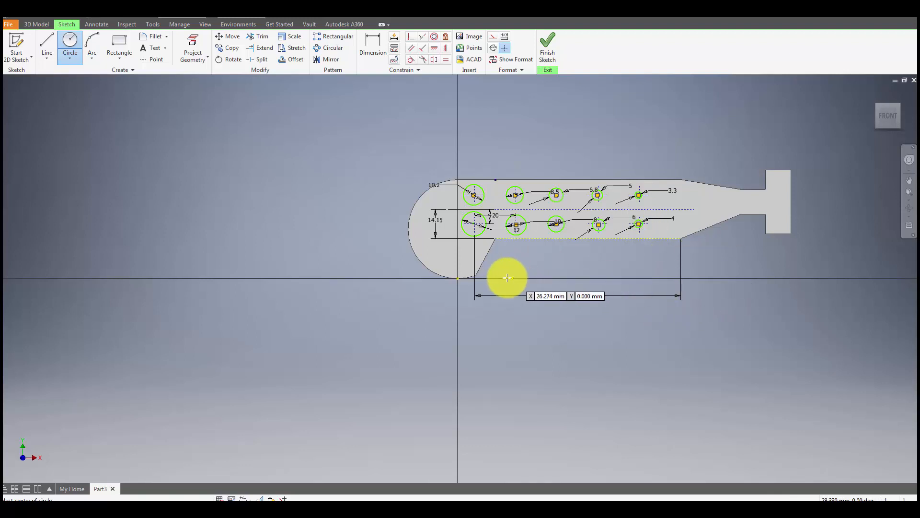
key(Escape)
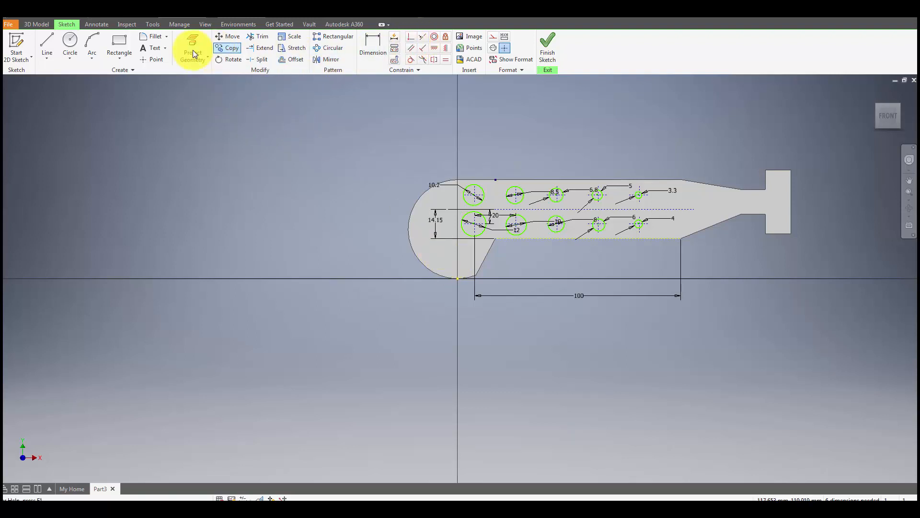
Sketch a horizontal construction line about 13 mm long in the rounded end, below the 12 mm circle
click(48, 42)
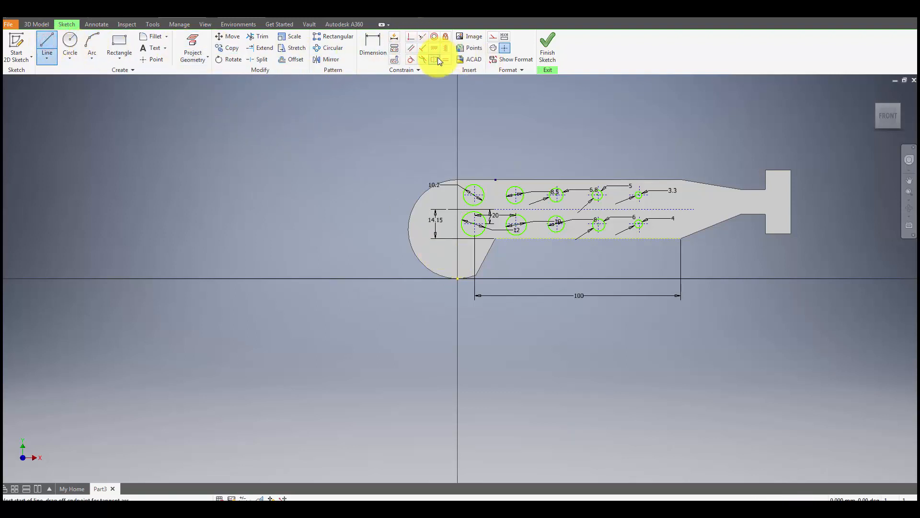
click(491, 37)
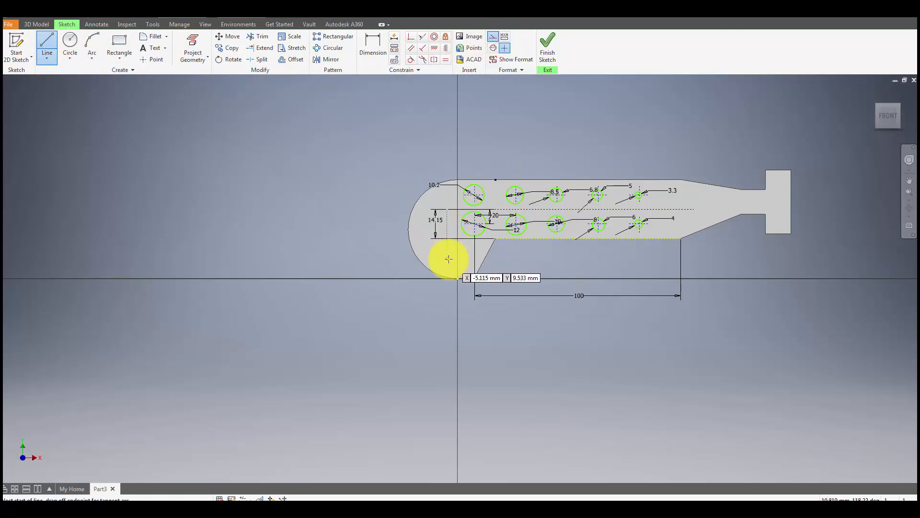
click(479, 257)
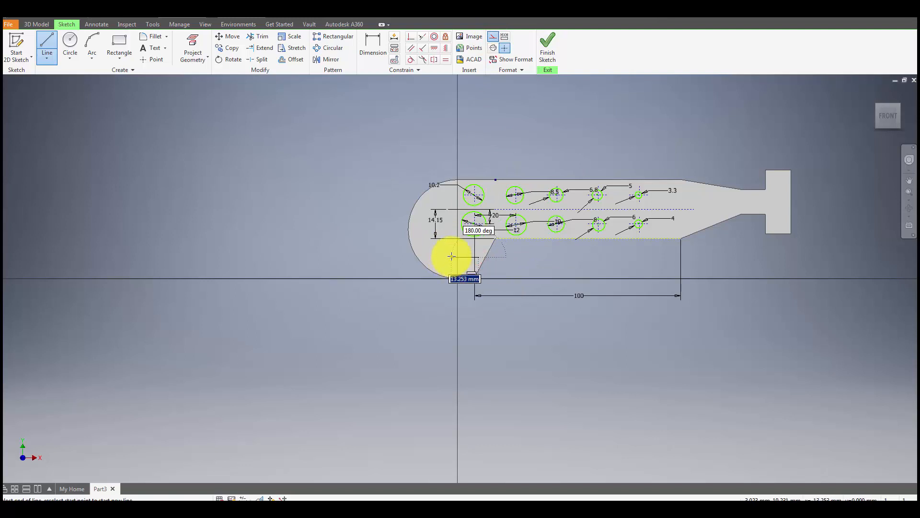
click(451, 256)
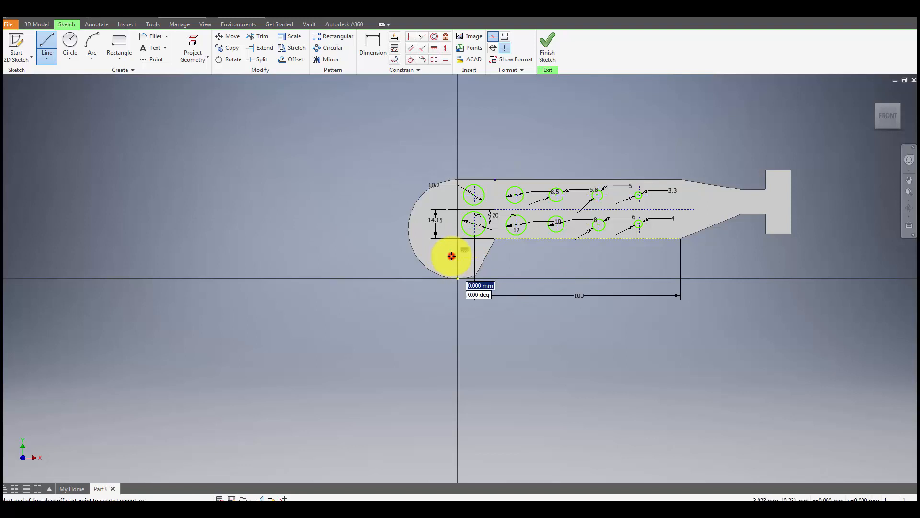
Dimension the vertical distance between the 12 mm circle's horizontal centre mark and the new construction line as 15.25 mm
click(370, 46)
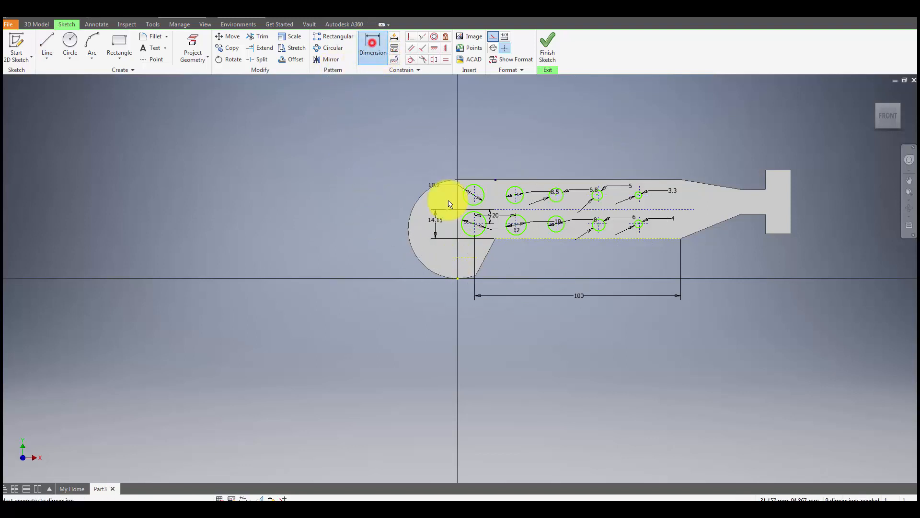
click(467, 257)
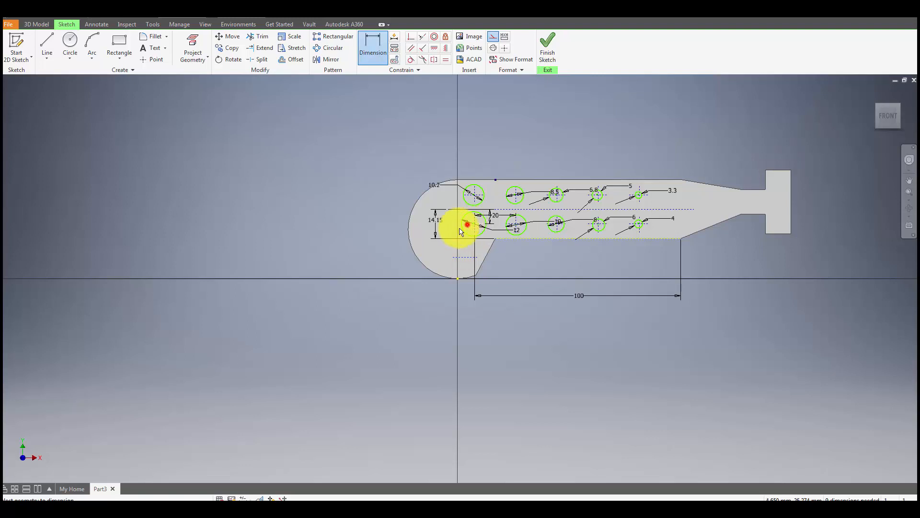
click(467, 223)
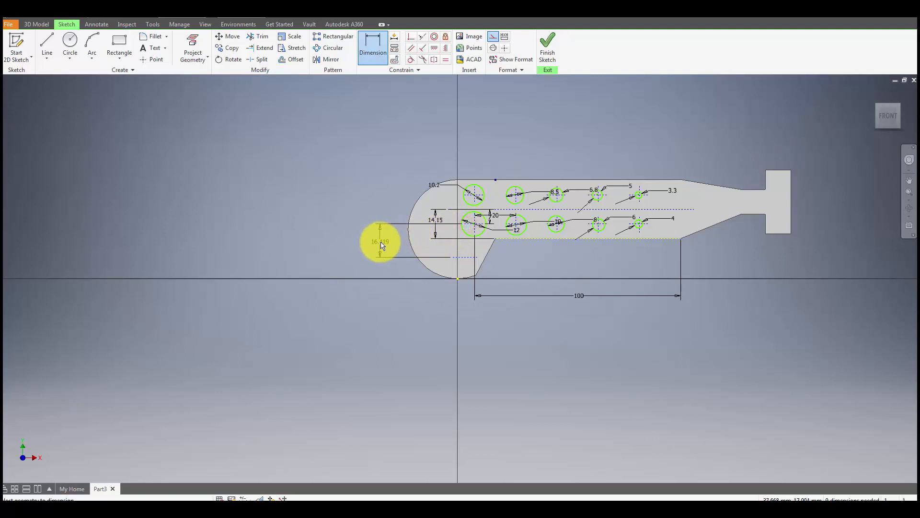
text(15)
text(25)
click(382, 245)
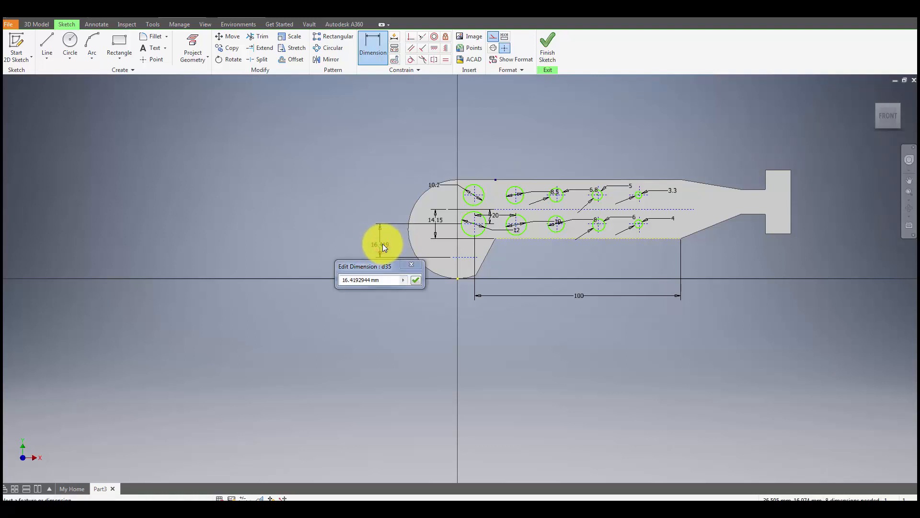
drag(385, 280, 282, 283)
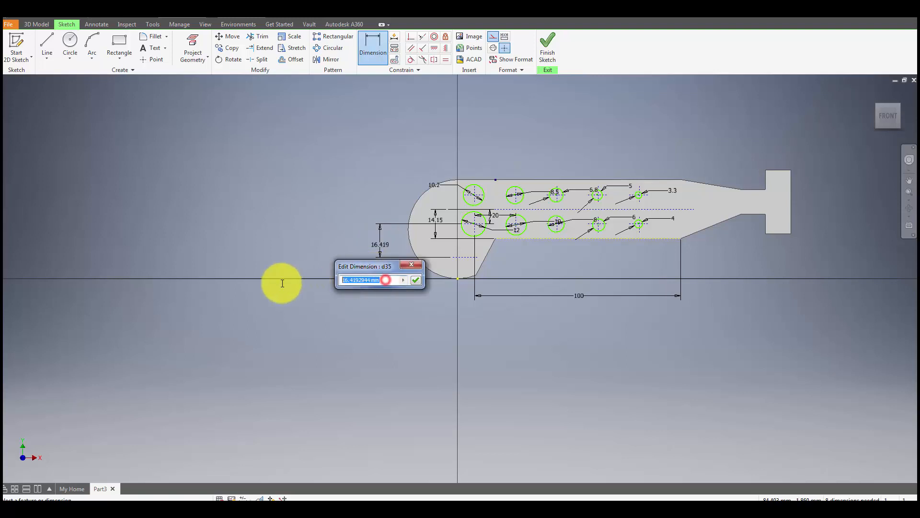
text(15.25)
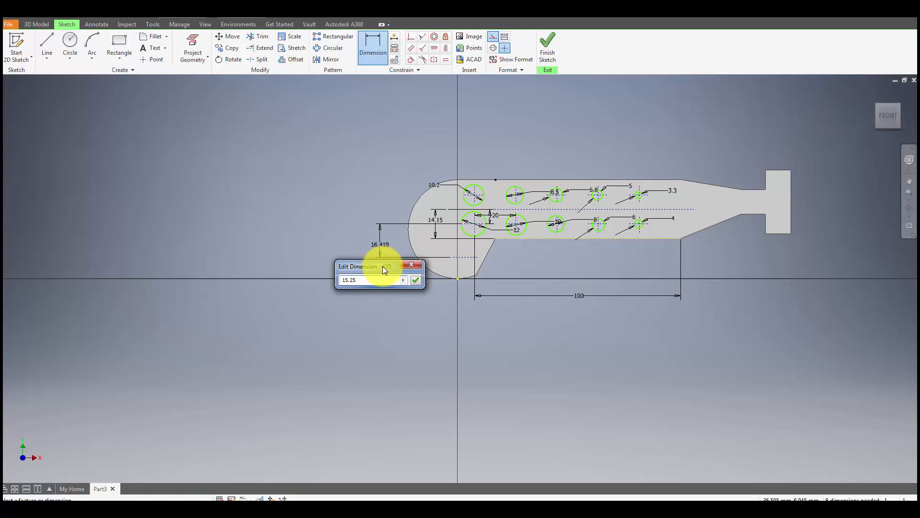
key(Return)
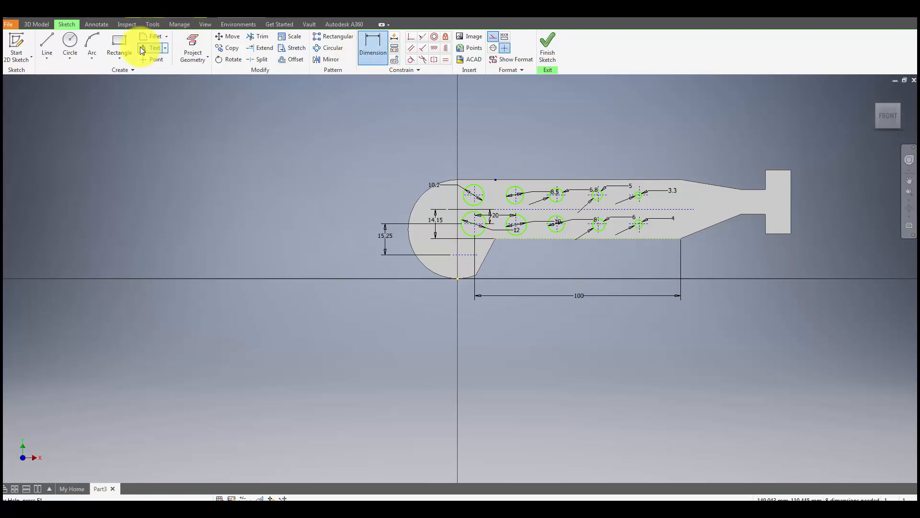
Sketch a vertical construction line about 8.6 mm long across the short horizontal one to form a cross in the rounded end
click(47, 45)
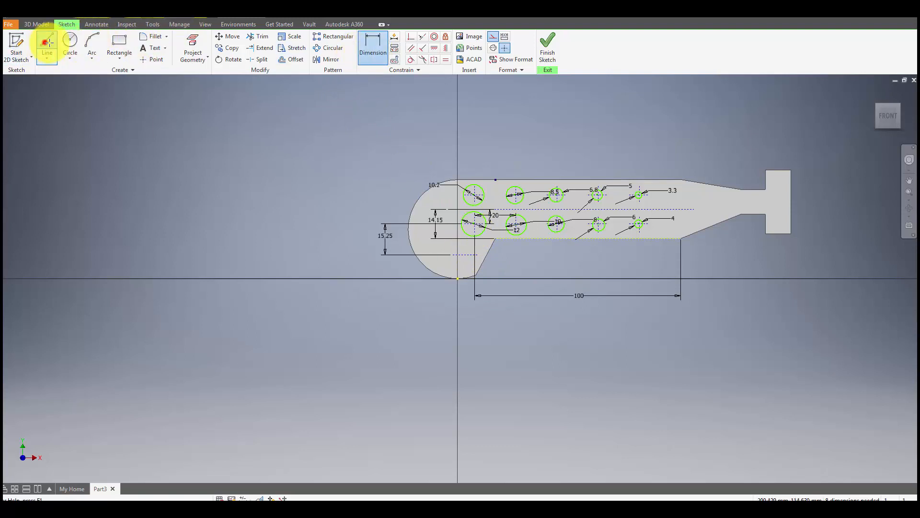
click(465, 246)
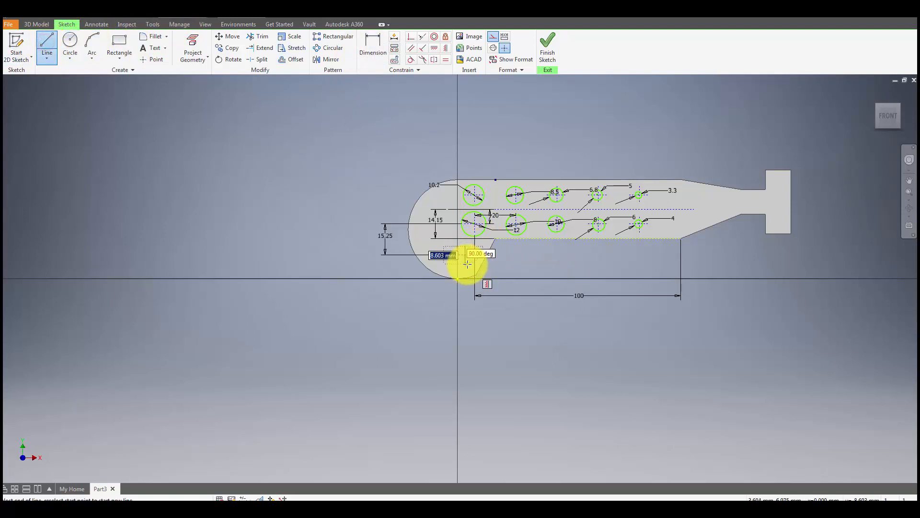
click(467, 263)
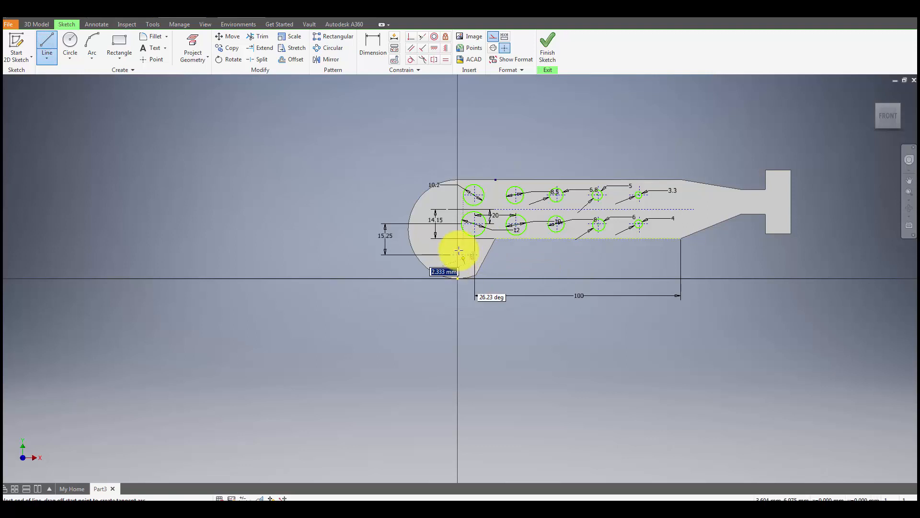
Dimension the horizontal distance between the 12 mm circle's vertical centre mark and the new vertical construction line as 7 mm
click(378, 47)
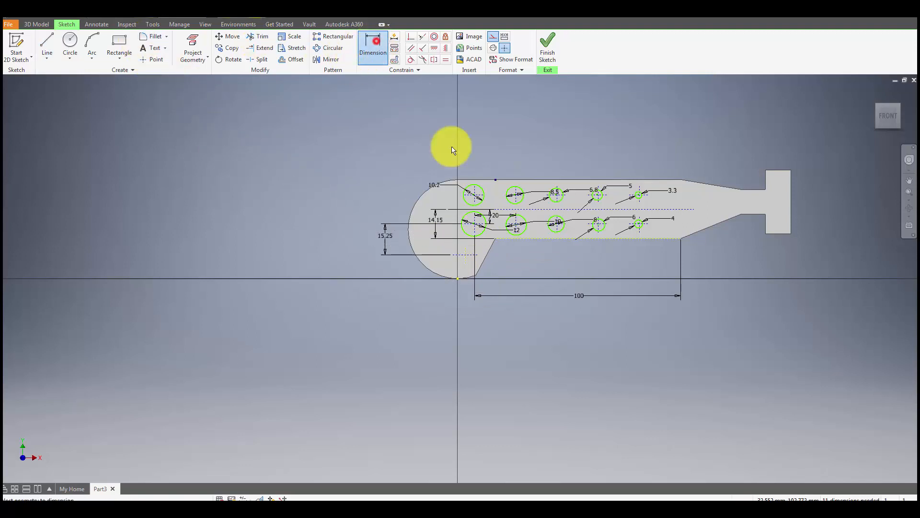
click(475, 230)
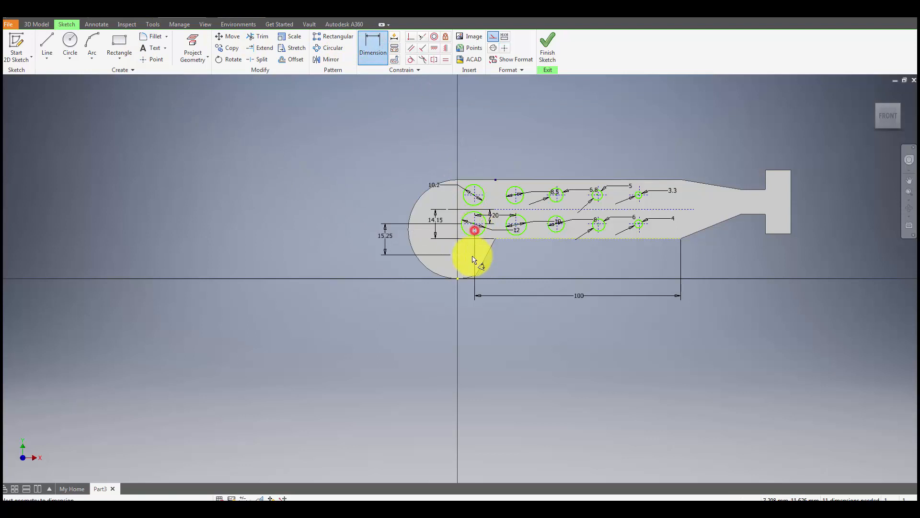
click(465, 262)
click(470, 261)
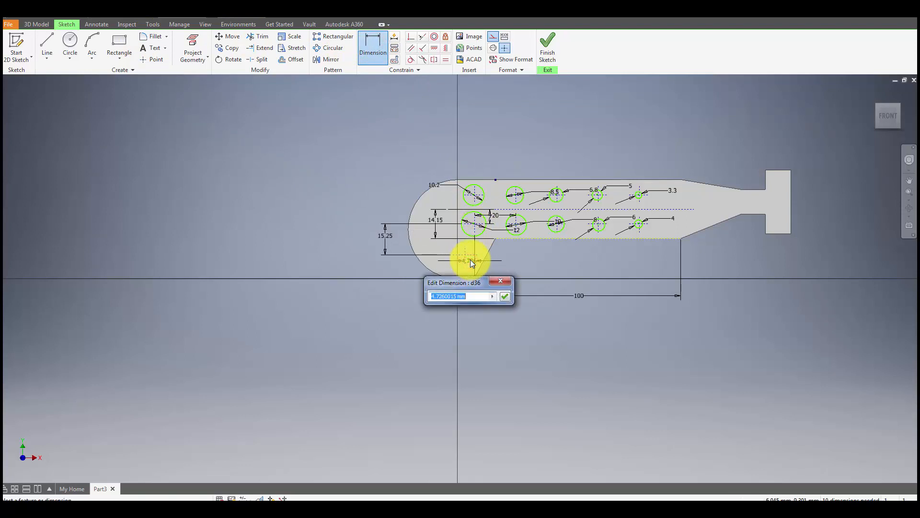
text(7)
click(470, 260)
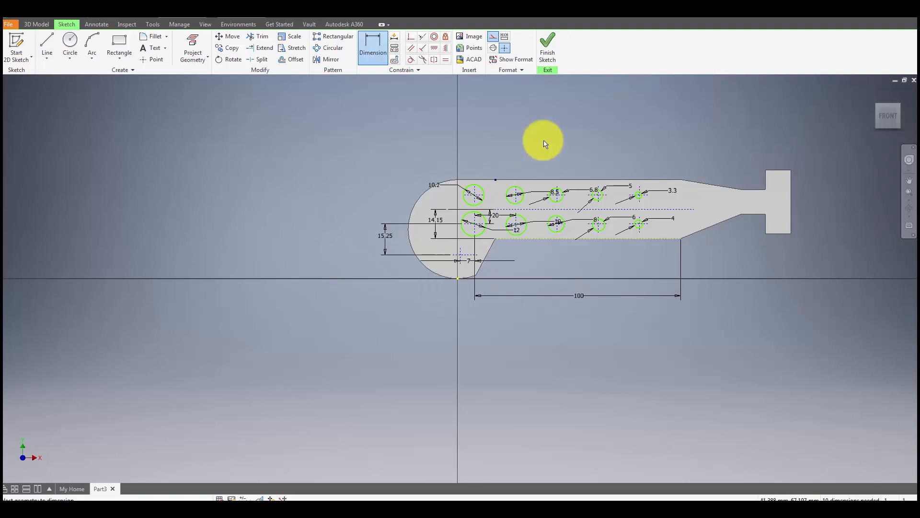
Turn off construction mode and draw a 6 mm circle centred on the new cross in the rounded end
click(71, 43)
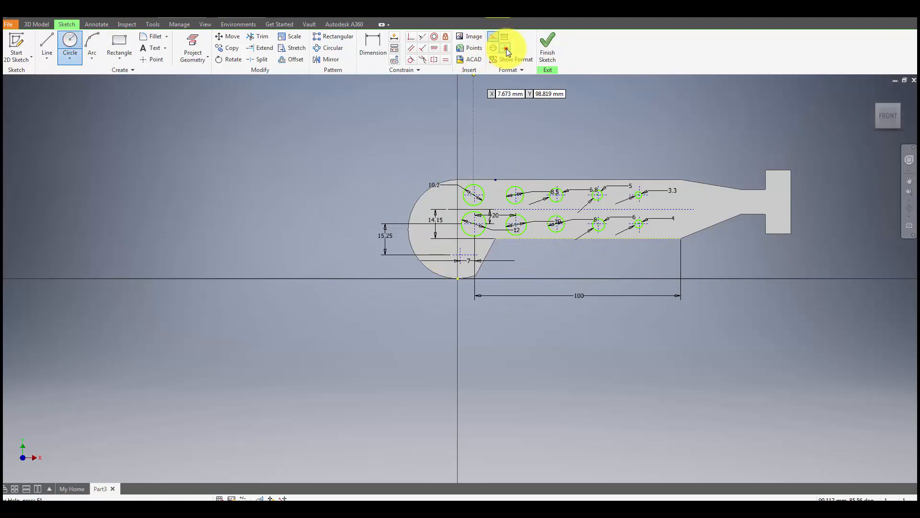
click(494, 37)
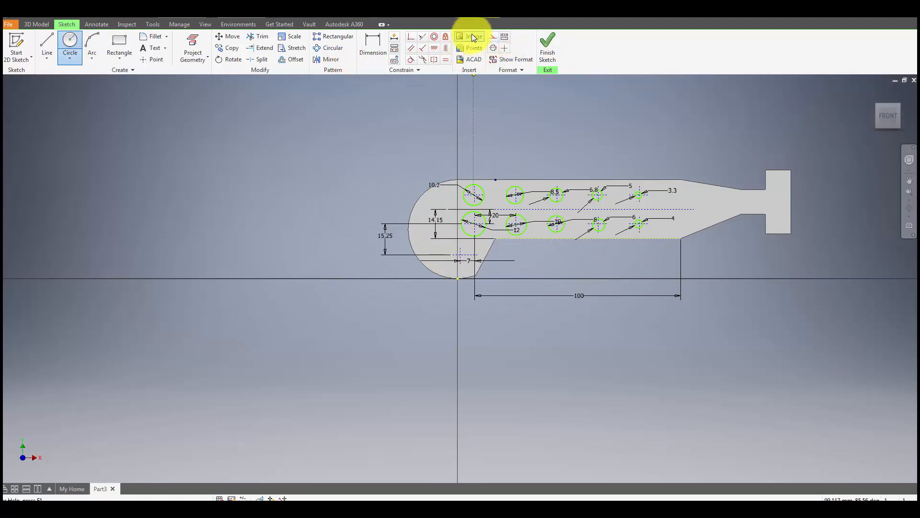
click(459, 257)
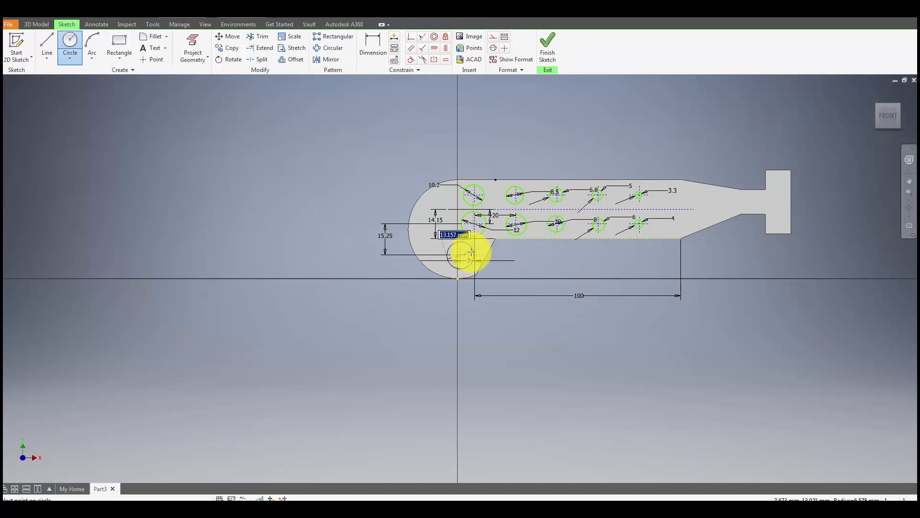
text(6)
key(Return)
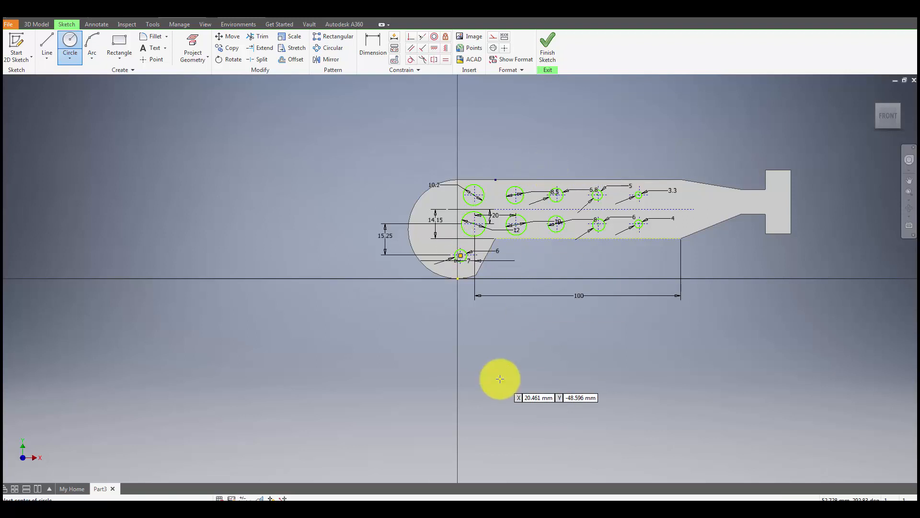
Finish the sketch containing the hole circles
click(546, 47)
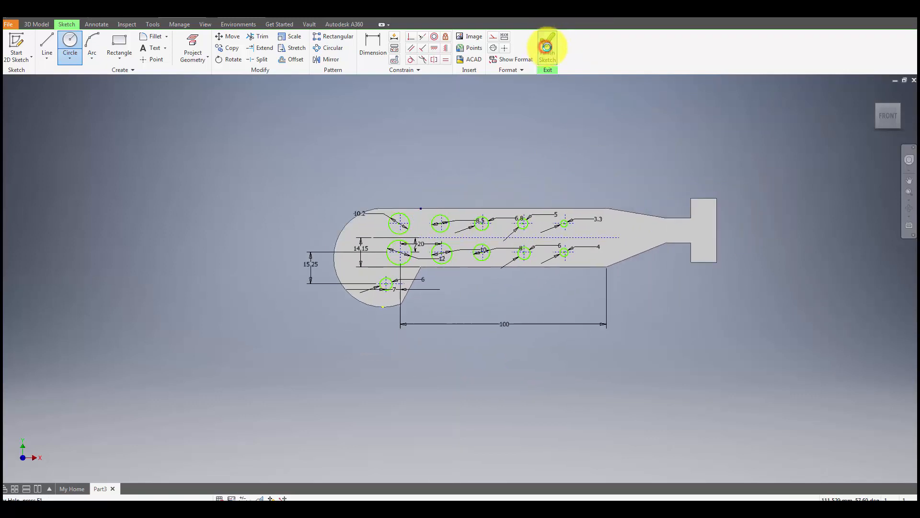
Try to cut all the sketched hole circles 6 mm deep through the part with Extrude in the second direction
click(36, 24)
click(46, 43)
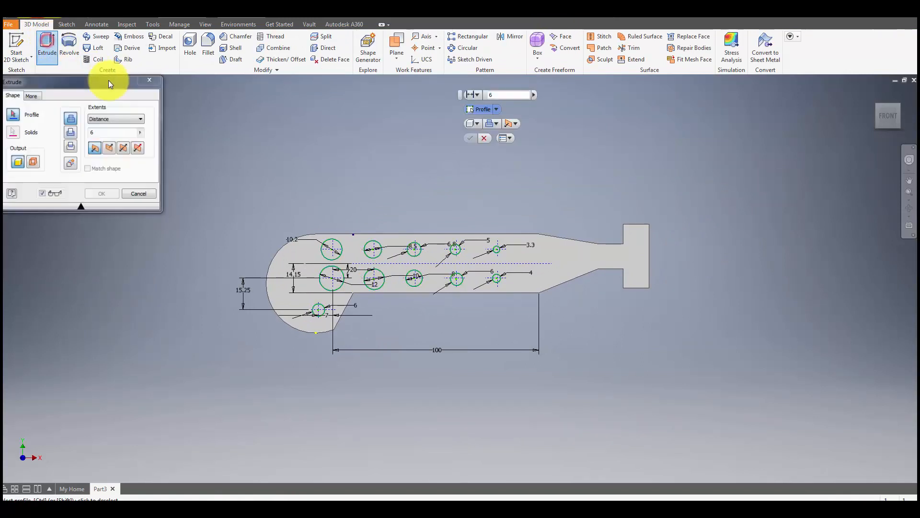
click(110, 148)
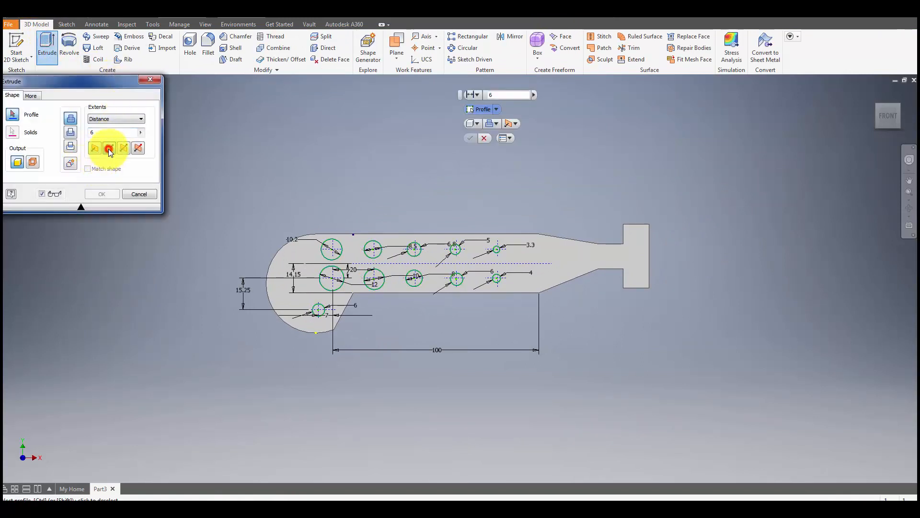
click(70, 131)
click(329, 287)
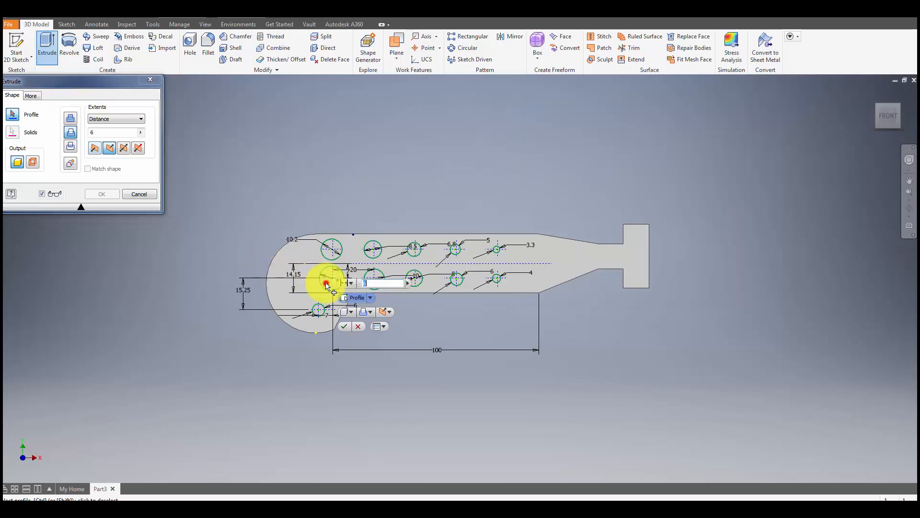
click(898, 106)
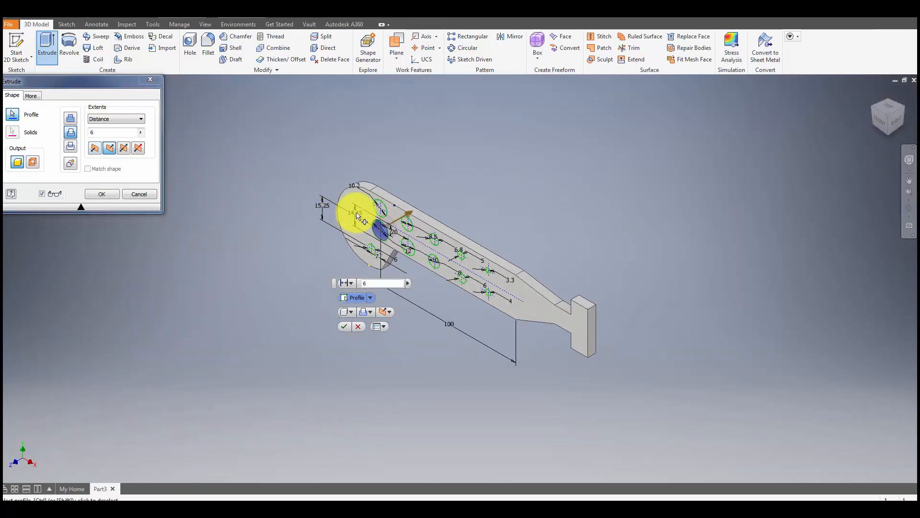
mouse_move(323, 170)
mouse_down()
mouse_move(437, 273)
mouse_move(606, 356)
mouse_up()
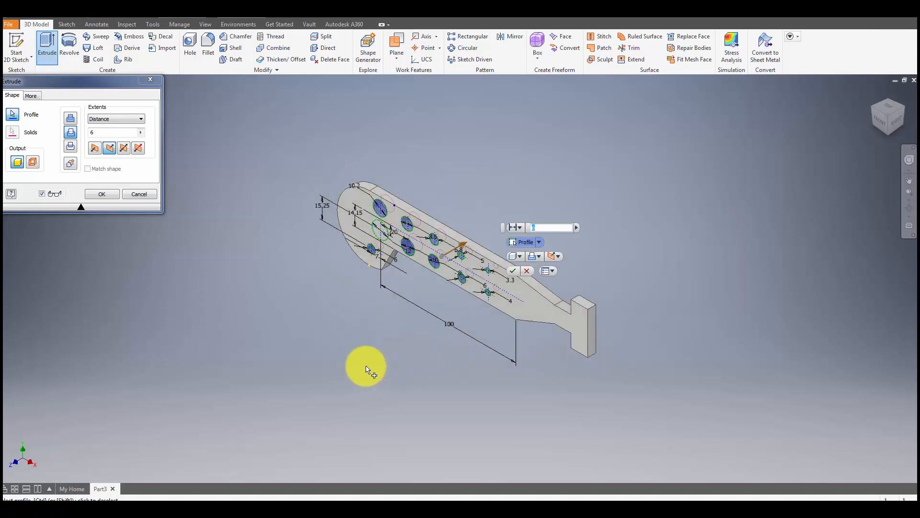
click(107, 194)
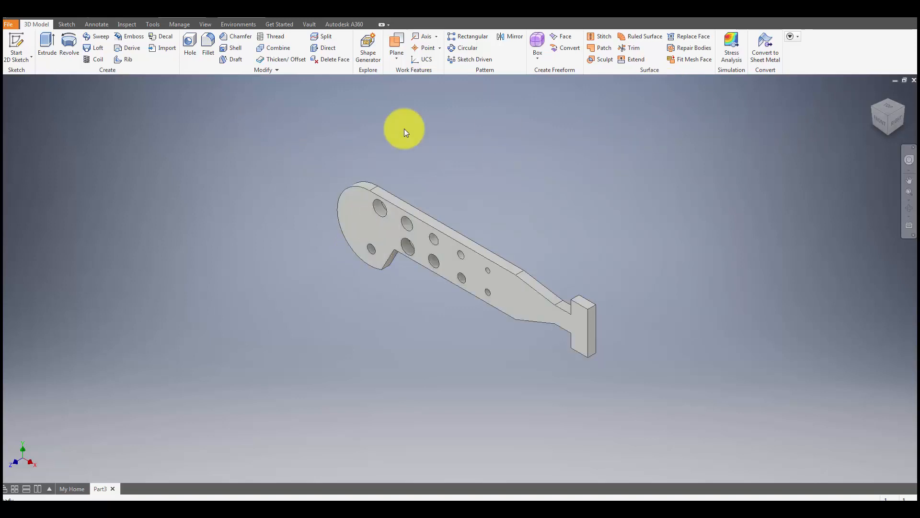
click(205, 25)
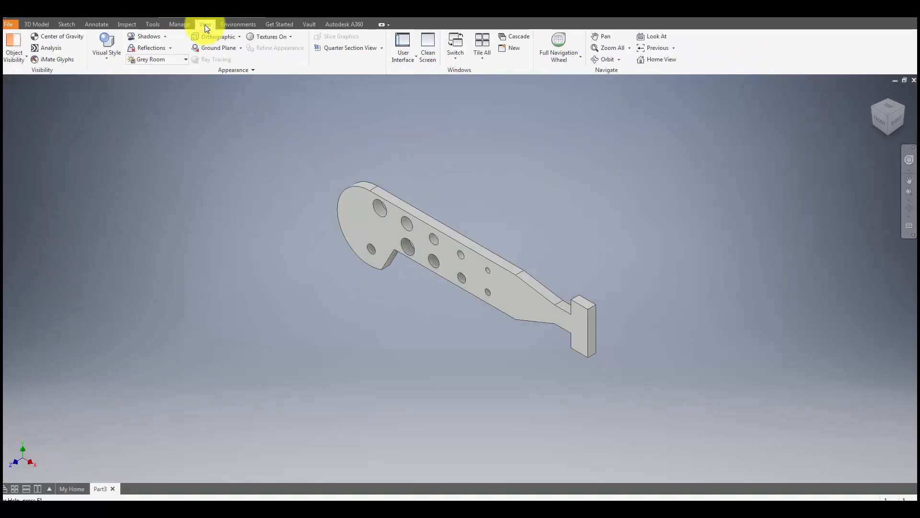
click(401, 42)
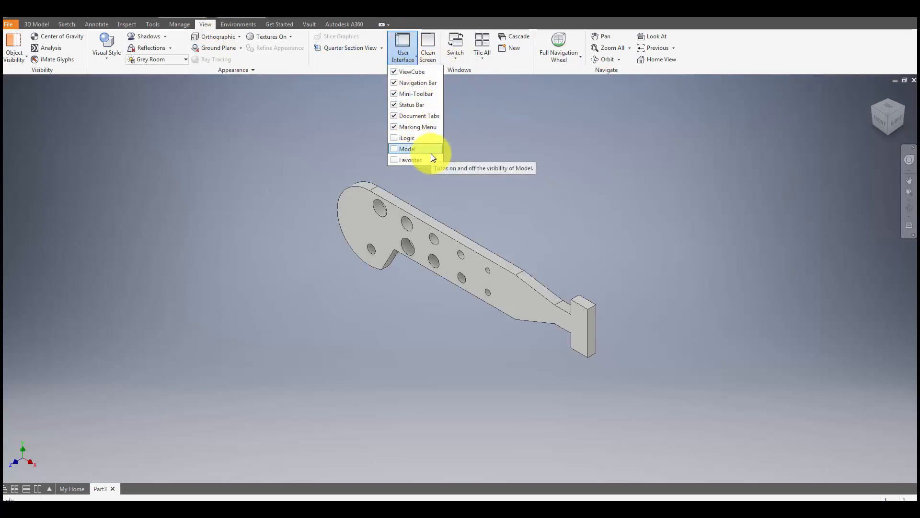
click(416, 59)
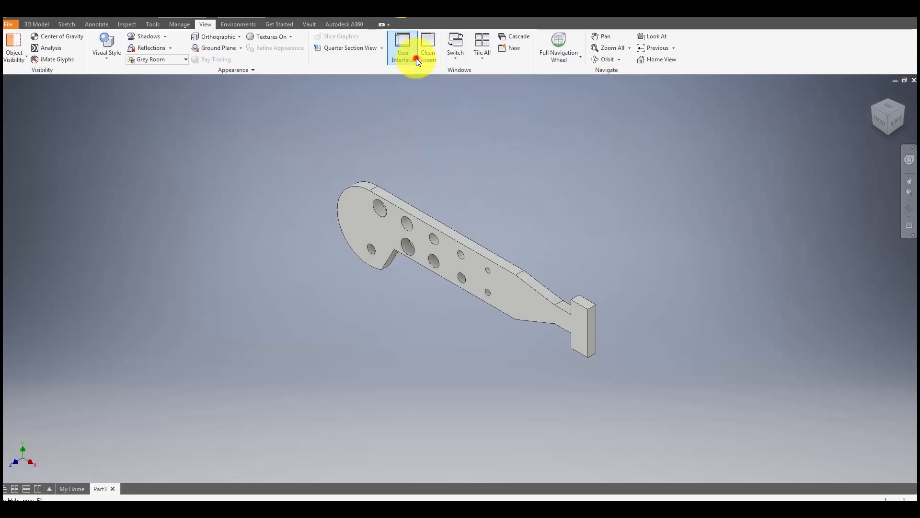
click(415, 57)
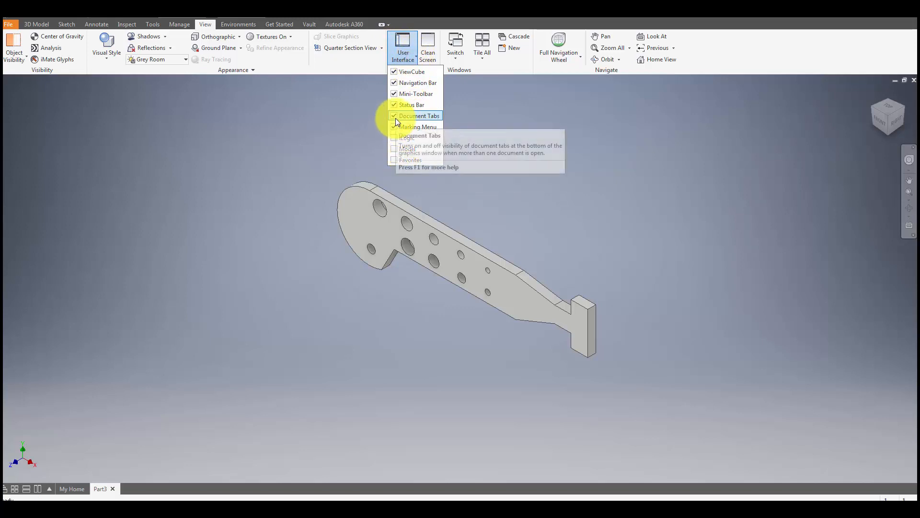
click(401, 44)
click(398, 42)
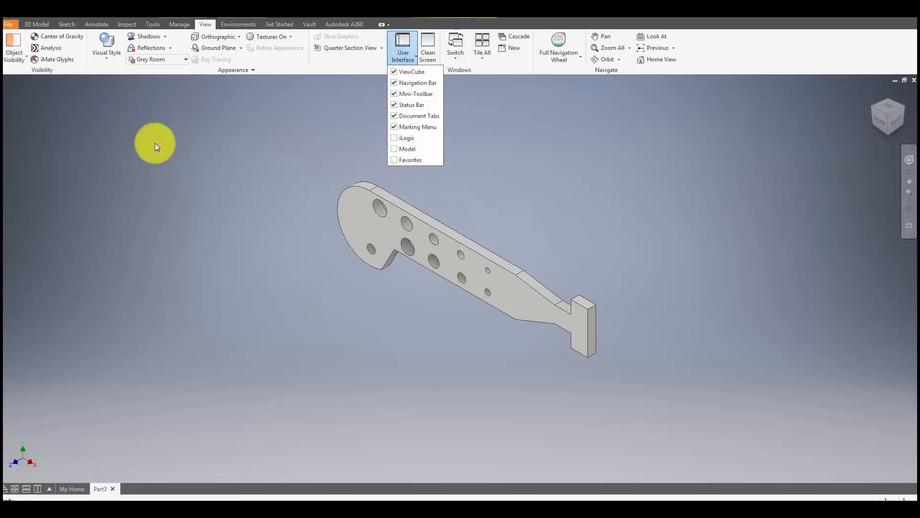
click(375, 235)
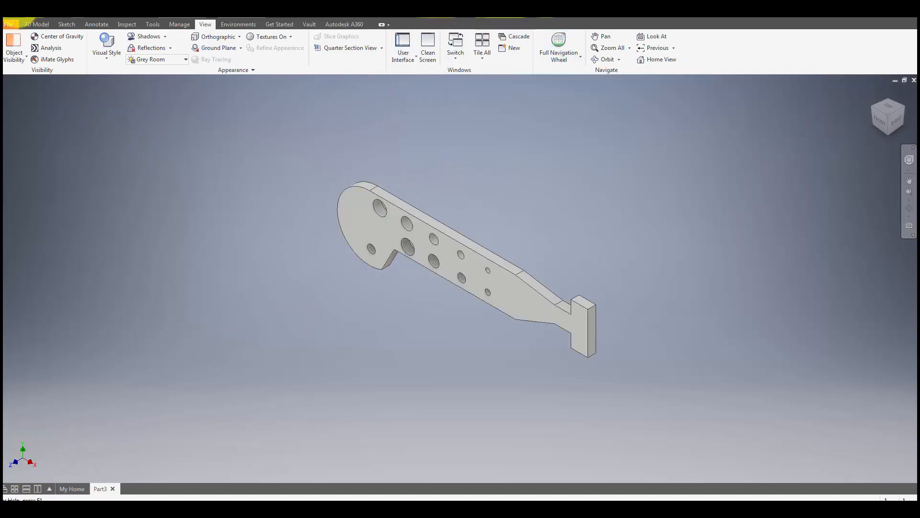
Undo the last extruded cut of the hole circles
click(58, 15)
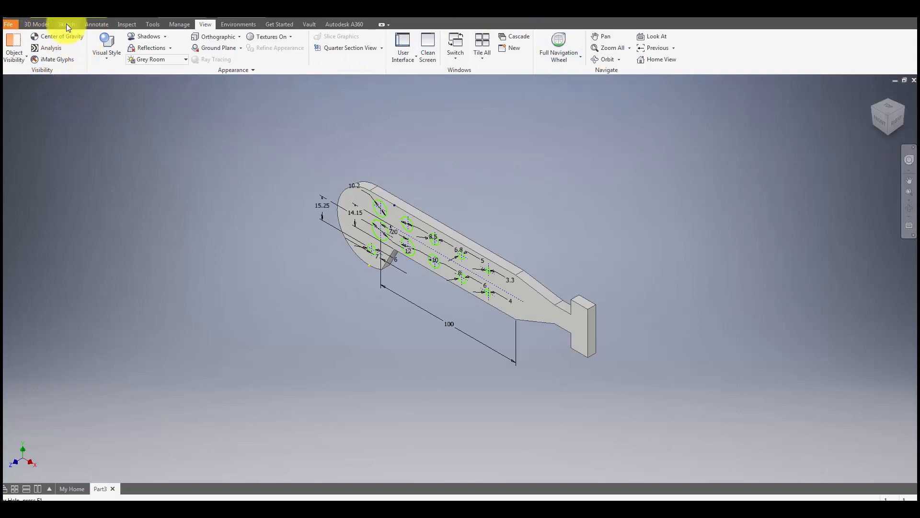
Extrude-cut every sketched hole circle, including the largest one and the separate 6 mm one, 6 mm deep through the part
click(36, 24)
click(47, 43)
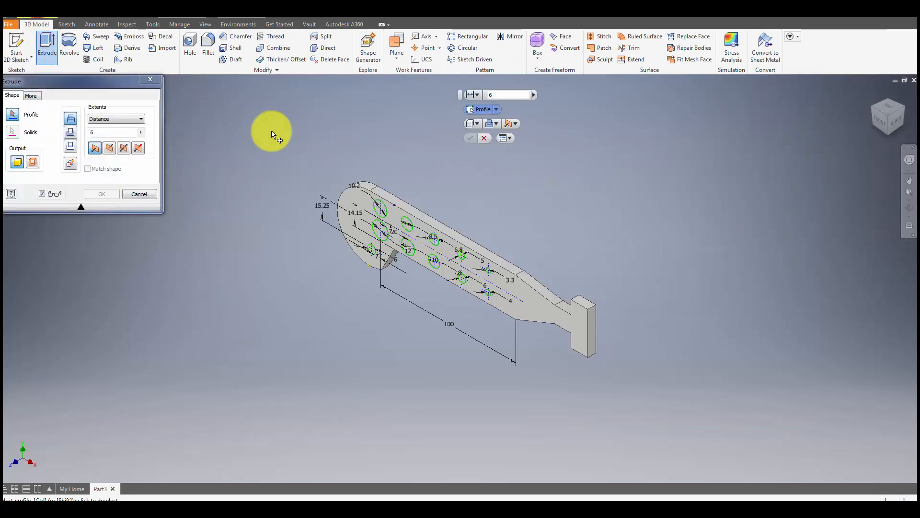
click(298, 137)
drag(624, 371, 704, 412)
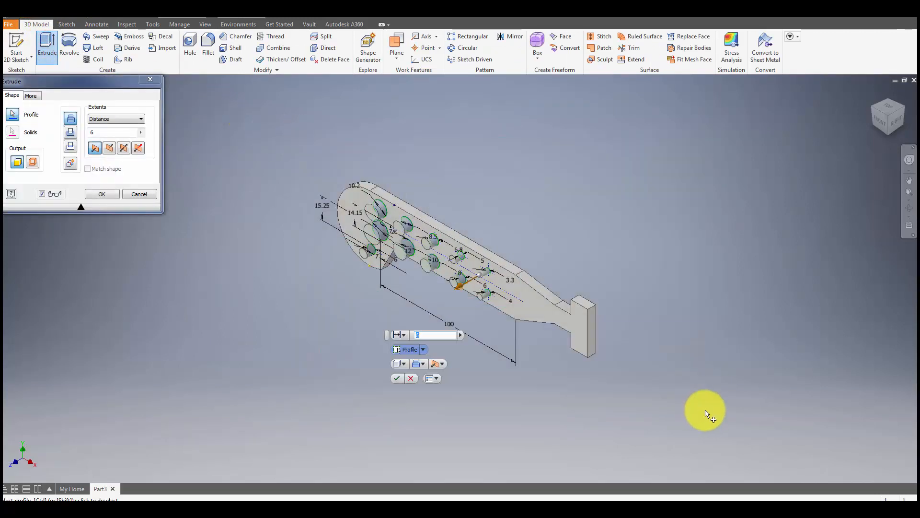
click(110, 147)
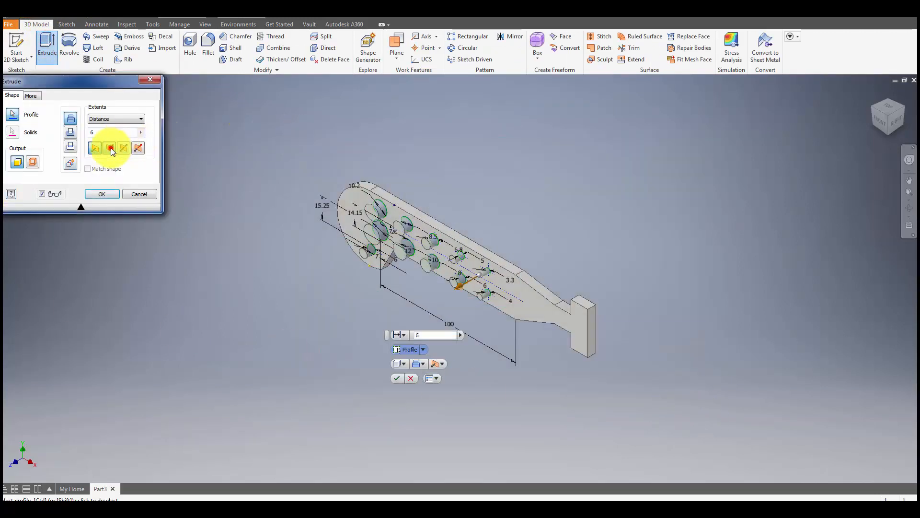
click(71, 136)
click(287, 281)
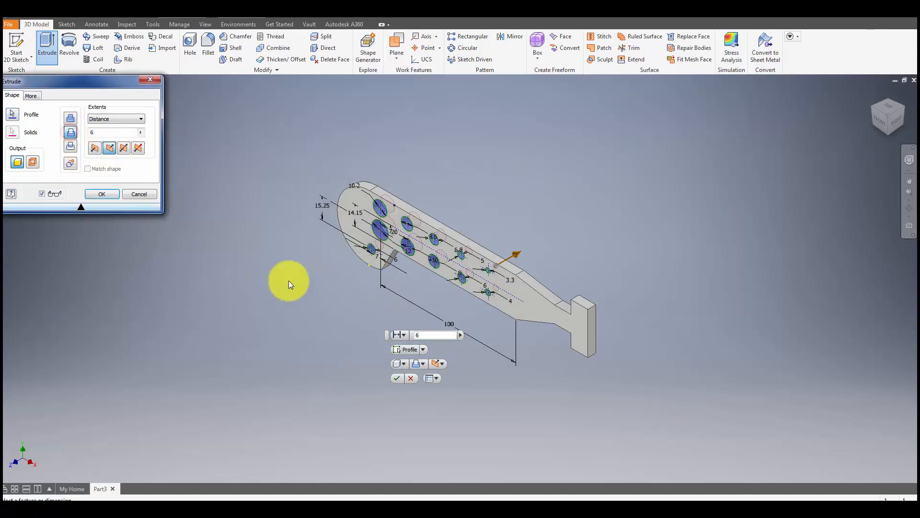
click(101, 195)
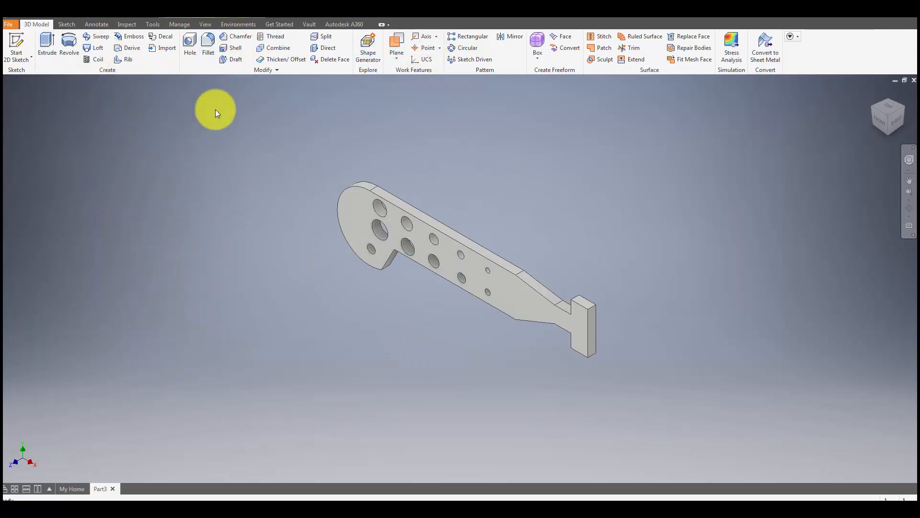
Sketch a text box with the person's first name on the front face of the rounded end, beside the holes, and finish the sketch
click(68, 25)
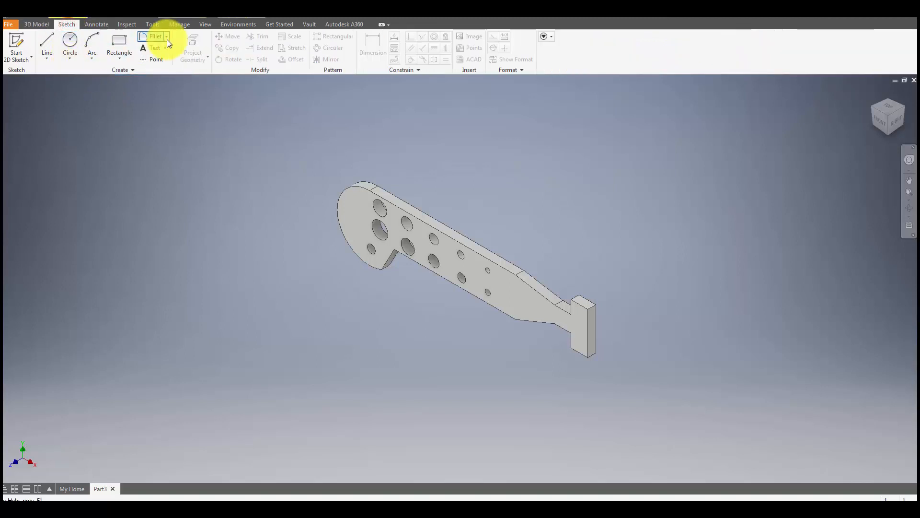
click(153, 48)
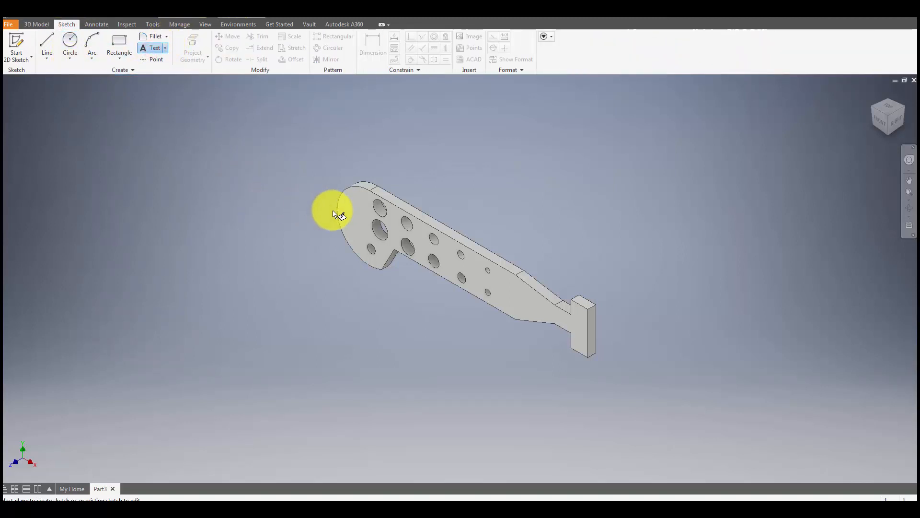
click(879, 119)
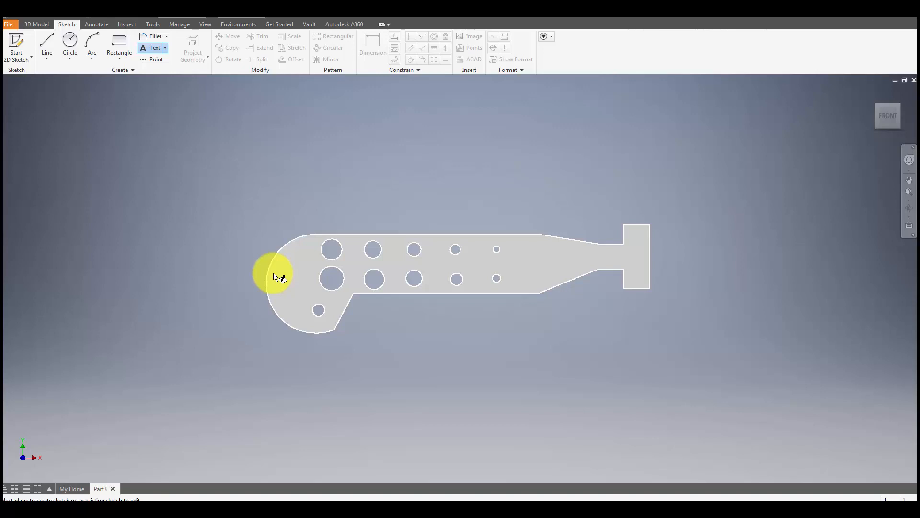
click(298, 302)
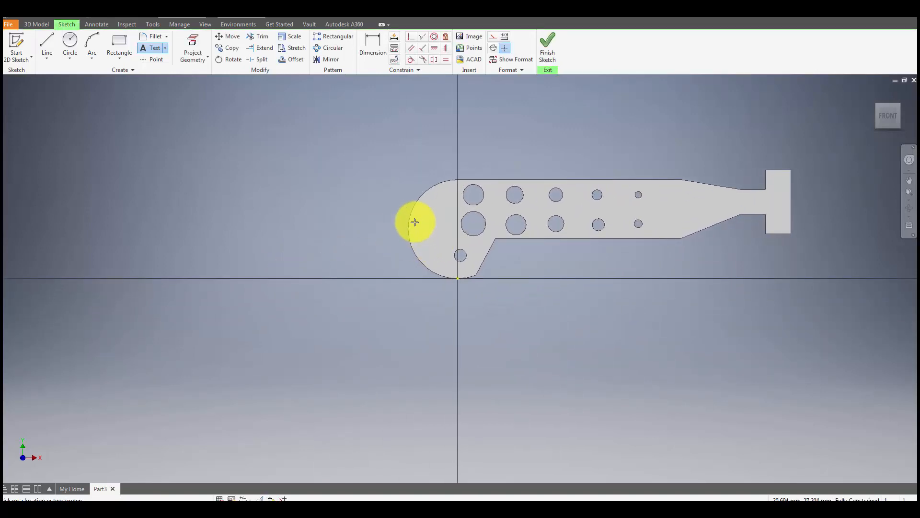
click(417, 219)
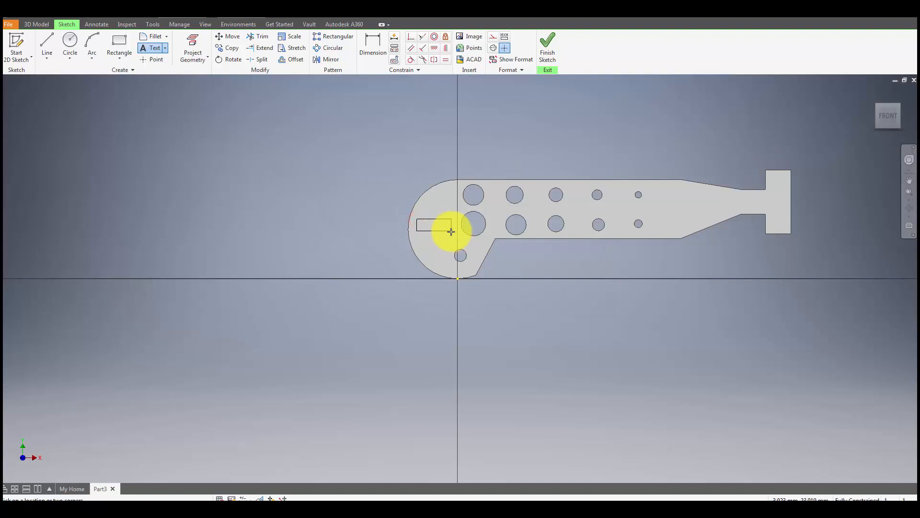
click(452, 232)
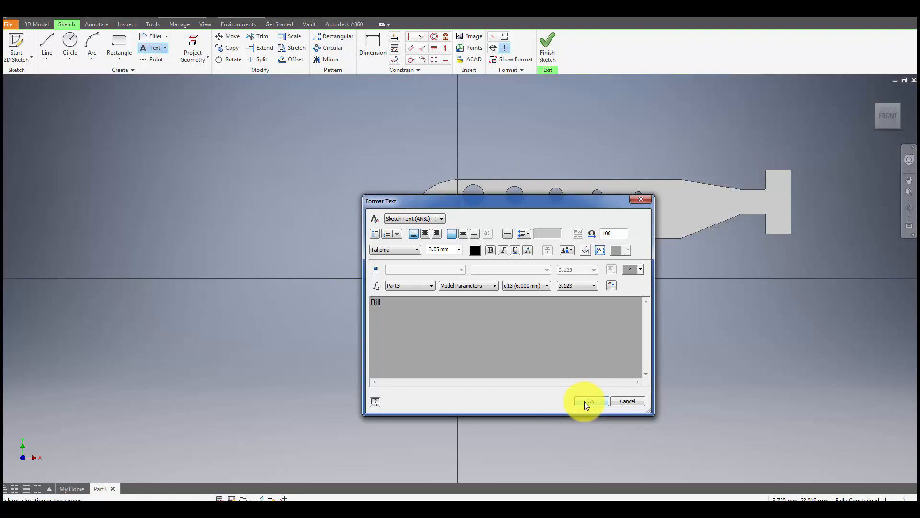
click(583, 401)
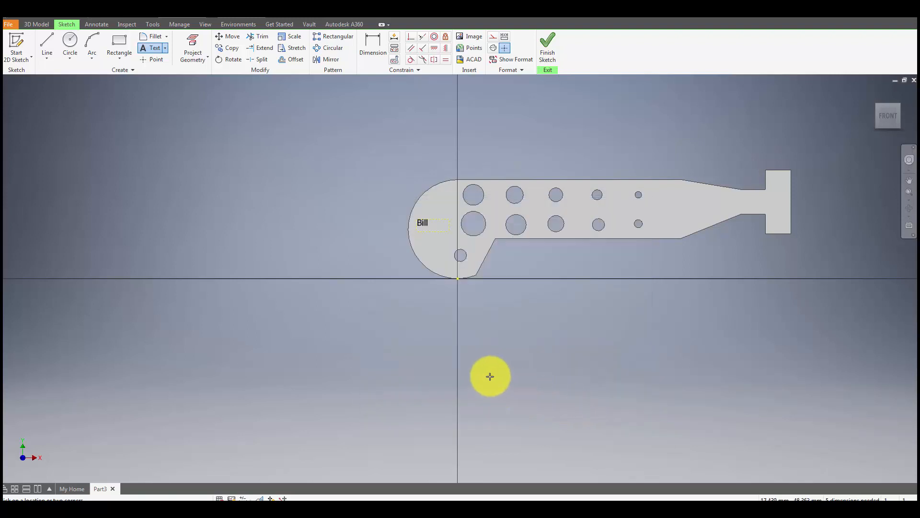
click(542, 64)
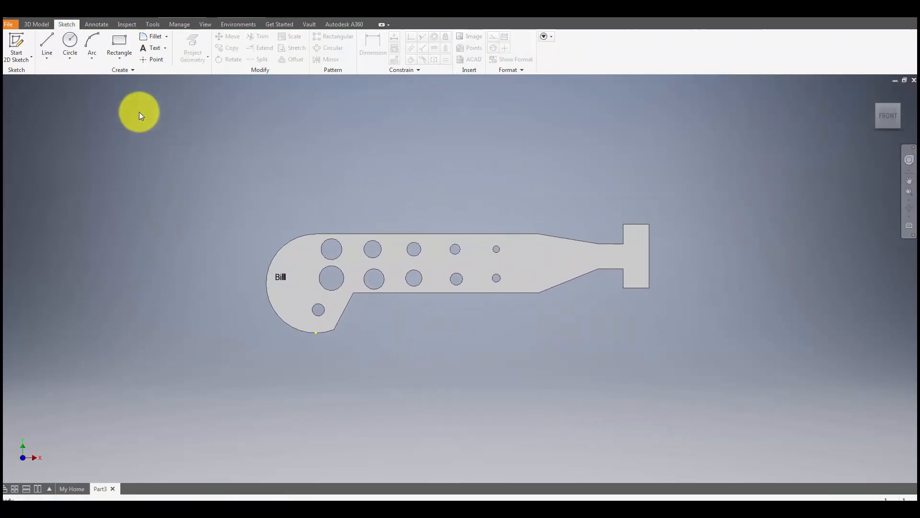
Try to extrude the name text on the rounded end 0.5 mm into the part as a join in the second direction
click(36, 25)
click(46, 43)
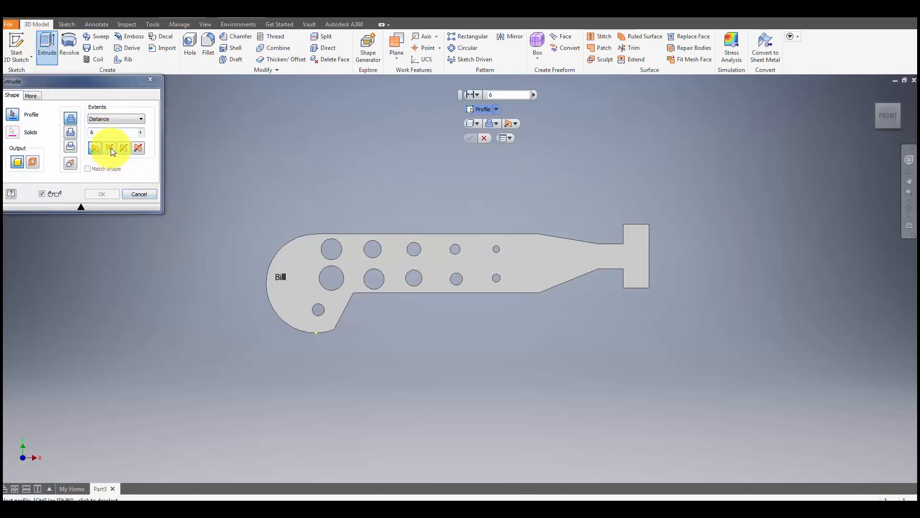
click(110, 147)
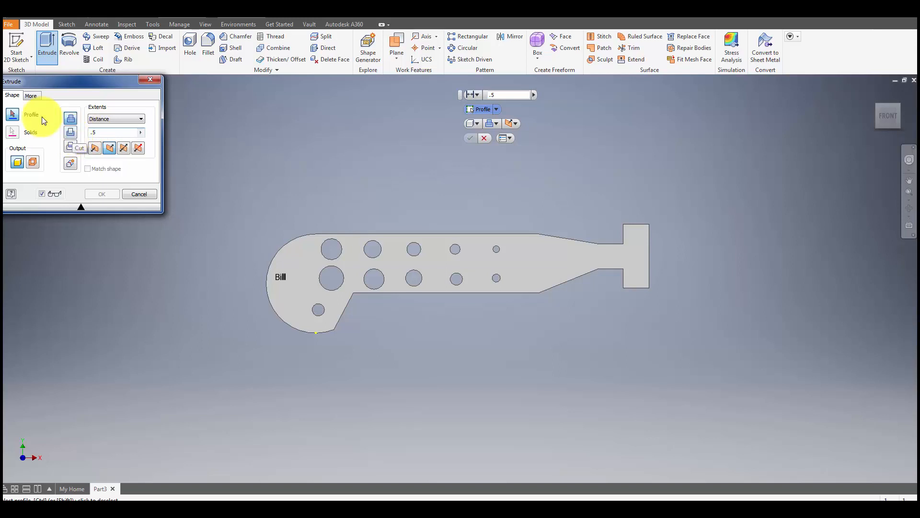
click(278, 284)
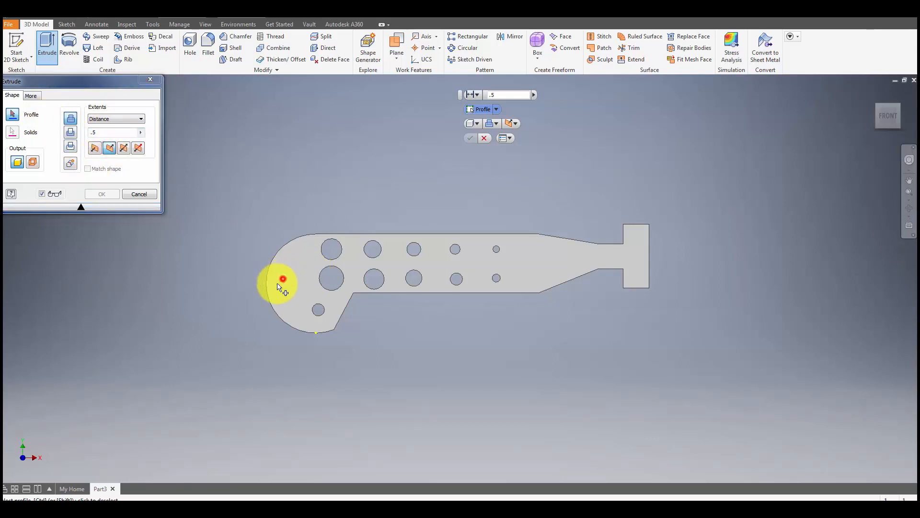
click(261, 264)
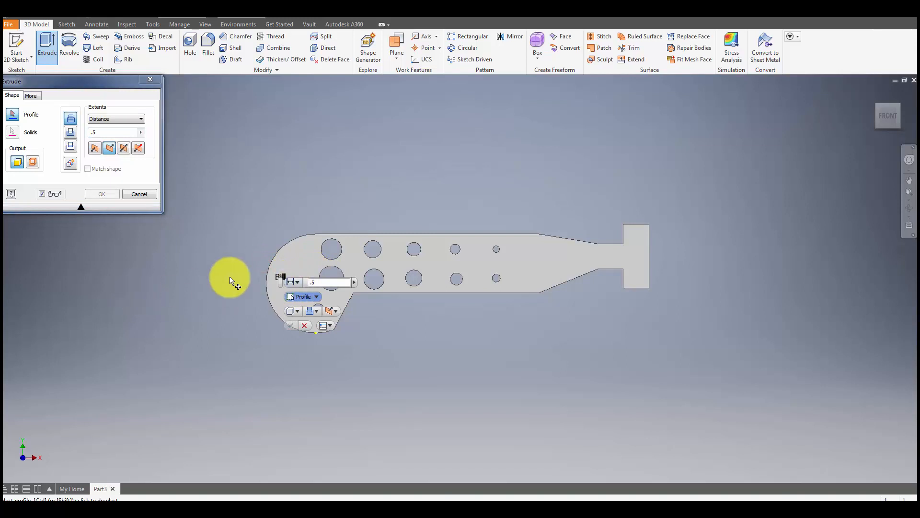
click(281, 277)
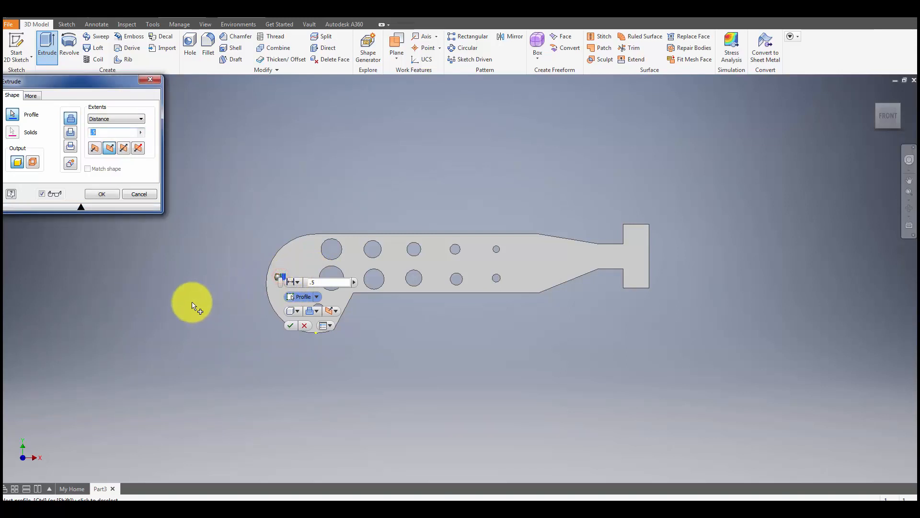
click(899, 104)
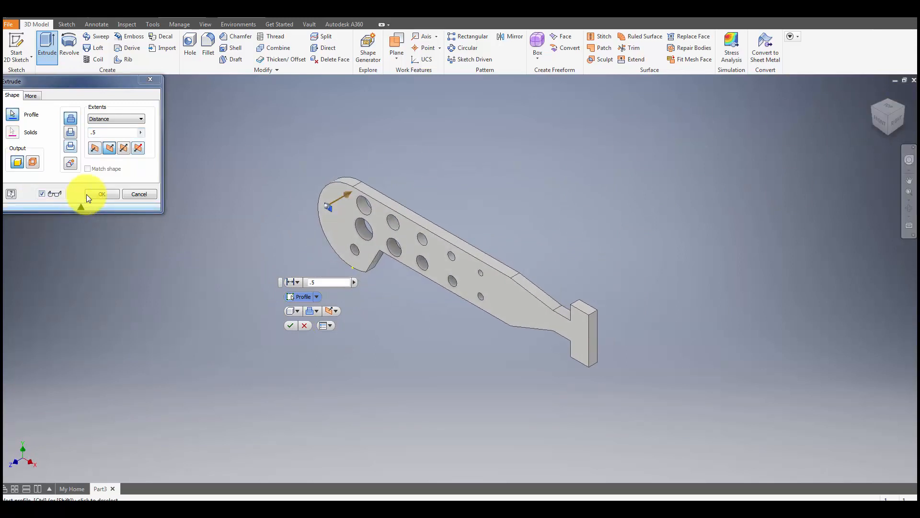
click(105, 194)
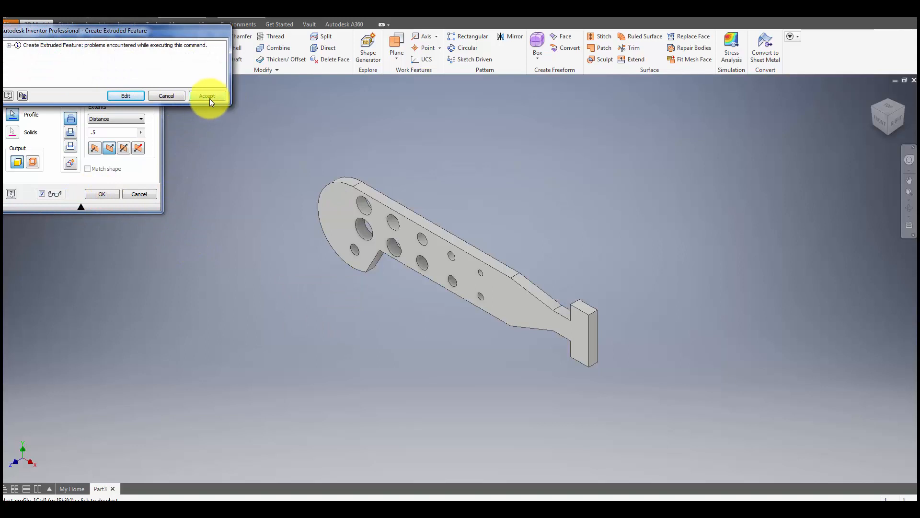
Change the name text extrusion to a cut and create the 0.5 mm deep engraving
click(130, 95)
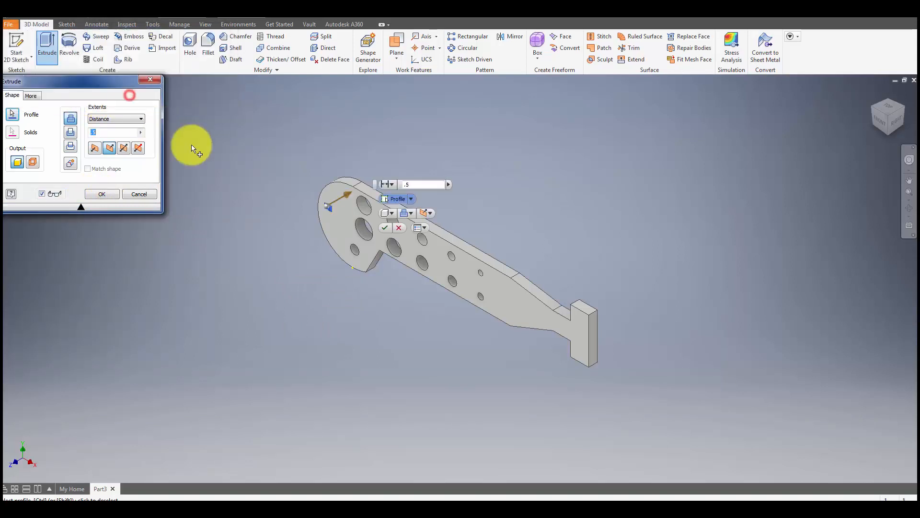
click(71, 134)
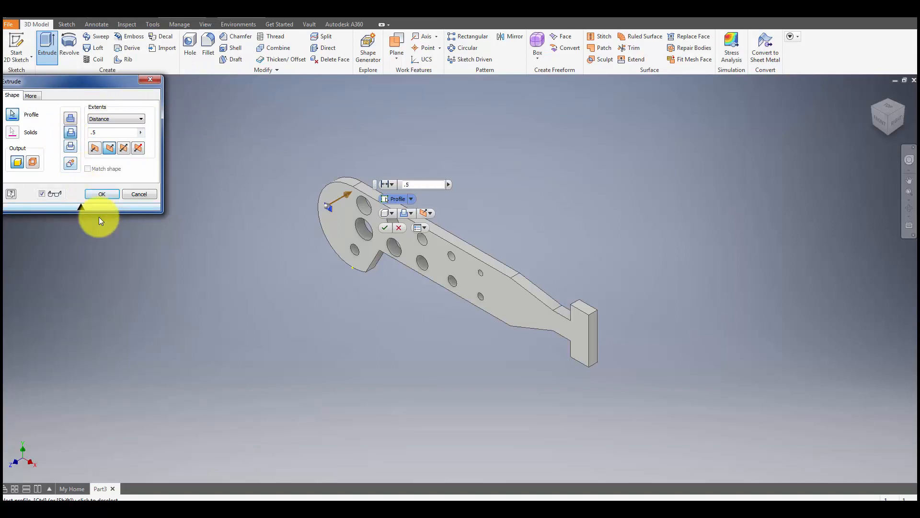
click(108, 196)
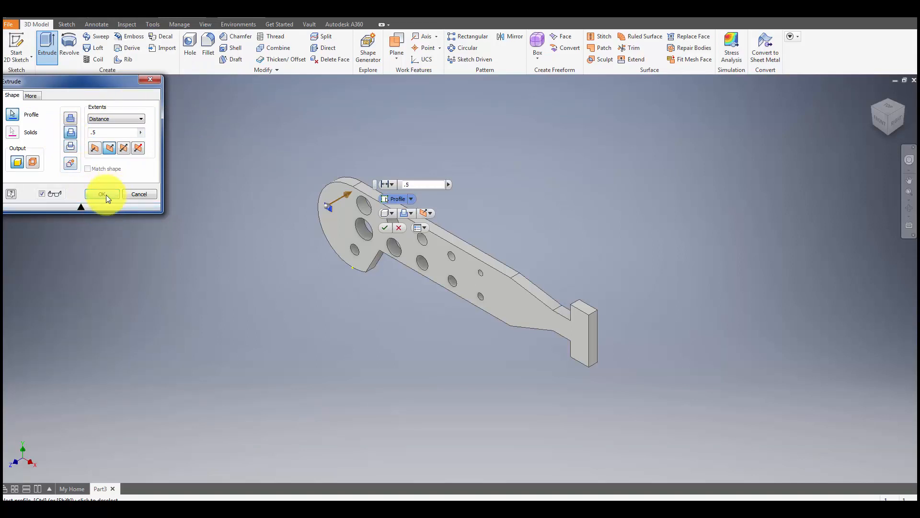
click(106, 194)
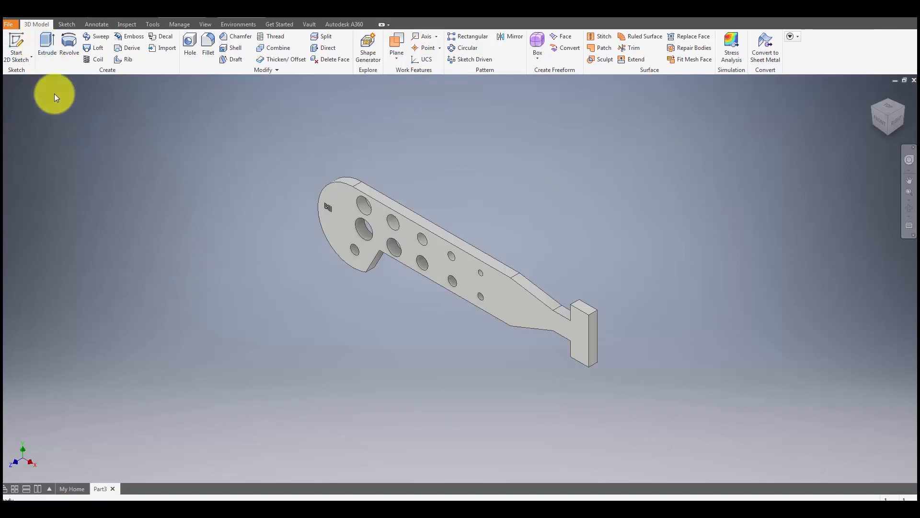
Save the part in My Documents as an Inventor part file named "minimum B slot tool"
click(9, 26)
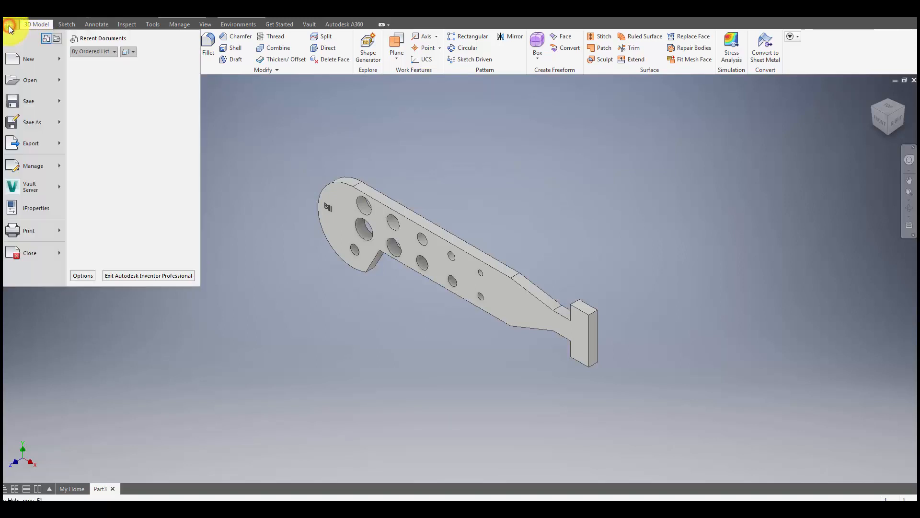
click(32, 123)
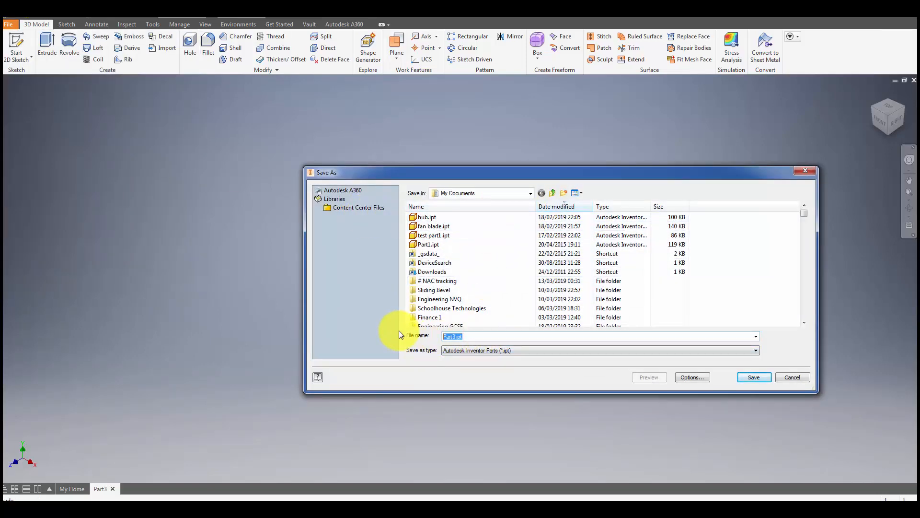
text(minimum)
text(B slot tool)
click(754, 377)
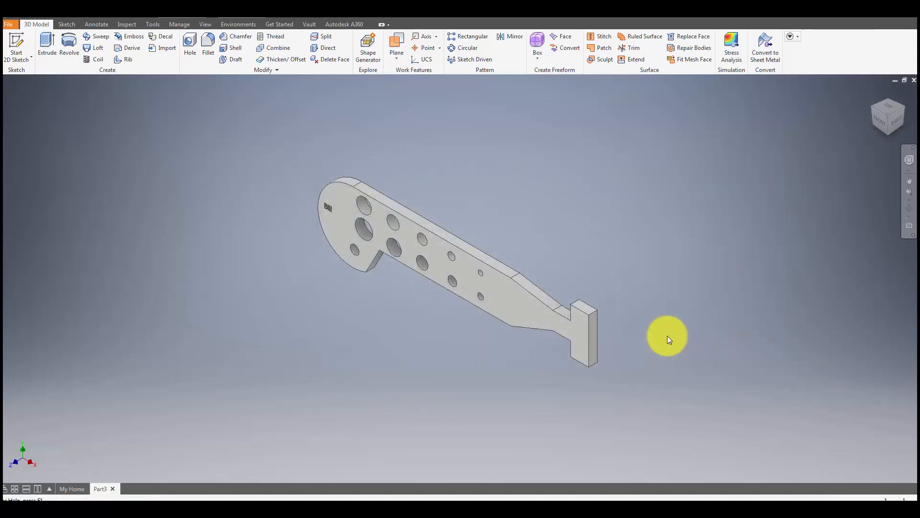